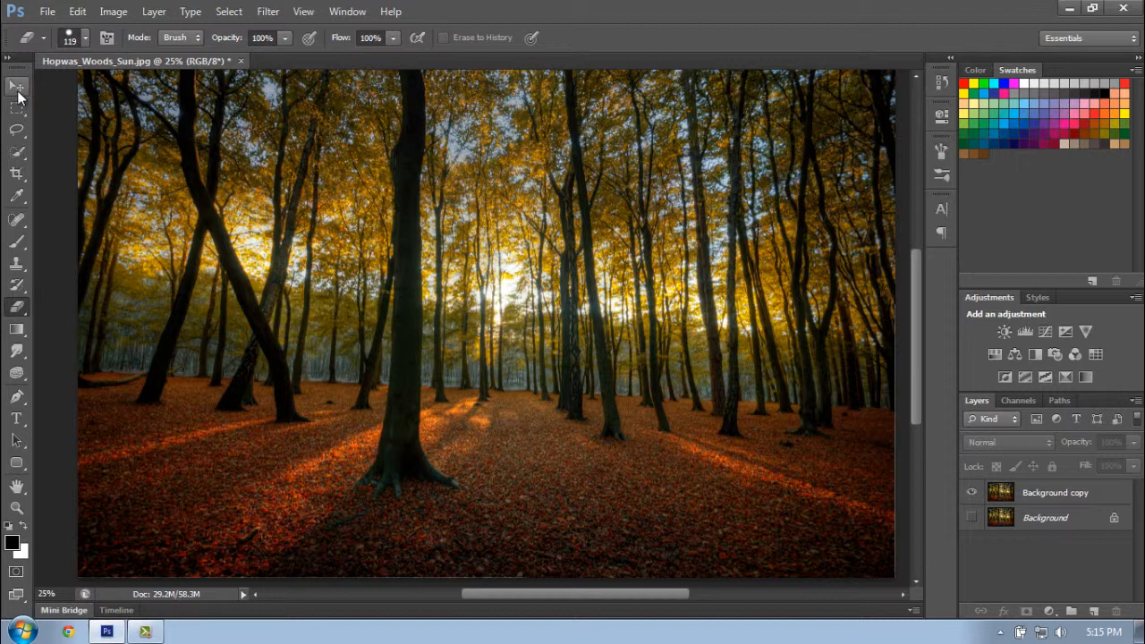
- Select the Background copy layer and shift its image around the canvas with the Move tool
click(18, 88)
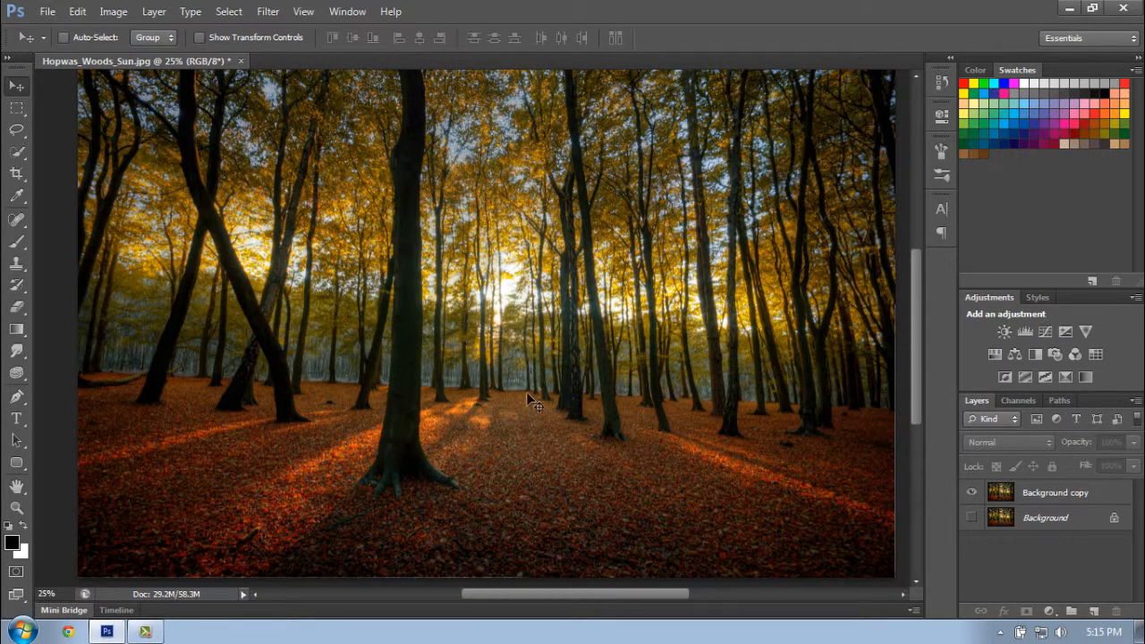
click(501, 377)
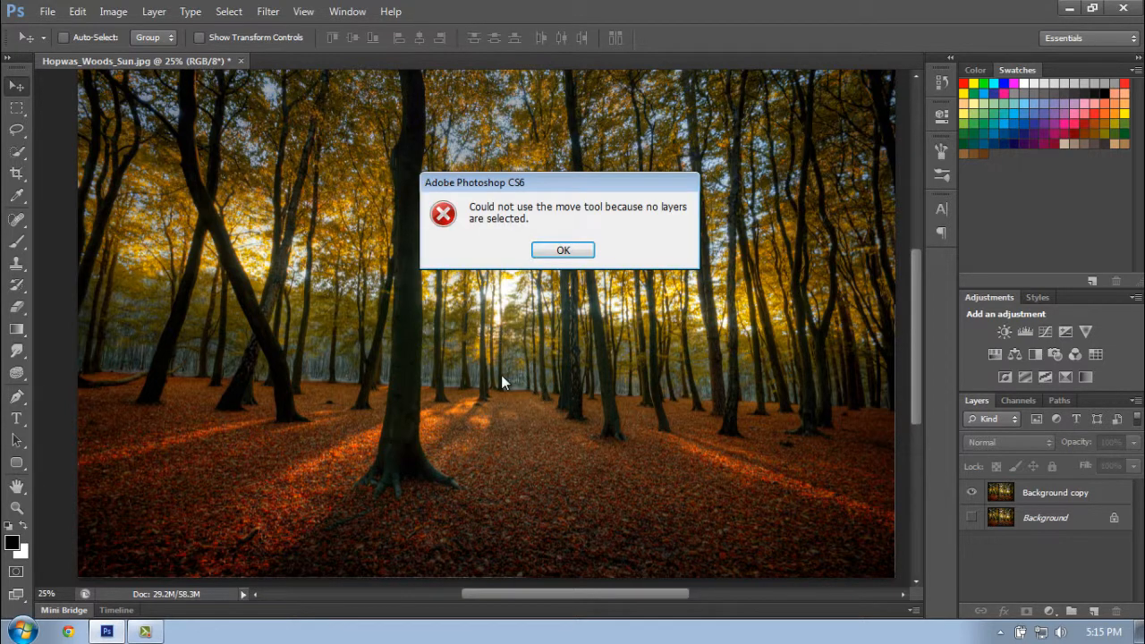
click(562, 251)
click(1058, 501)
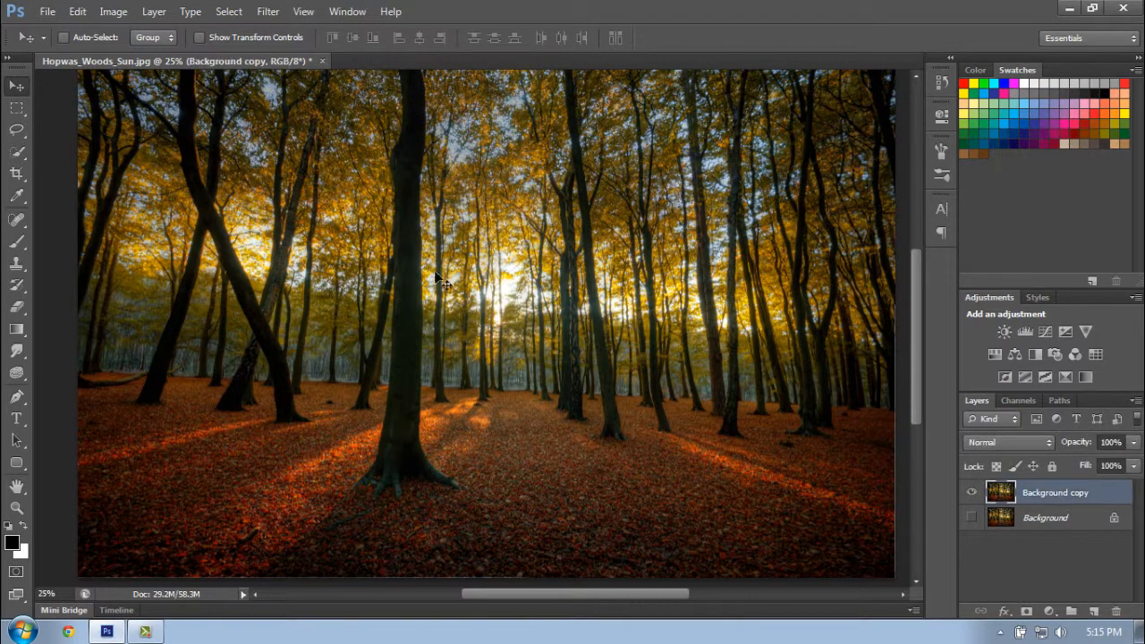
drag(580, 361, 607, 343)
drag(440, 300, 454, 361)
scroll(588, 362, up, 1)
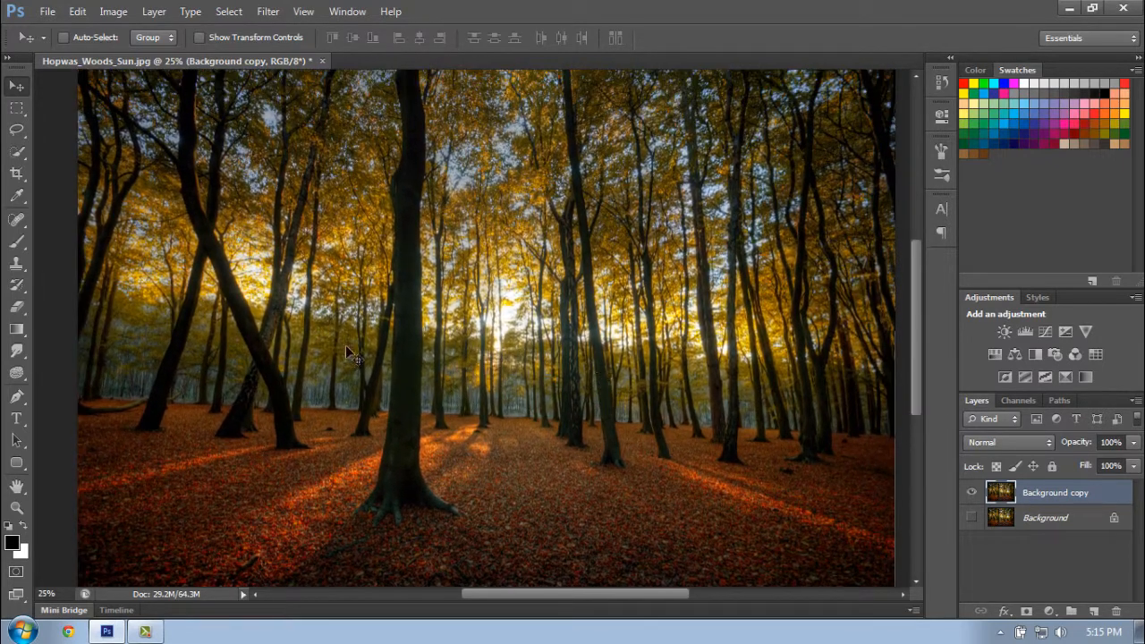
- Make a large rectangular selection with a 50 px feather across the middle of the forest using the Rectangular Marquee tool
click(16, 107)
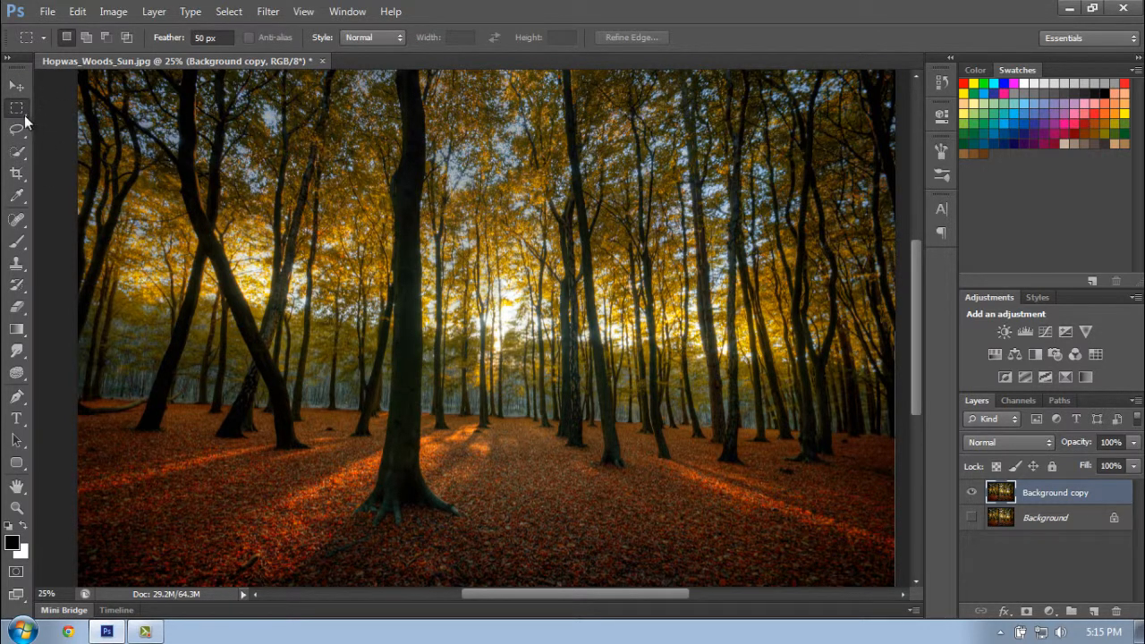
right_click(15, 118)
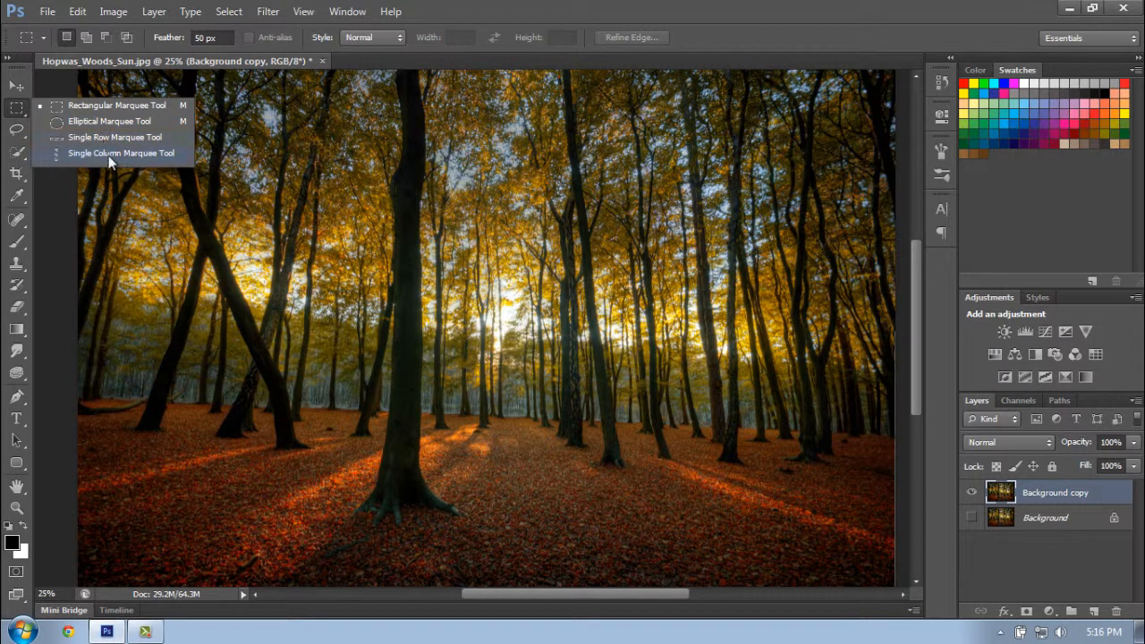
click(109, 109)
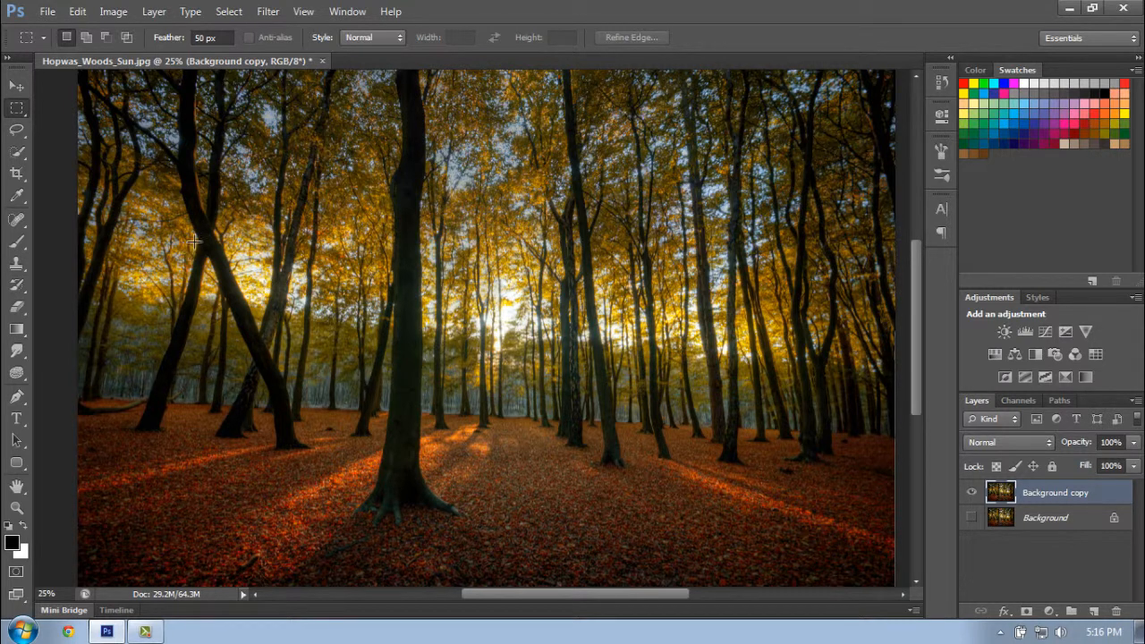
drag(194, 240, 690, 490)
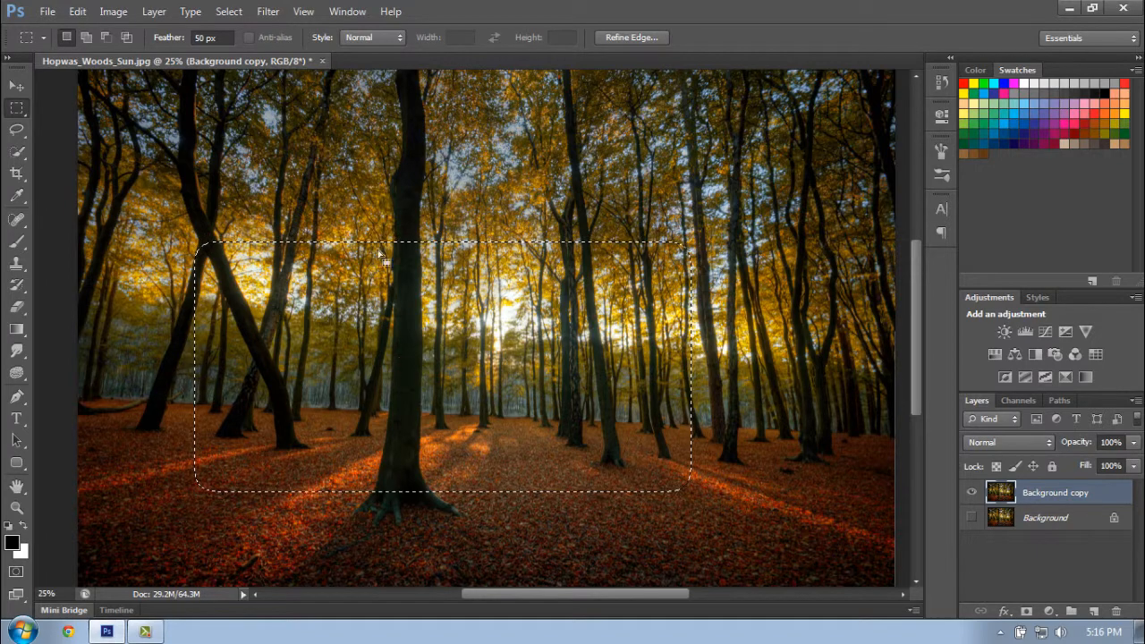
- Set the marquee feather to 0 px and clear the existing rectangular selection
click(228, 36)
drag(222, 37, 103, 22)
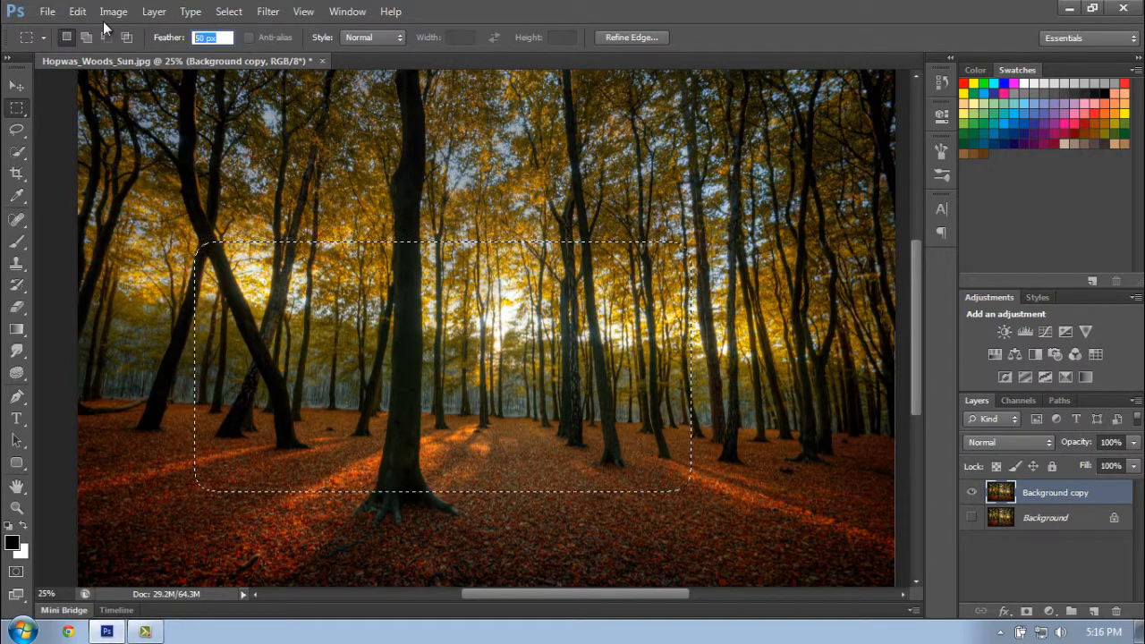
text(0)
key(Return)
click(231, 280)
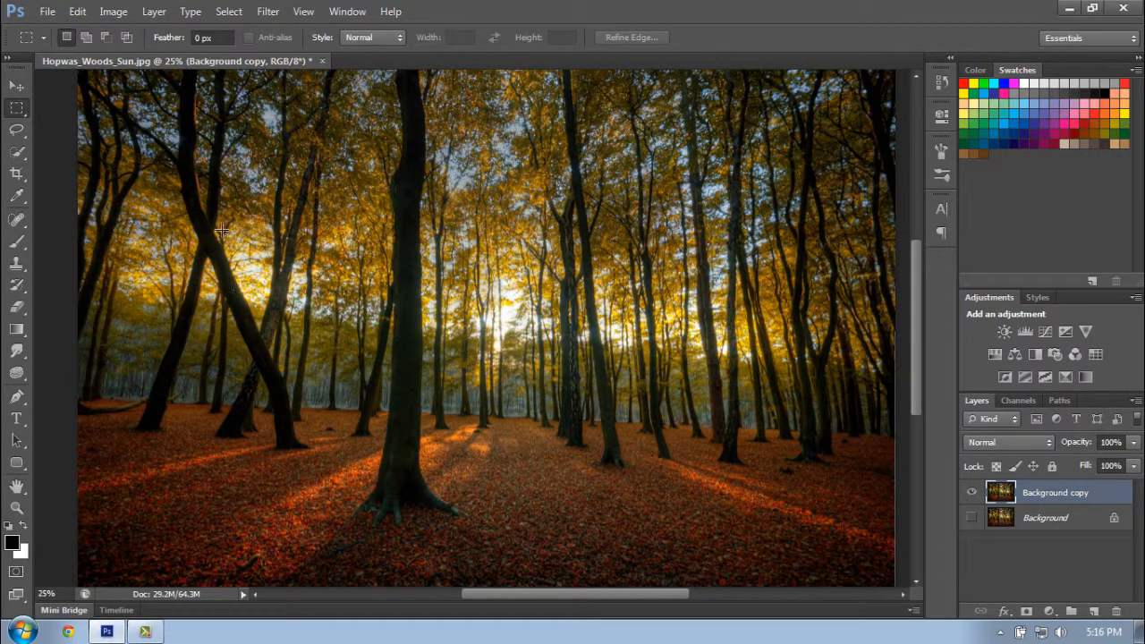
- Delete a hard-edged rectangular area around the upper part of the central trunk and deselect it
drag(220, 230, 511, 403)
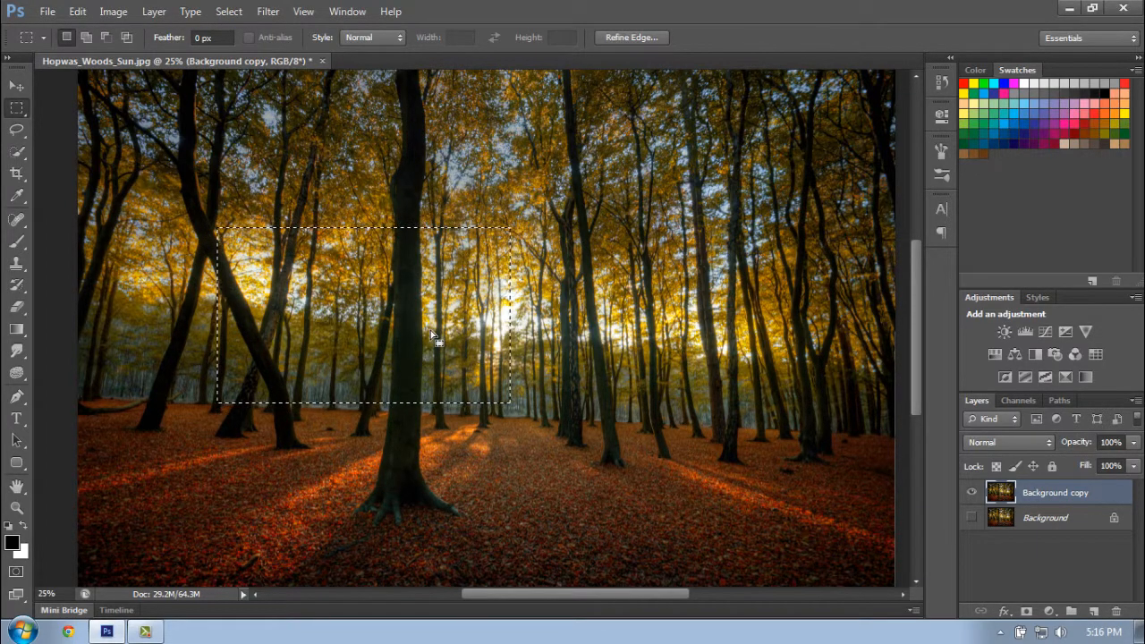
key(Delete)
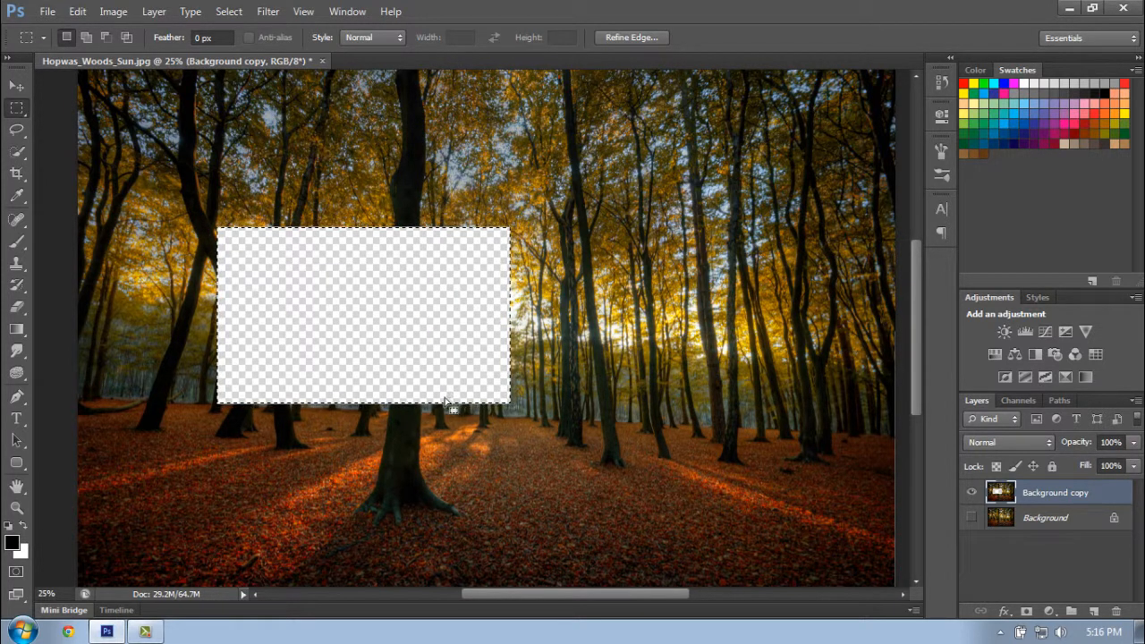
key(ctrl+d)
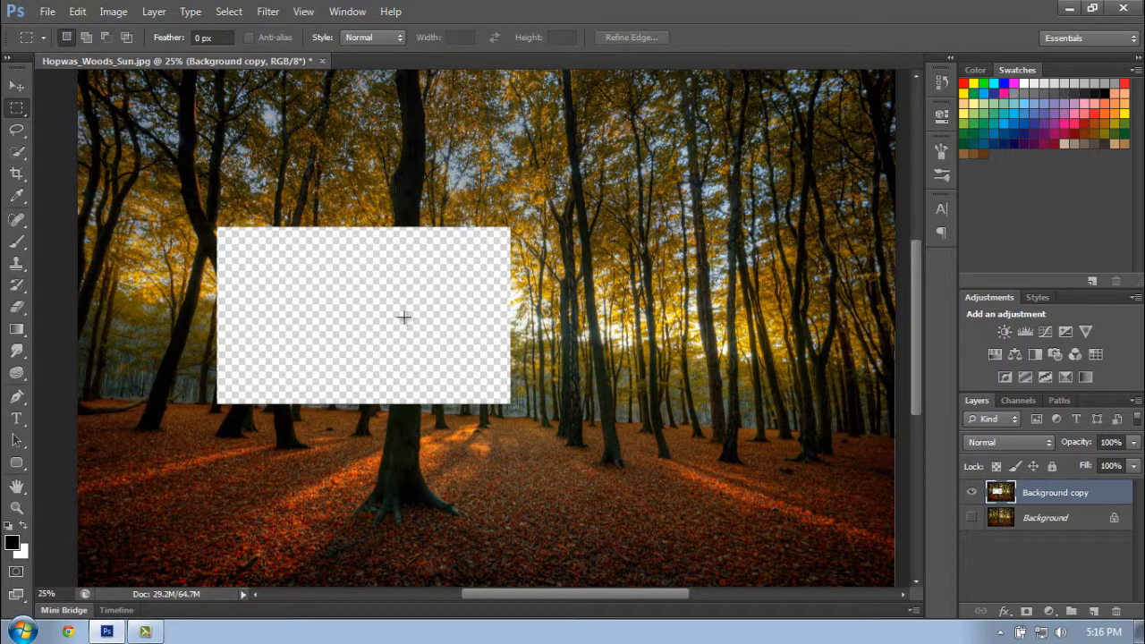
- Undo the hard-edged rectangular deletion and clear the restored selection
key(ctrl+alt+z)
key(ctrl+alt+z)
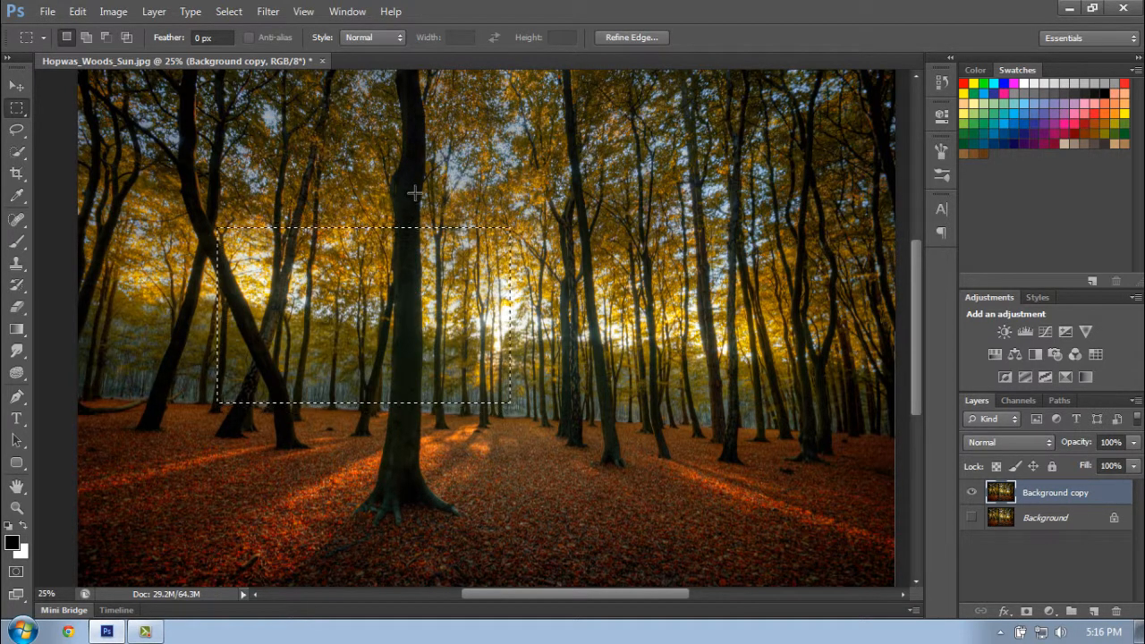
key(ctrl+d)
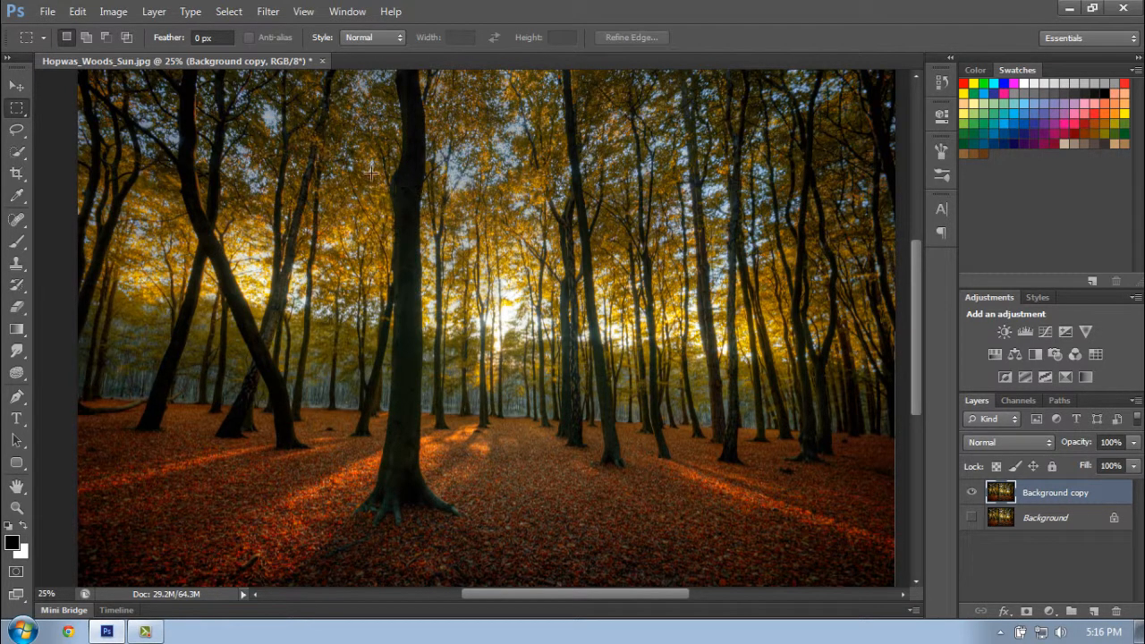
- Set the marquee feather to 50 px and delete a wide rectangular area across the middle of the trees
double_click(197, 38)
mouse_move(168, 40)
mouse_down()
mouse_move(221, 38)
mouse_move(178, 39)
mouse_up()
key(Return)
drag(242, 250, 637, 427)
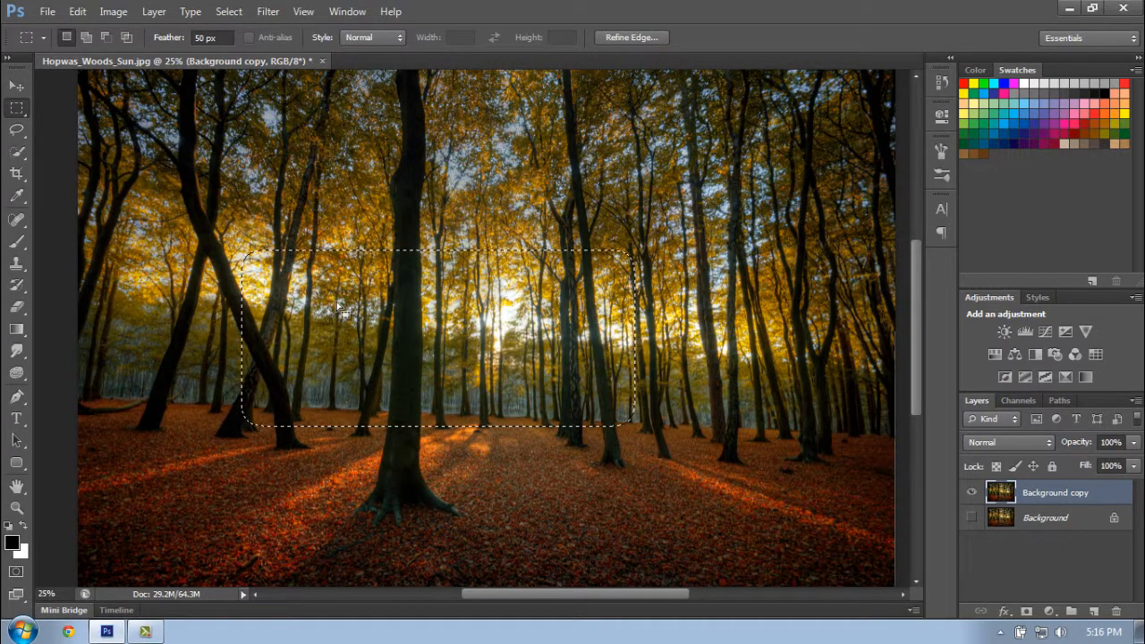
key(Delete)
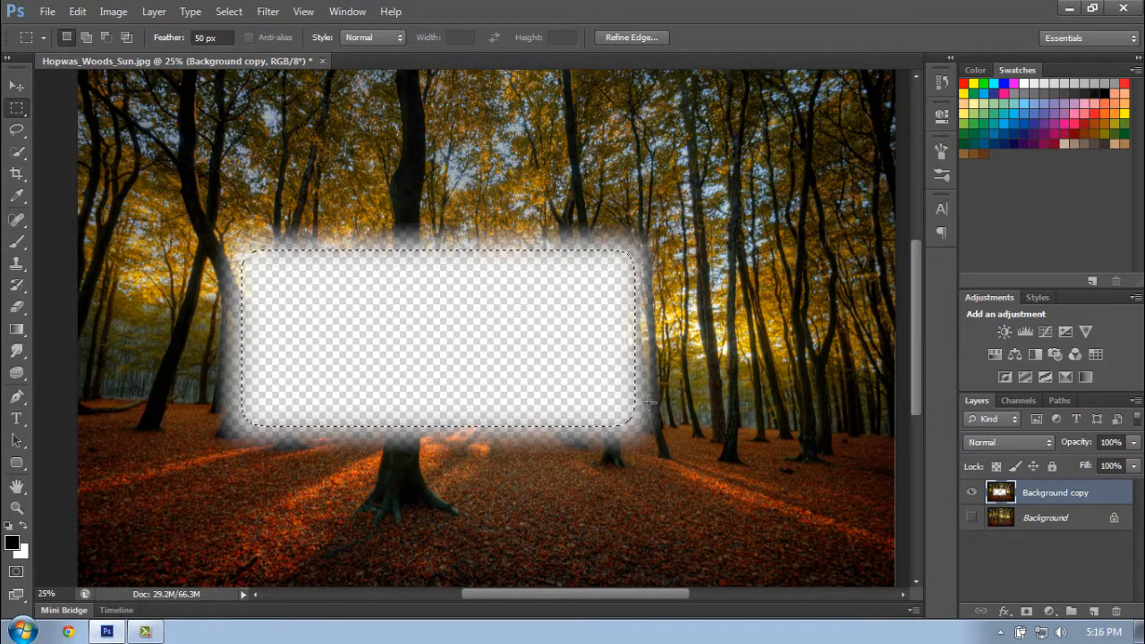
- Undo the feathered deletion and remove the selection
key(ctrl+z)
key(ctrl+d)
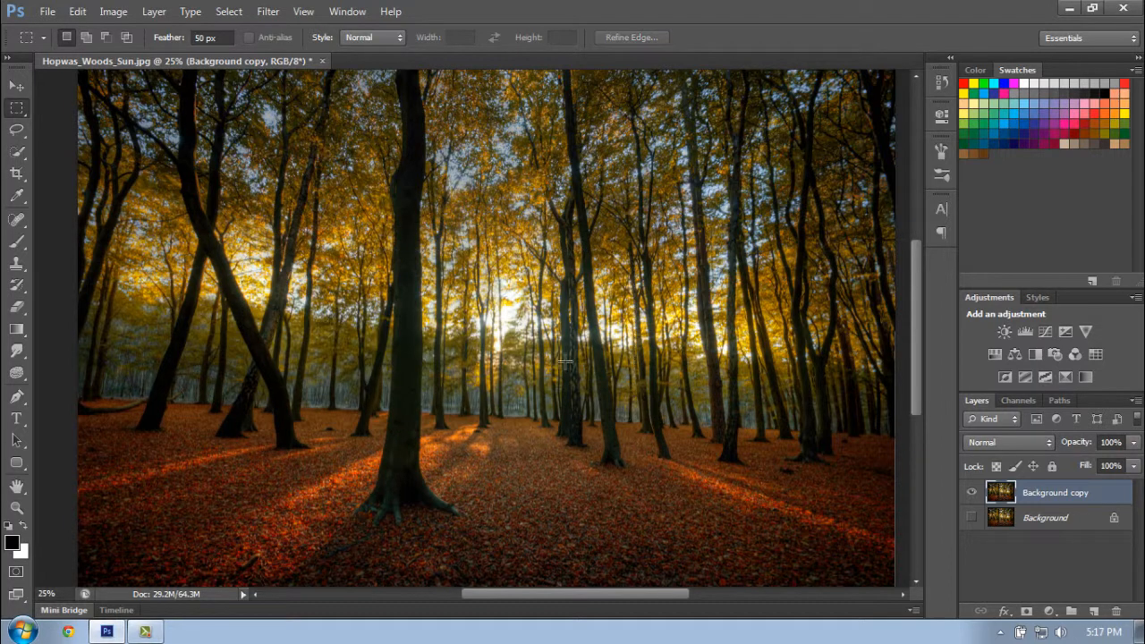
- Trace a freehand Lasso selection around the lower trunk and roots of the large central tree, and deselect it
click(17, 130)
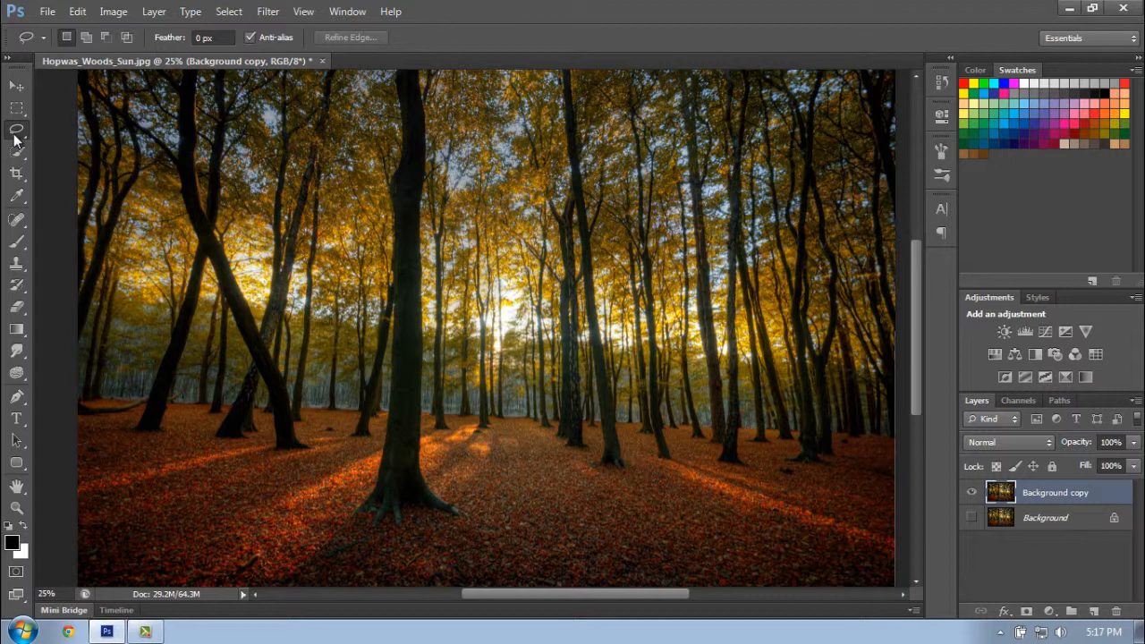
click(14, 136)
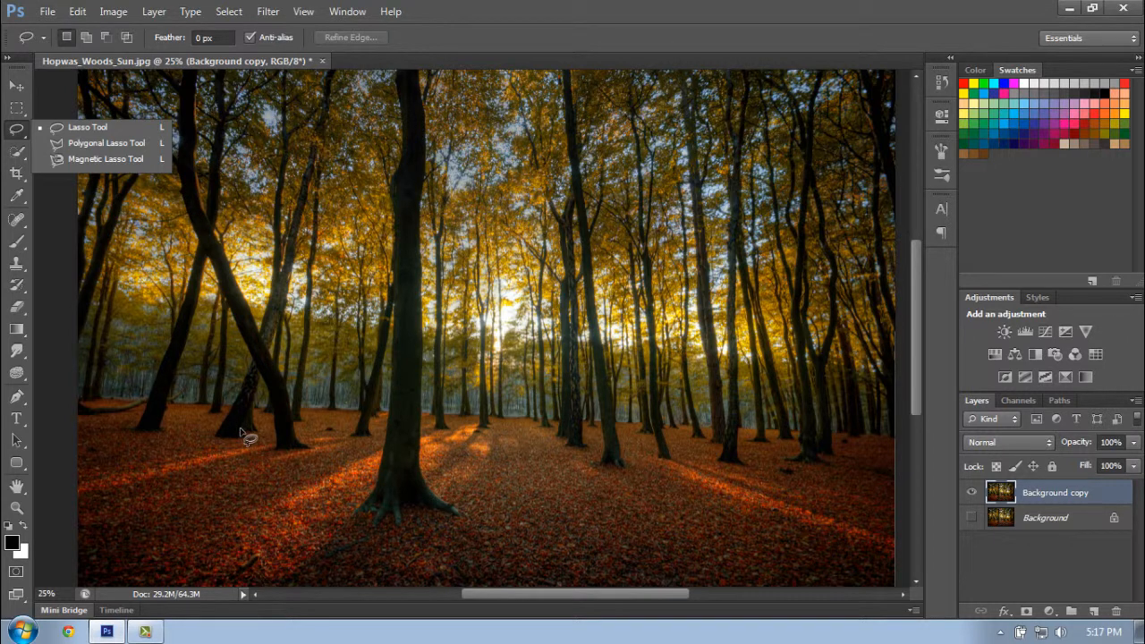
click(351, 514)
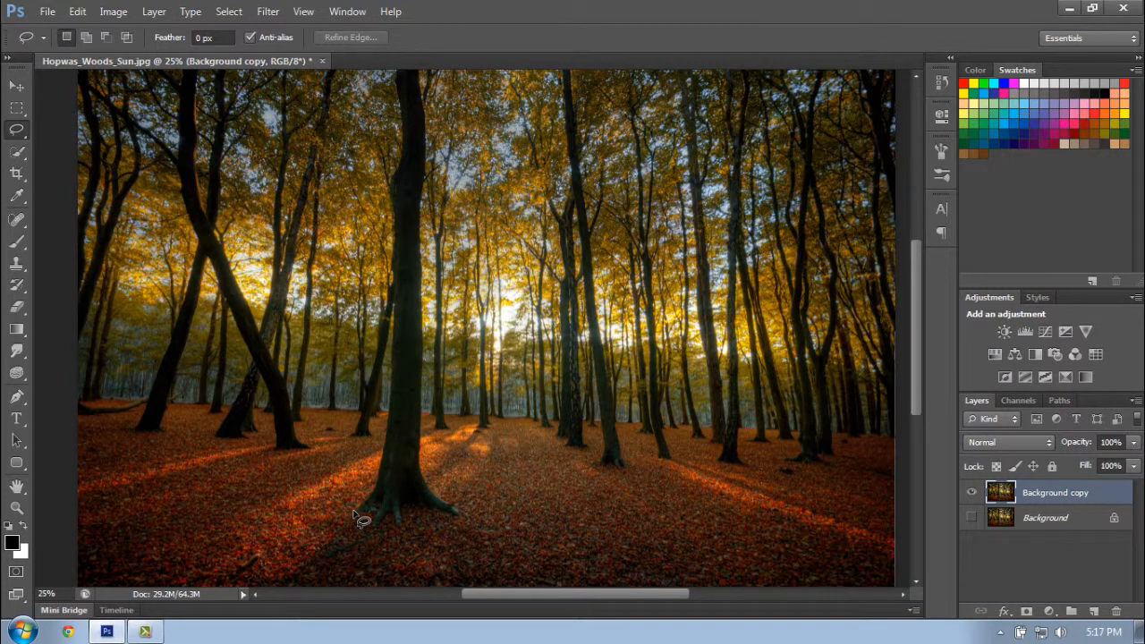
mouse_move(355, 512)
mouse_down()
mouse_move(378, 340)
mouse_move(417, 353)
mouse_move(437, 379)
mouse_move(419, 399)
mouse_move(420, 430)
mouse_move(460, 515)
mouse_move(398, 502)
mouse_move(387, 524)
mouse_move(356, 515)
mouse_up()
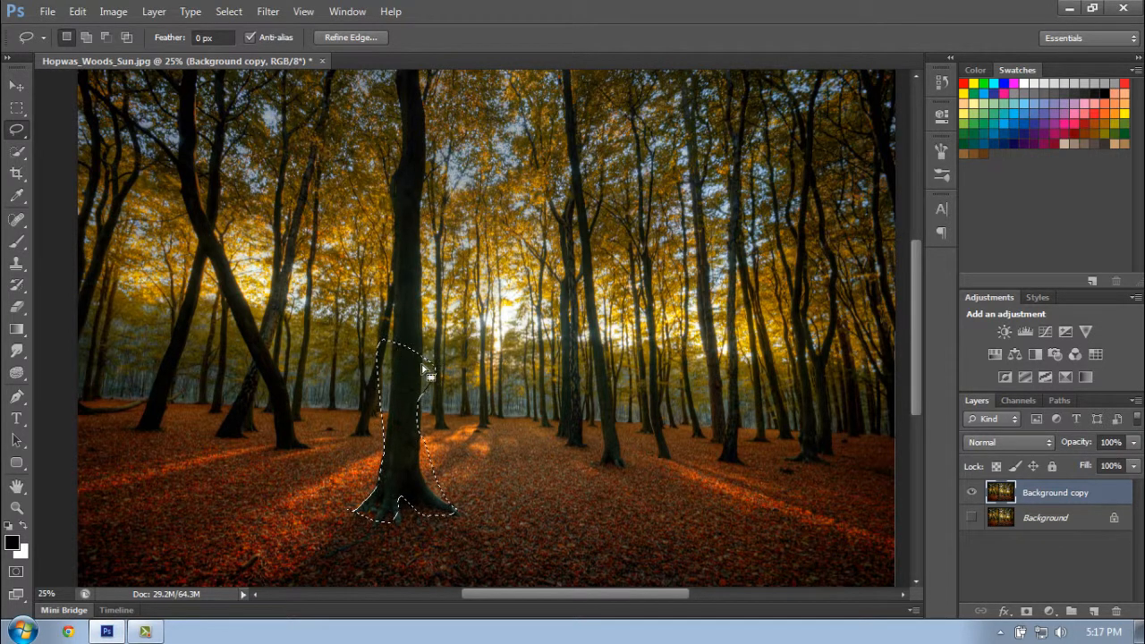
drag(428, 374, 435, 366)
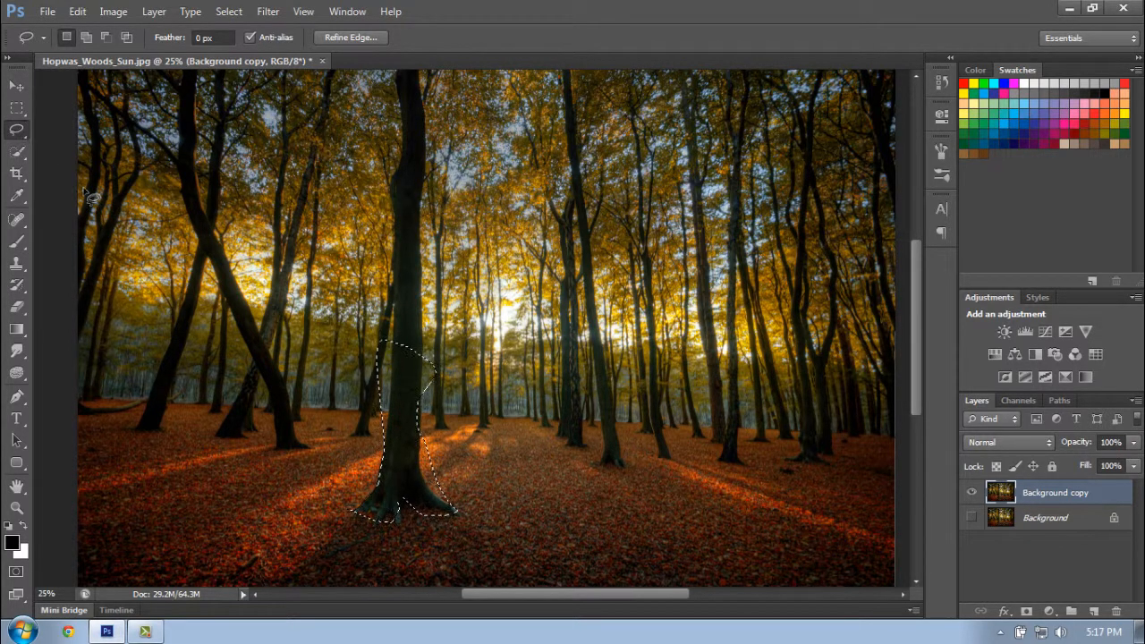
right_click(385, 334)
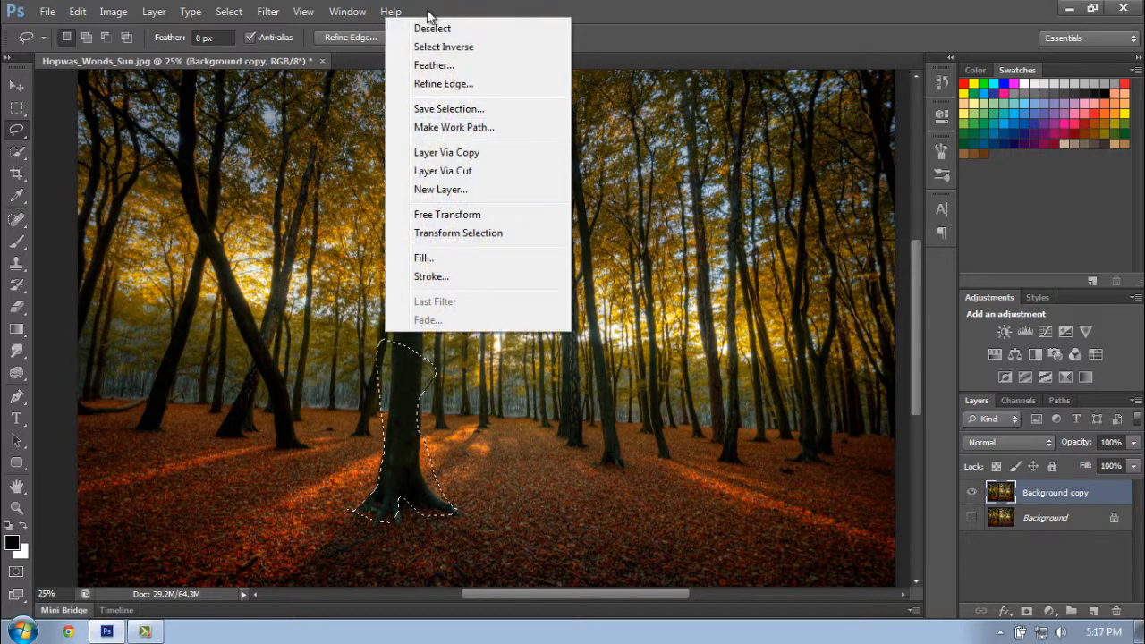
click(431, 28)
- Outline the lower trunk of the large central tree with the Polygonal Lasso tool and delete the enclosed area
right_click(16, 129)
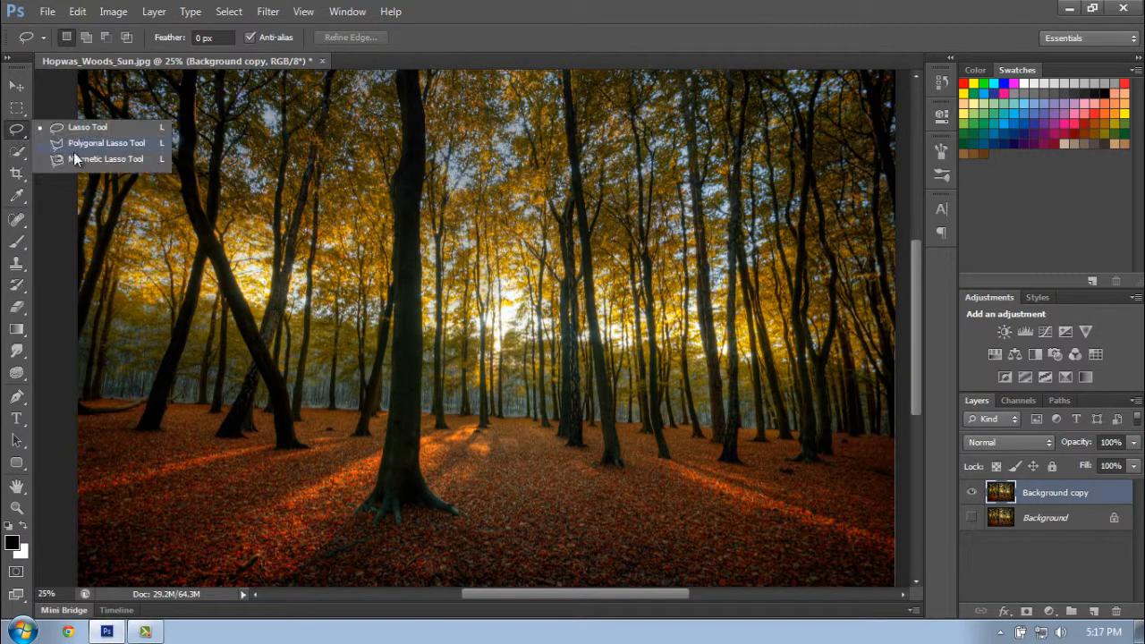
click(93, 143)
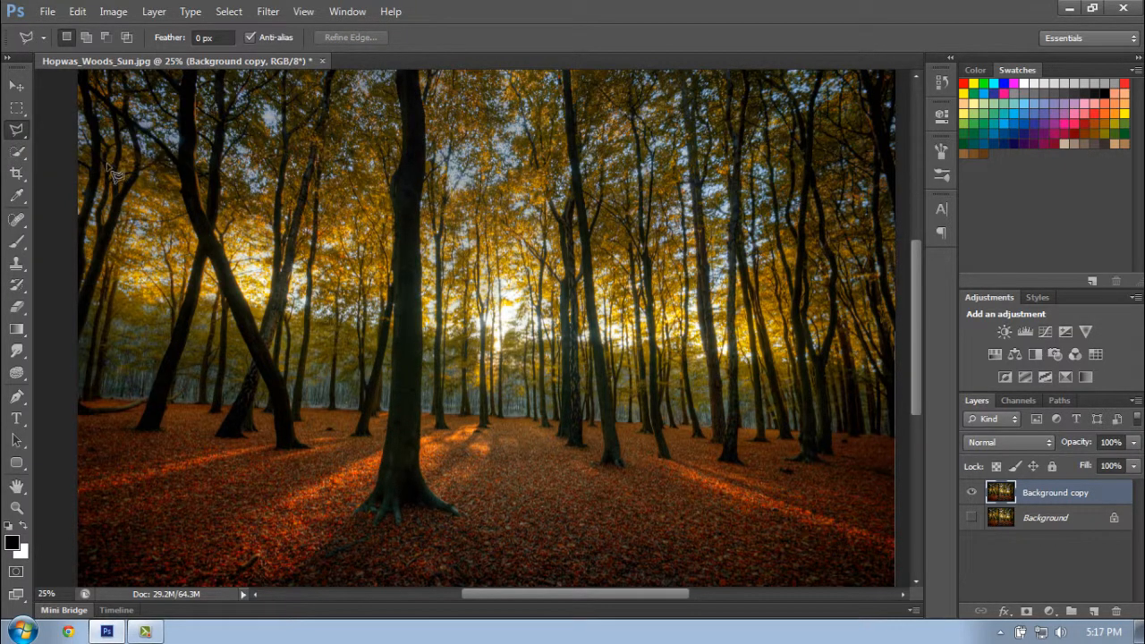
click(380, 484)
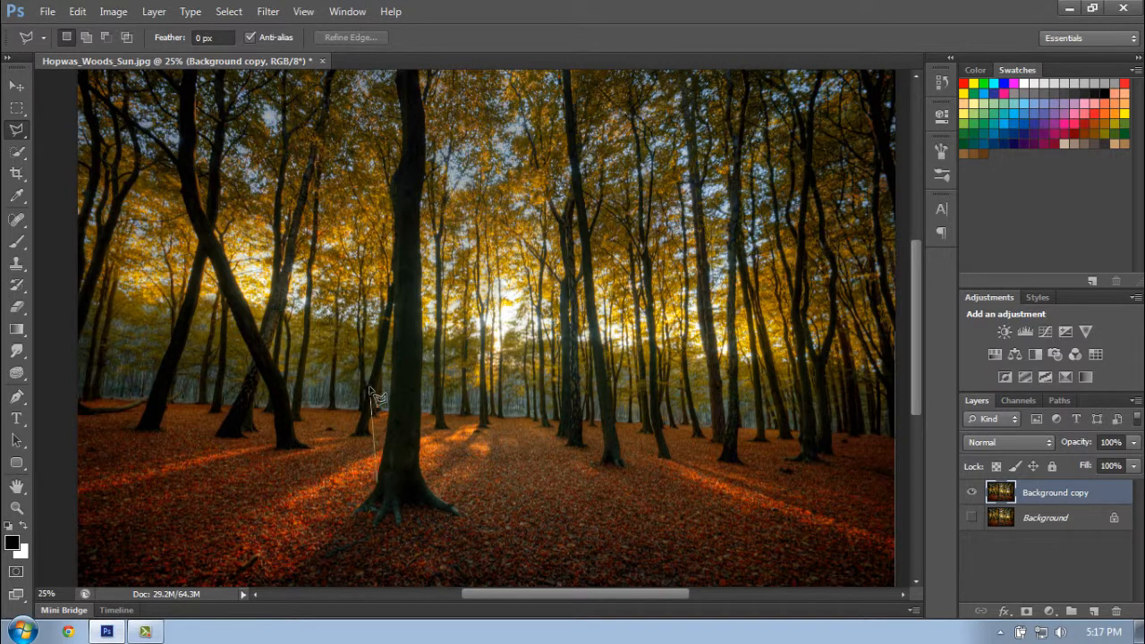
click(394, 335)
click(427, 340)
click(422, 449)
click(379, 491)
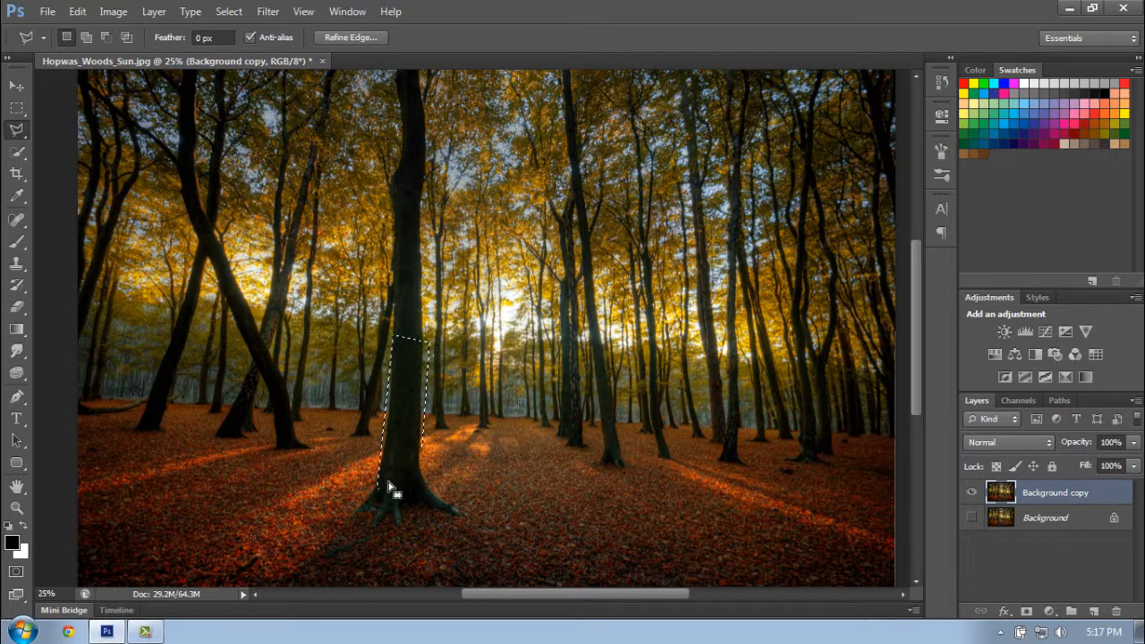
key(Delete)
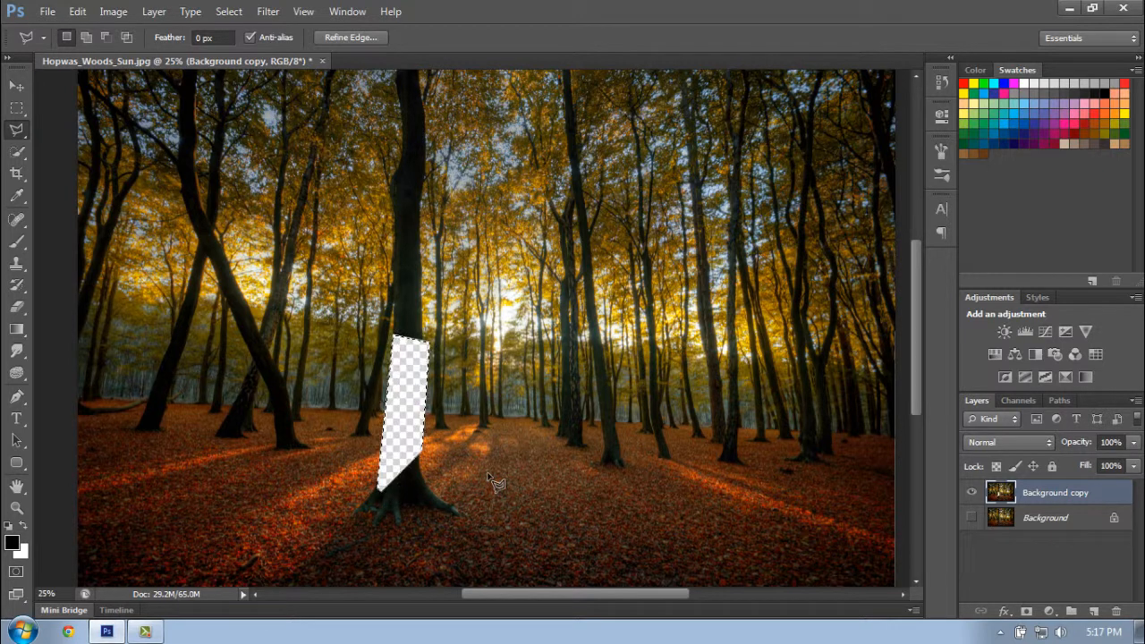
- Undo the trunk deletion, cancel the stray polygonal outline and clear the selection
key(ctrl+z)
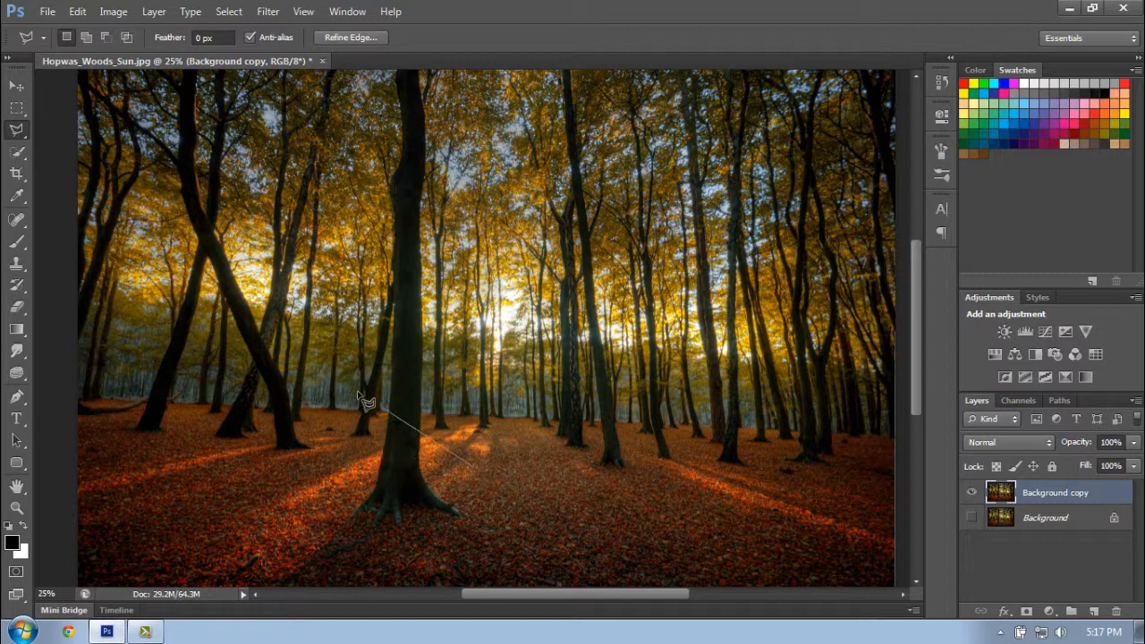
key(Escape)
right_click(388, 402)
click(443, 93)
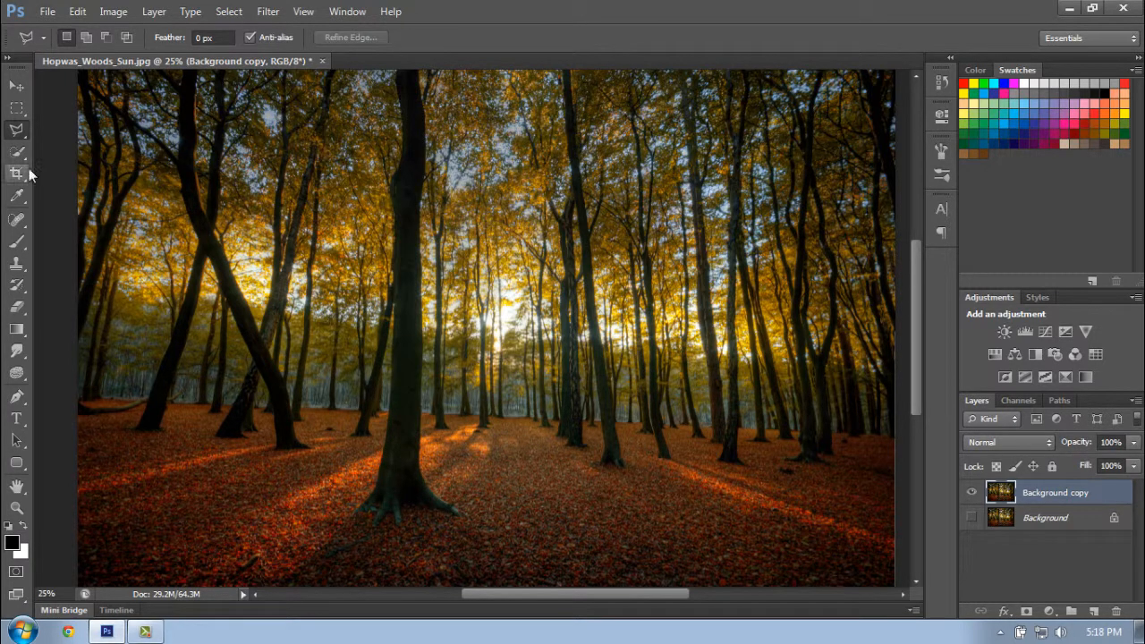
- Trace the lower trunk of the leaning tree near the photo's left edge with the Magnetic Lasso tool, and deselect it
click(17, 131)
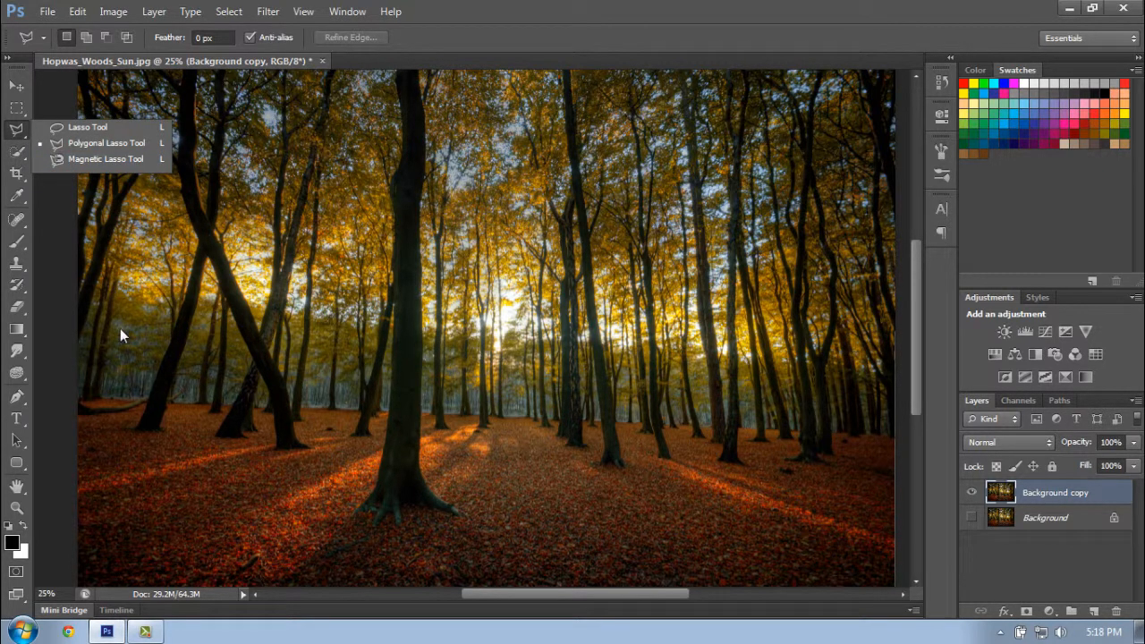
click(82, 159)
click(139, 426)
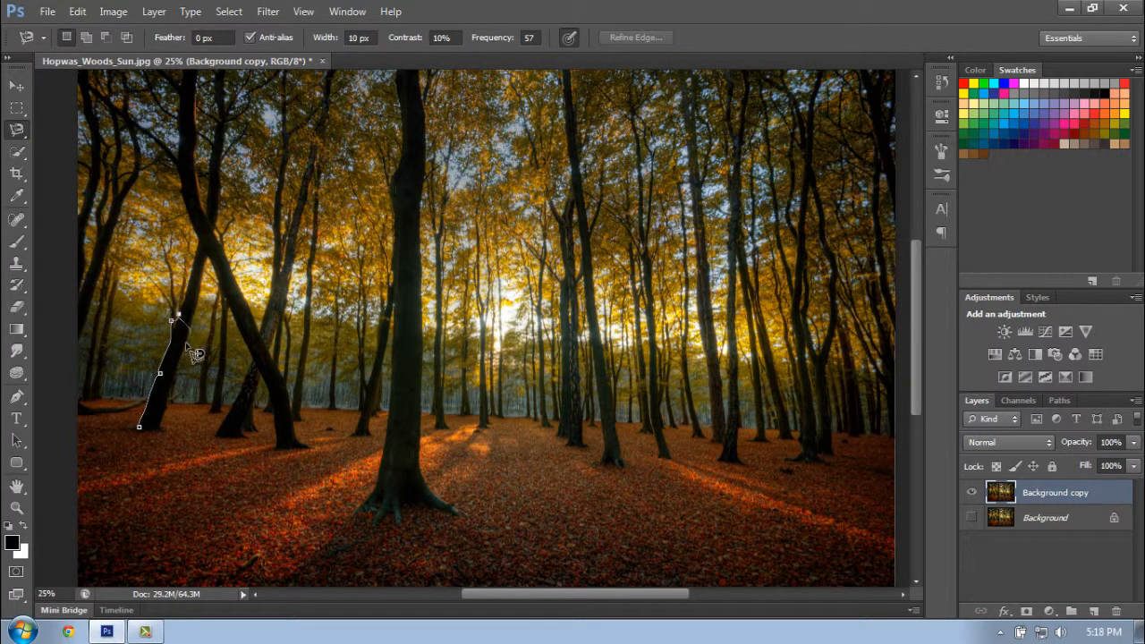
click(139, 427)
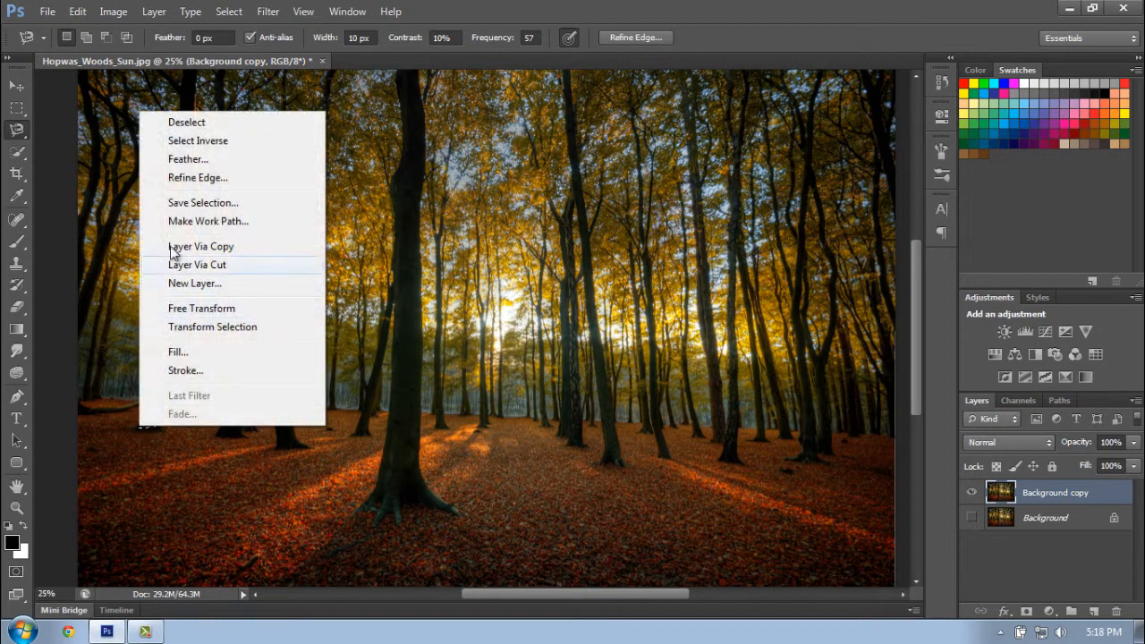
click(219, 123)
- Select the middle section of the large central tree's trunk with the Quick Selection tool in add mode
click(25, 154)
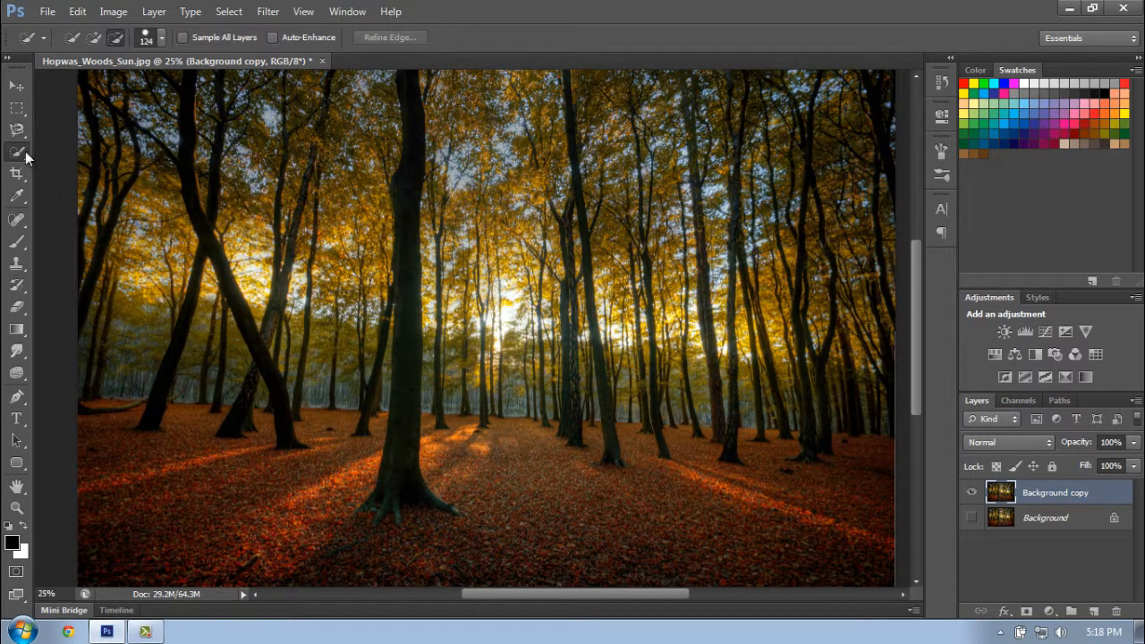
click(93, 38)
click(401, 420)
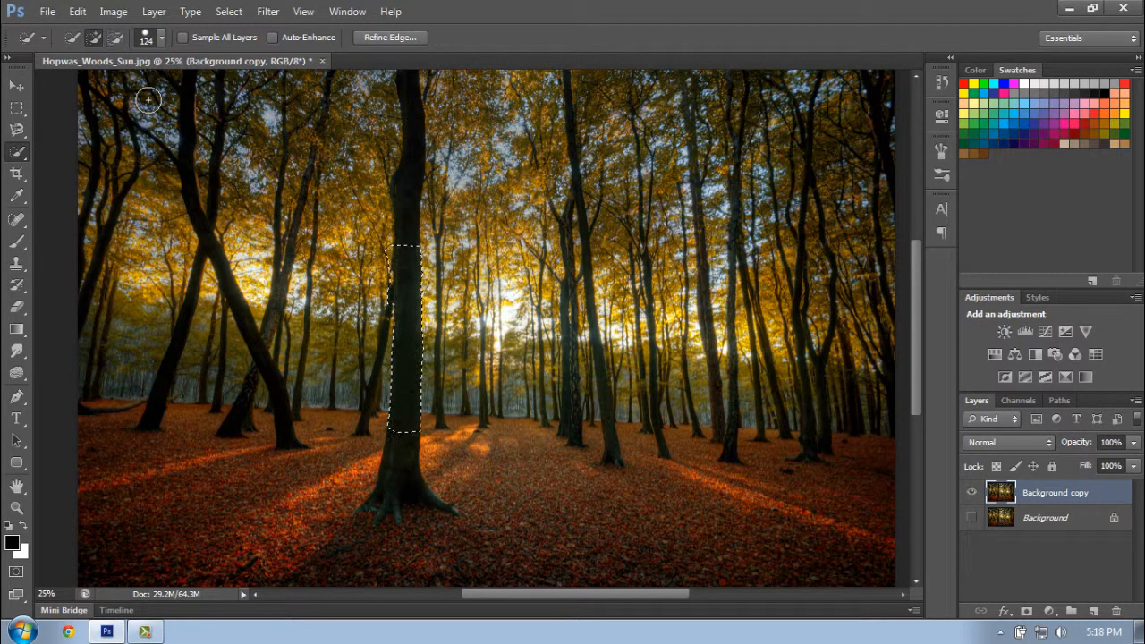
- Subtract the upper end of the trunk selection with the Quick Selection tool, touch up its edge, and deselect it
key(alt)
key(alt)
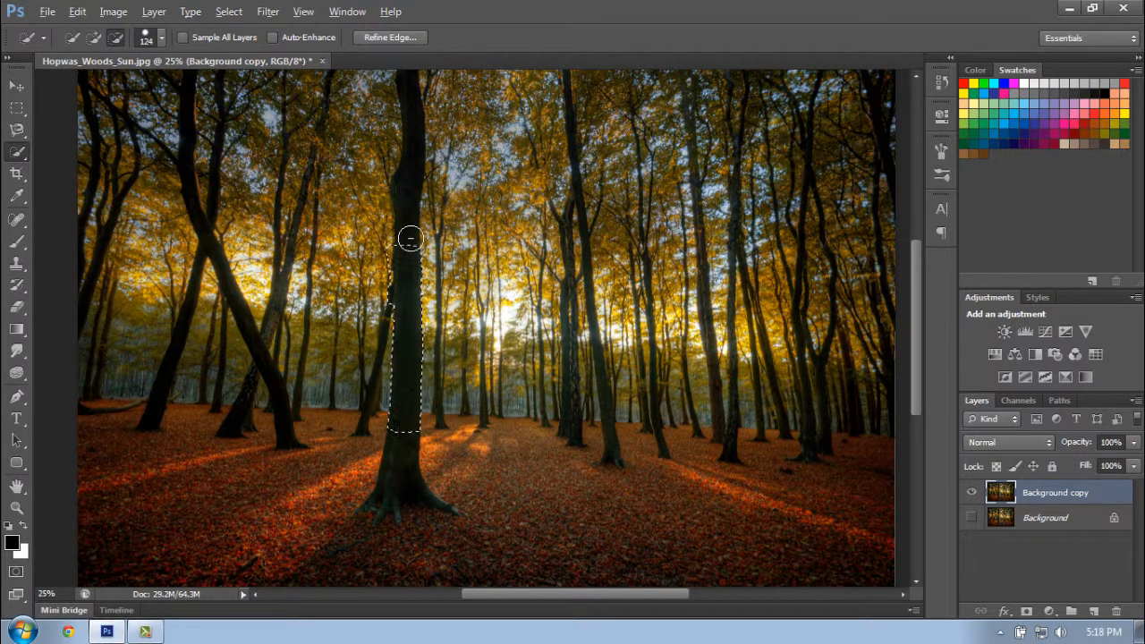
key(alt)
key(alt)
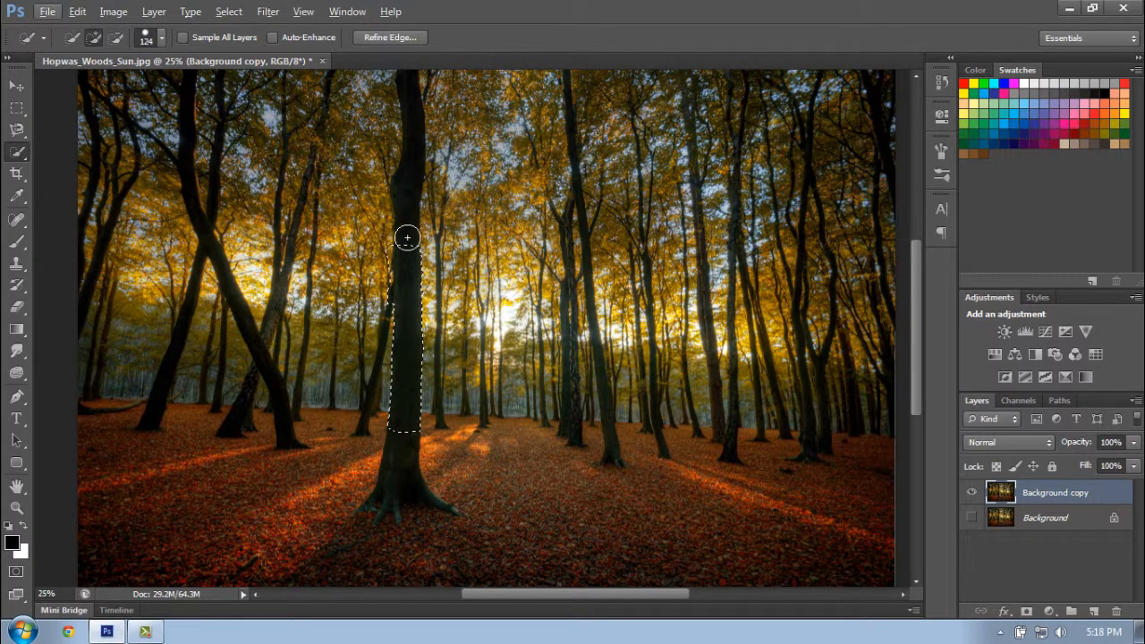
key(alt)
drag(405, 234, 404, 286)
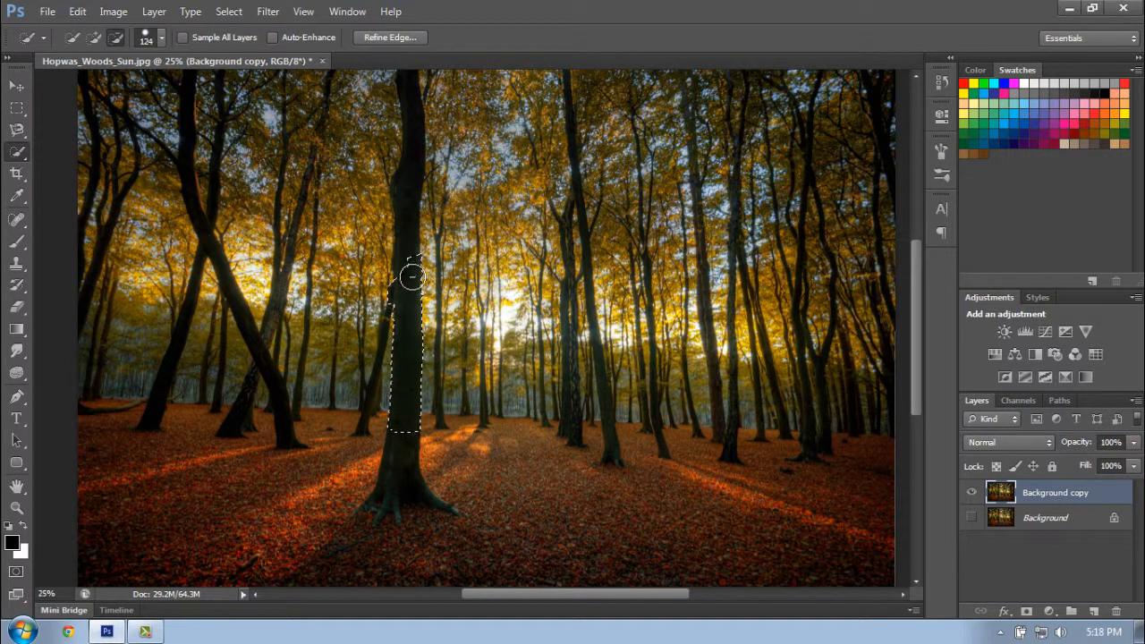
key(alt)
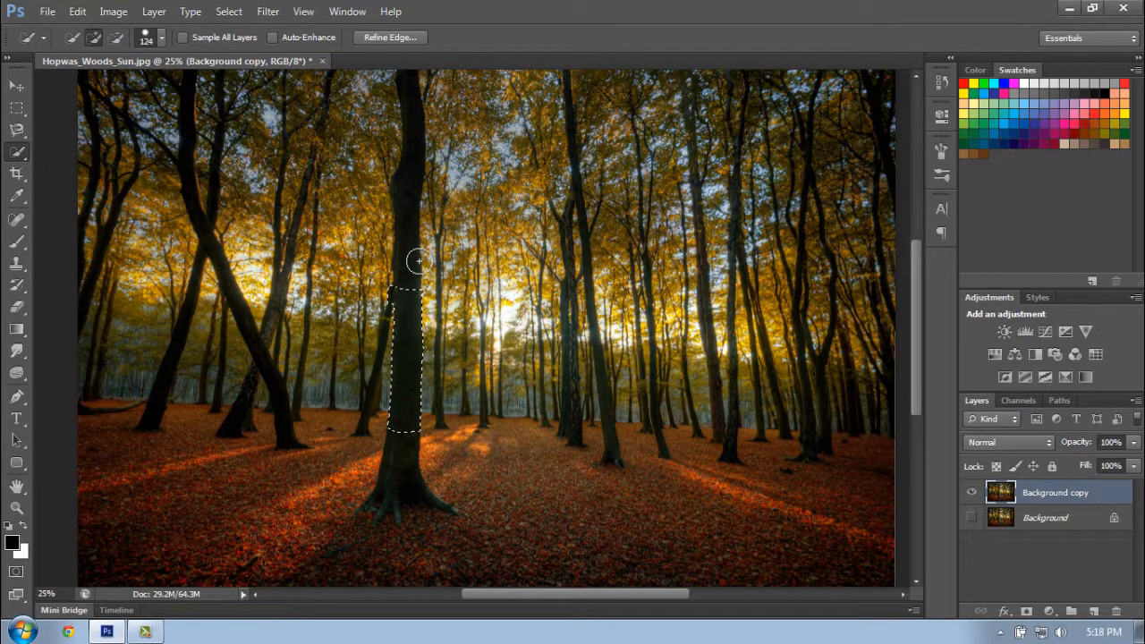
drag(399, 291, 423, 289)
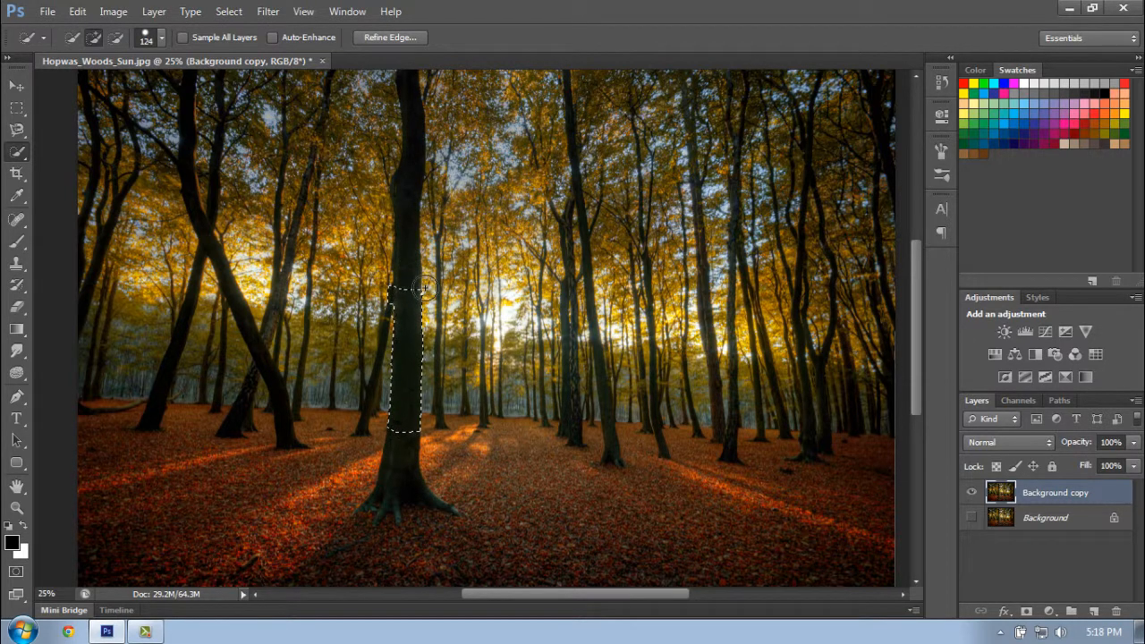
right_click(472, 290)
click(492, 301)
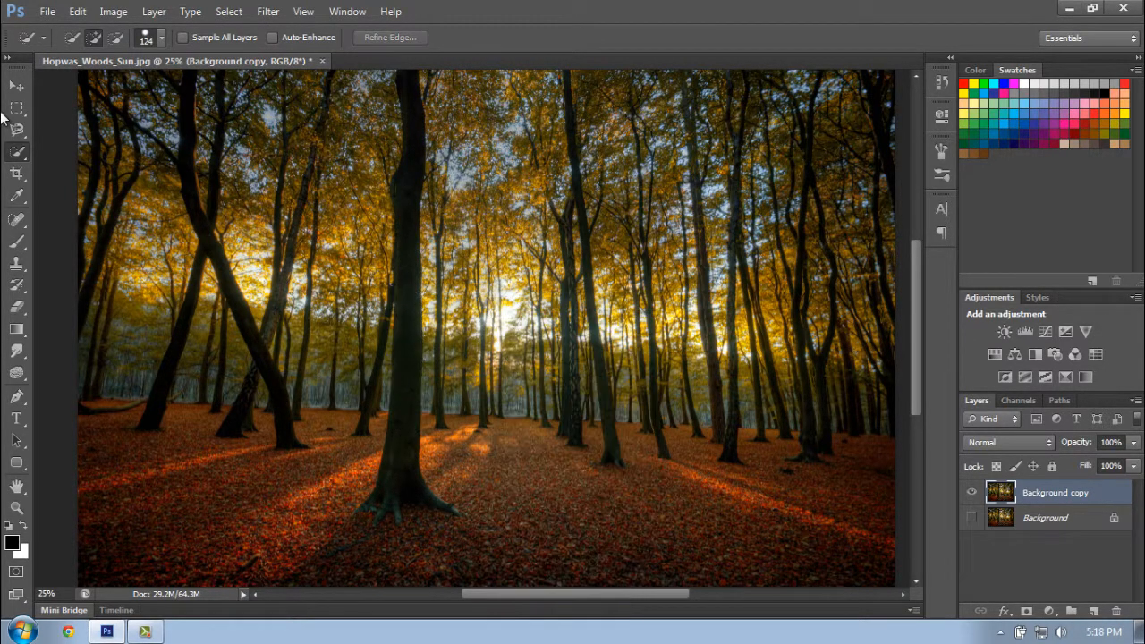
- Select the dark leaning tree near the photo's left edge with the Magic Wand tool at tolerance 32, and deselect it
right_click(19, 156)
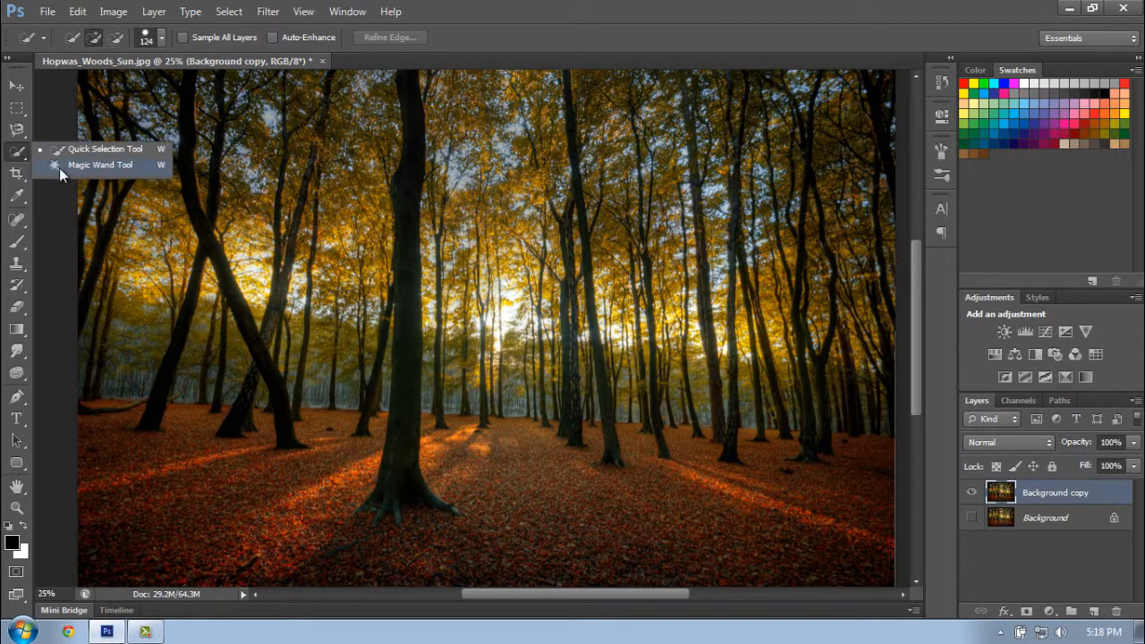
click(59, 167)
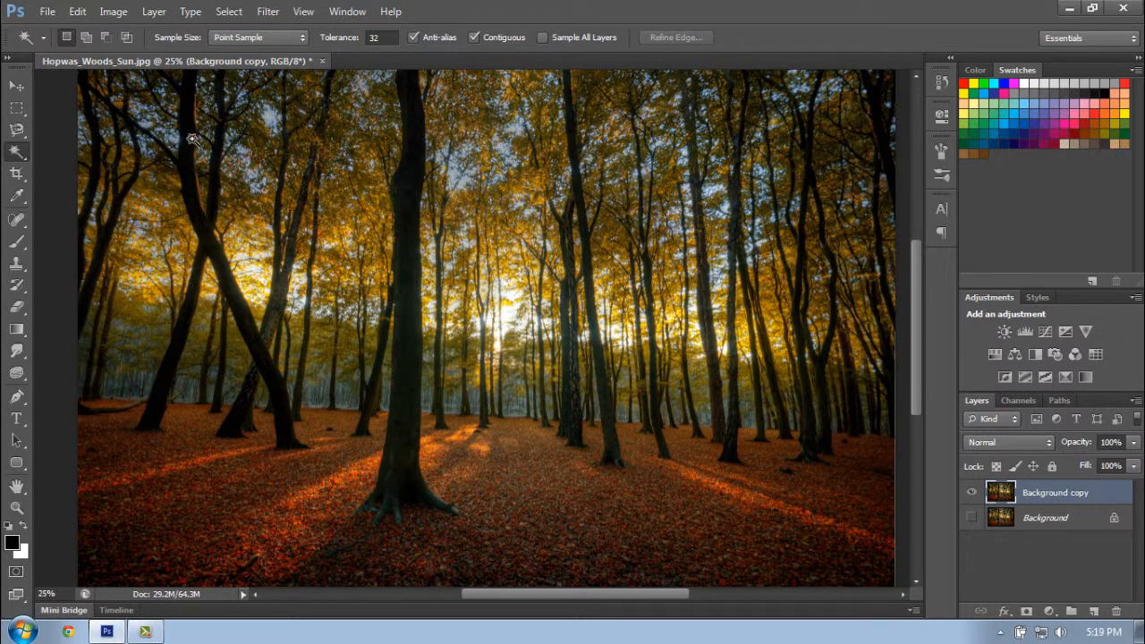
click(164, 371)
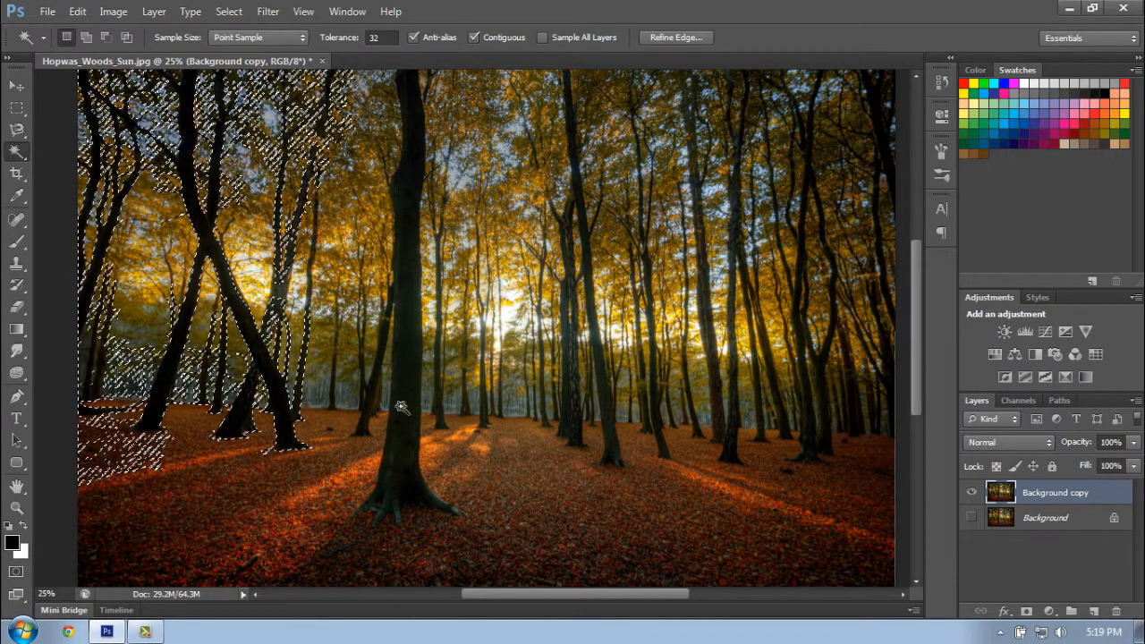
right_click(258, 170)
click(327, 420)
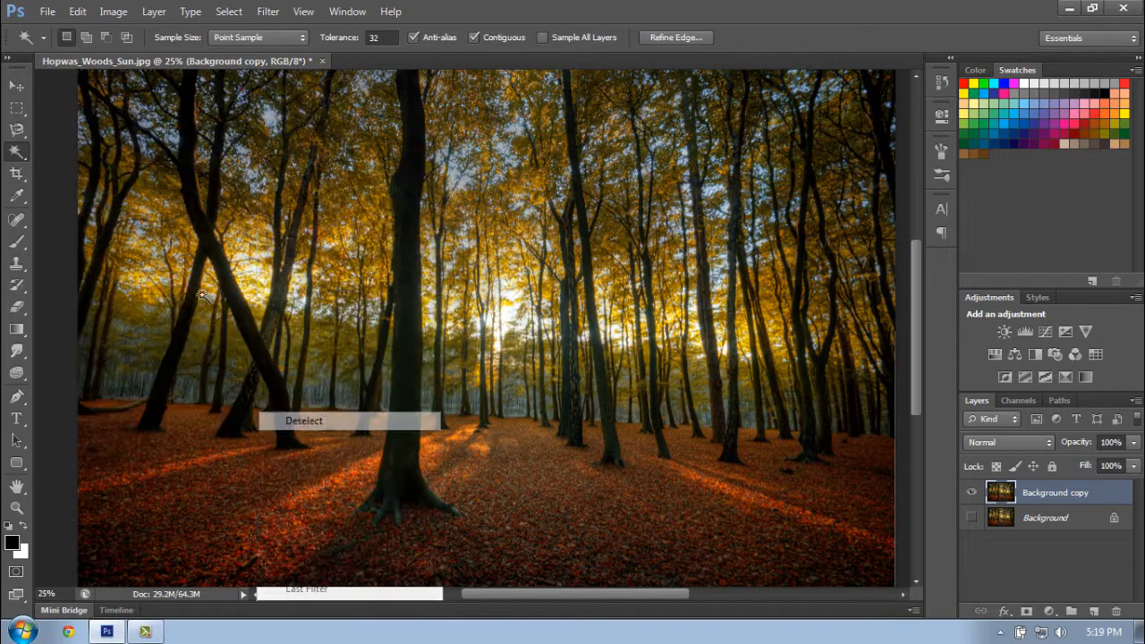
- Crop the photo to the area spanning the crossed trees, the central trunk and the sun, and undo the crop
click(16, 179)
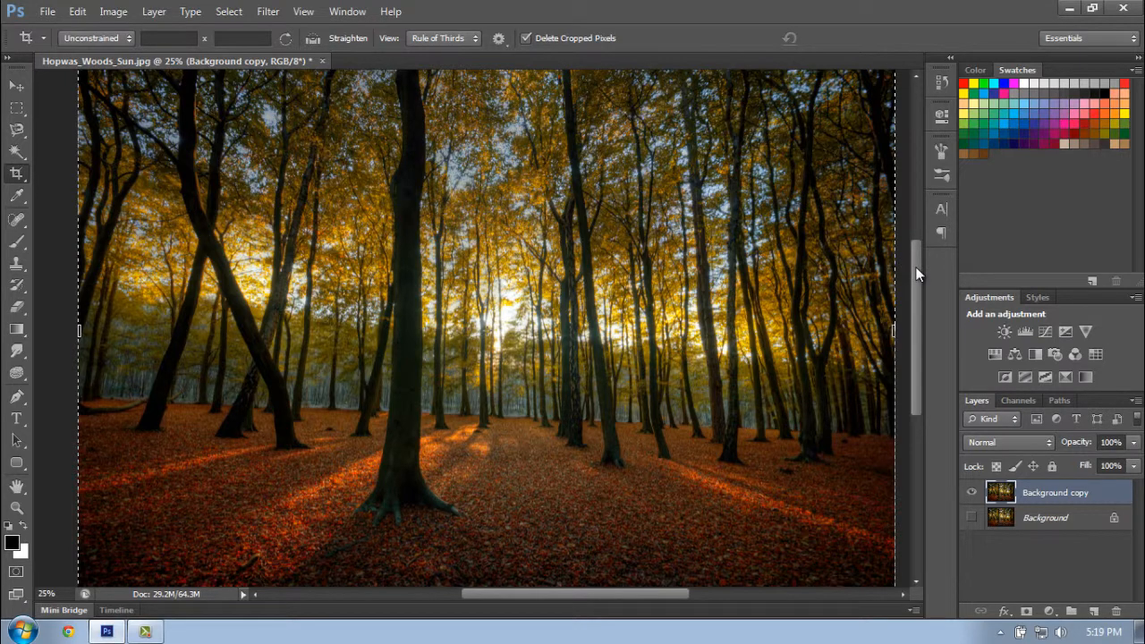
mouse_move(917, 274)
mouse_down()
mouse_move(913, 210)
mouse_move(917, 279)
mouse_up()
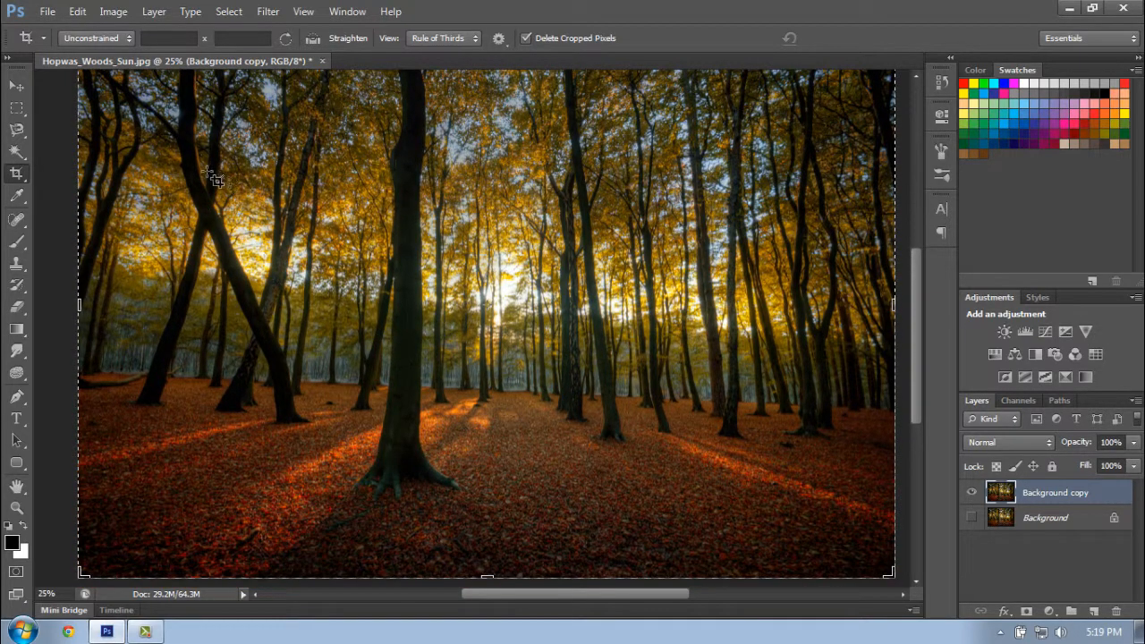
drag(193, 147, 576, 380)
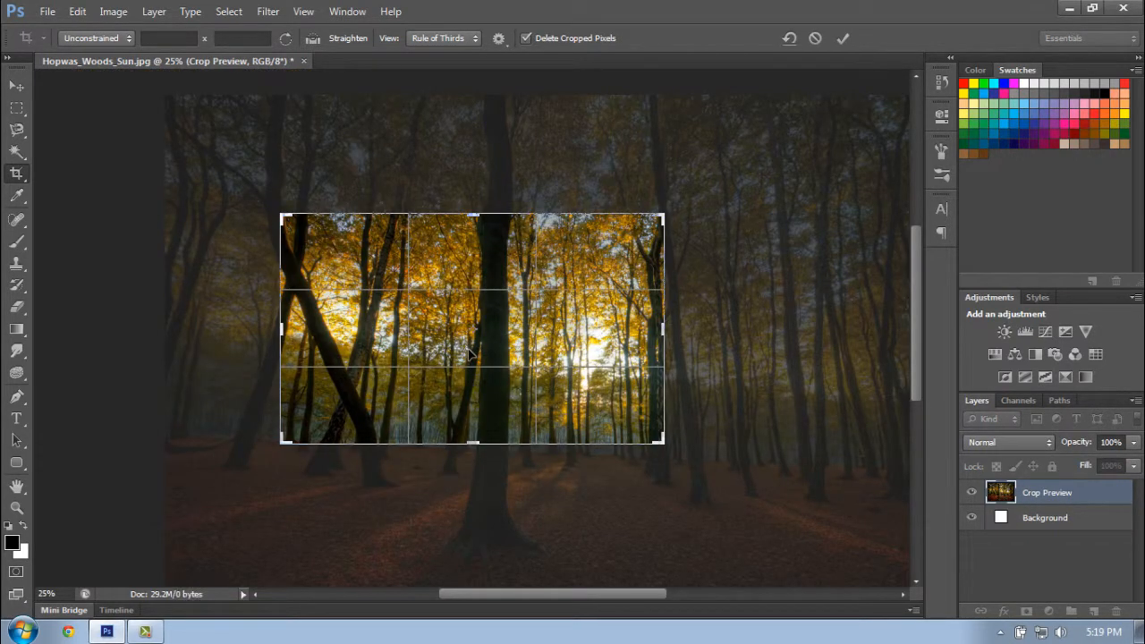
key(Return)
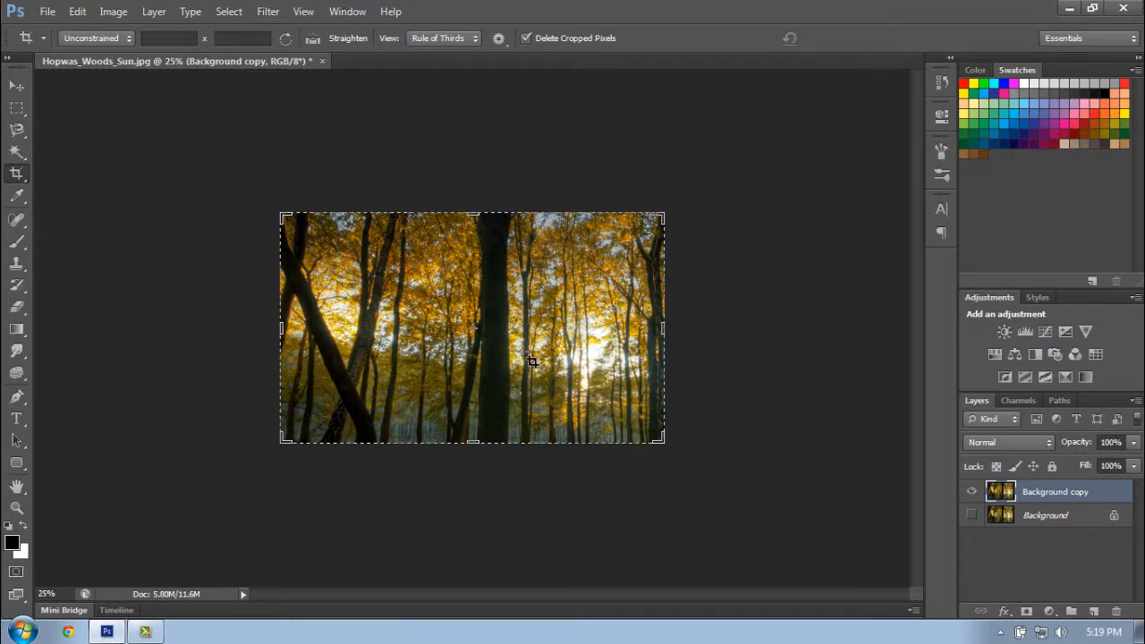
key(ctrl+z)
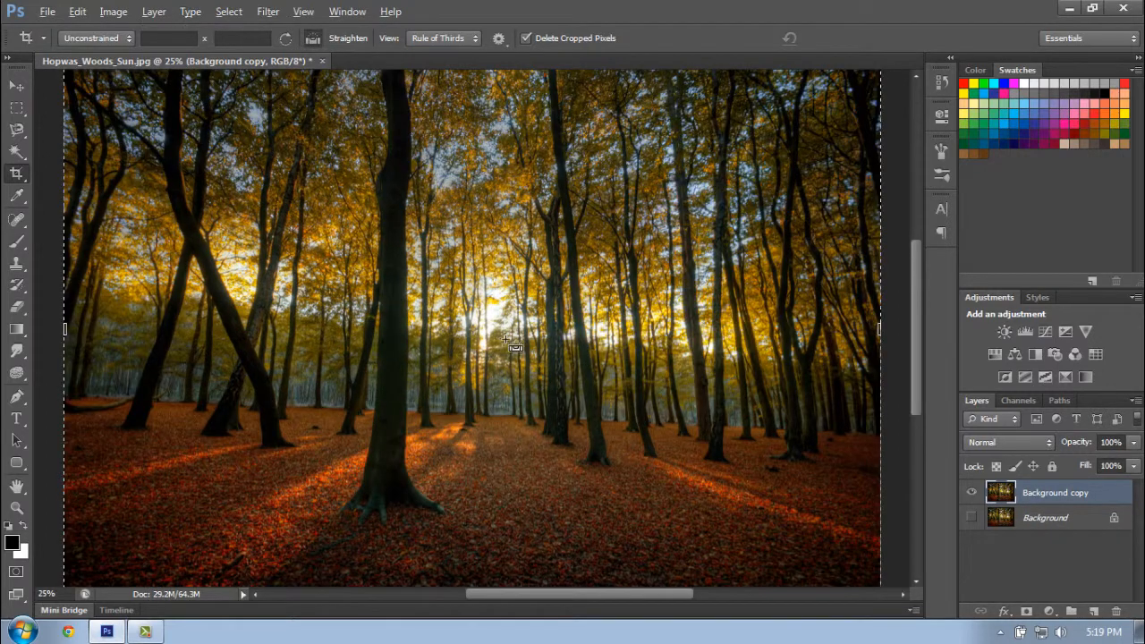
- Switch to the Rectangular Marquee tool and clear the selection over the trees on the photo's left side
right_click(500, 318)
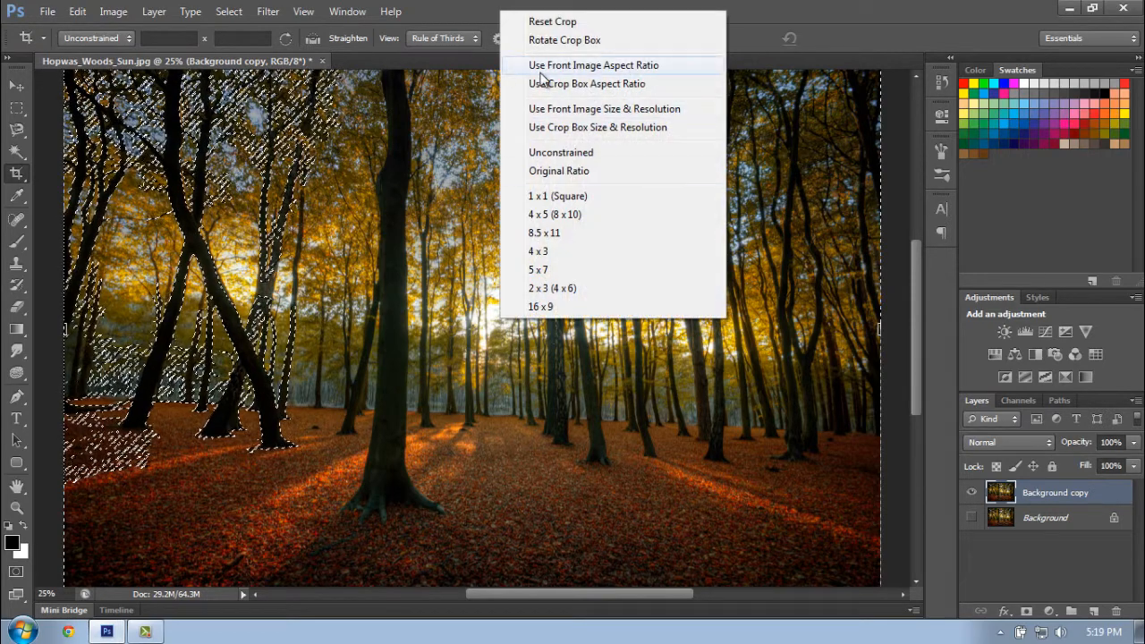
right_click(180, 208)
right_click(156, 291)
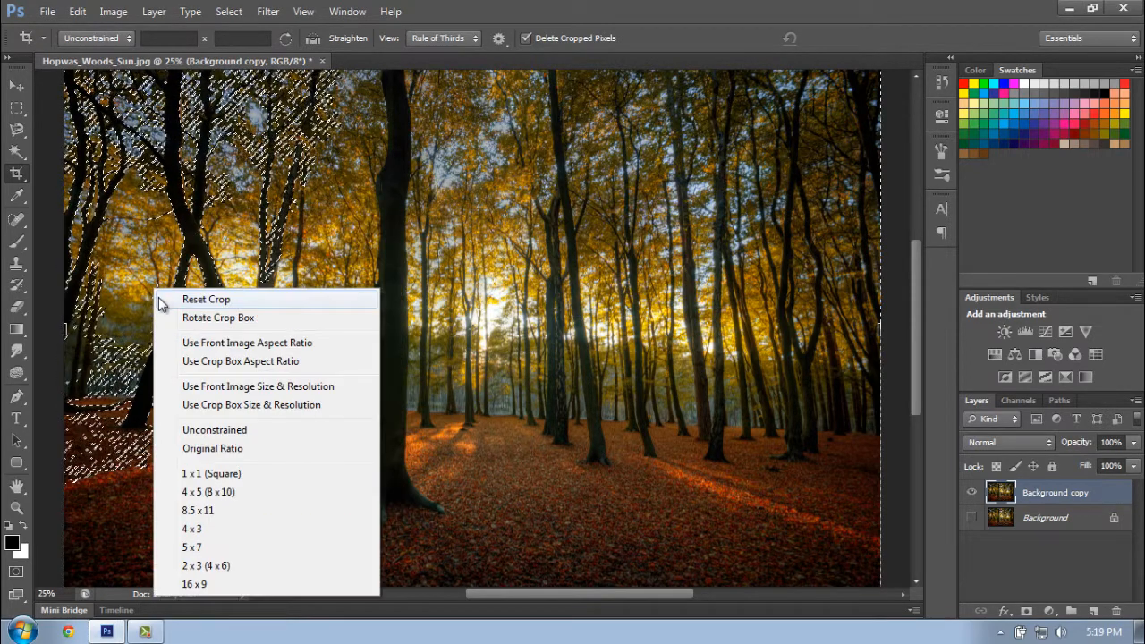
right_click(159, 113)
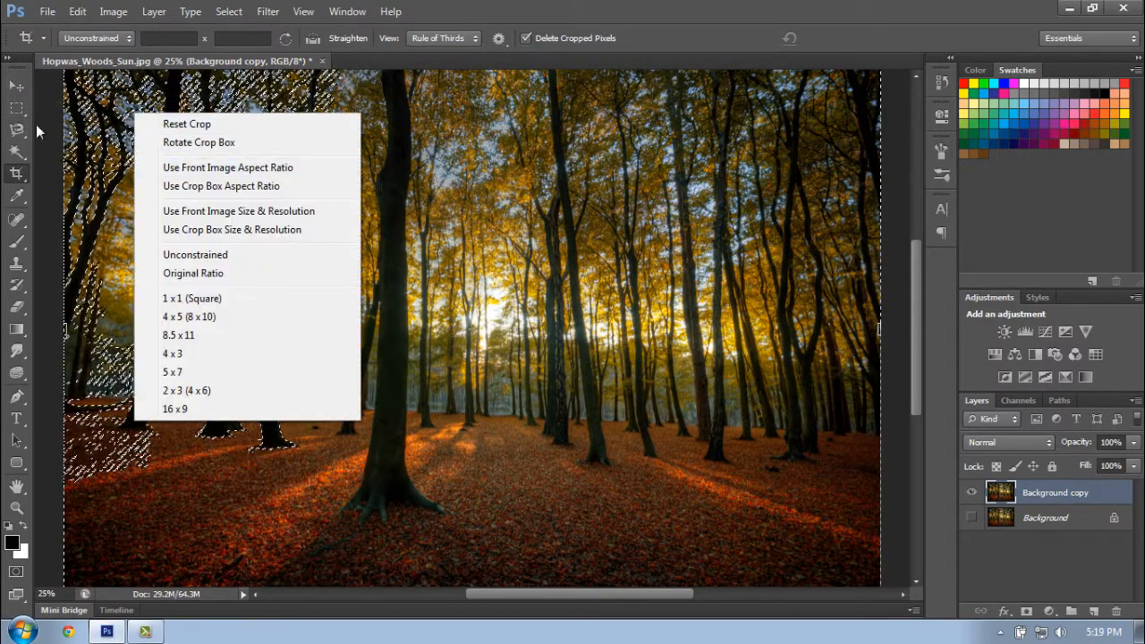
click(16, 108)
right_click(202, 145)
click(228, 161)
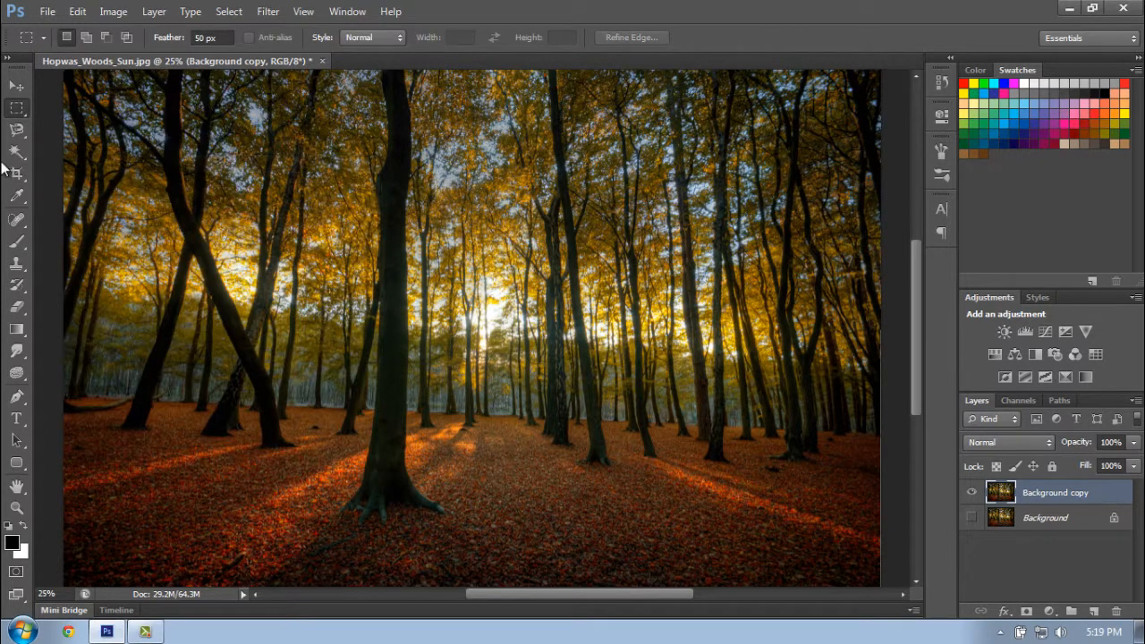
- Sample yellow from the foliage as the background color and red from the fallen leaves as the foreground color with the Eyedropper
click(19, 196)
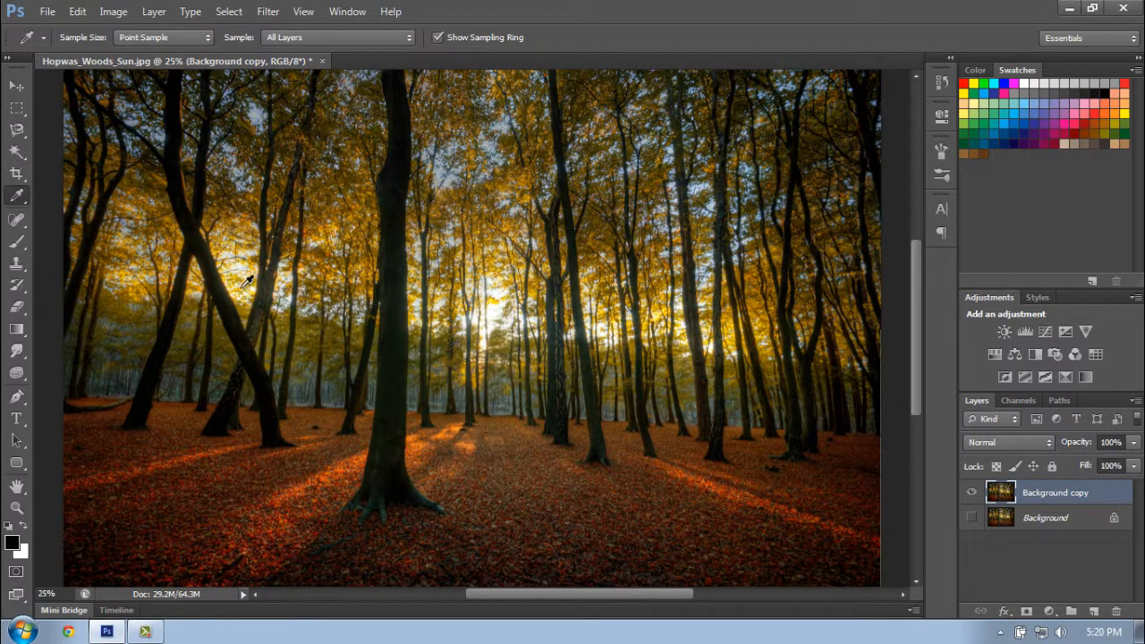
drag(239, 277, 238, 268)
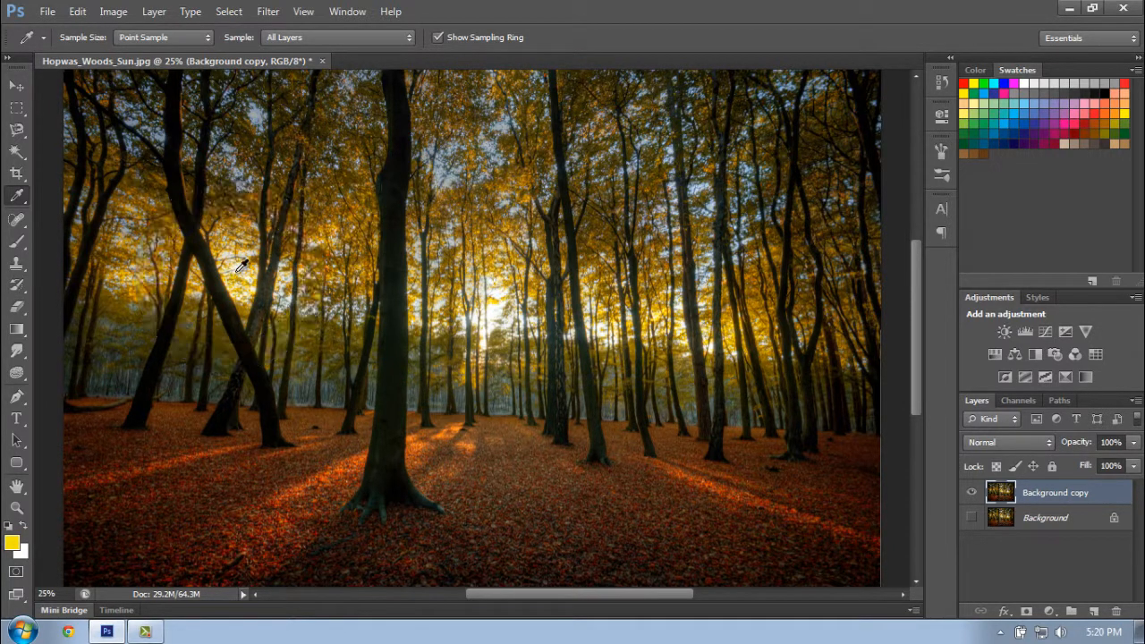
click(22, 527)
drag(288, 510, 282, 488)
- Remove the small dark clump on the leafy ground left of the central tree with the Spot Healing Brush at 52 px
click(23, 223)
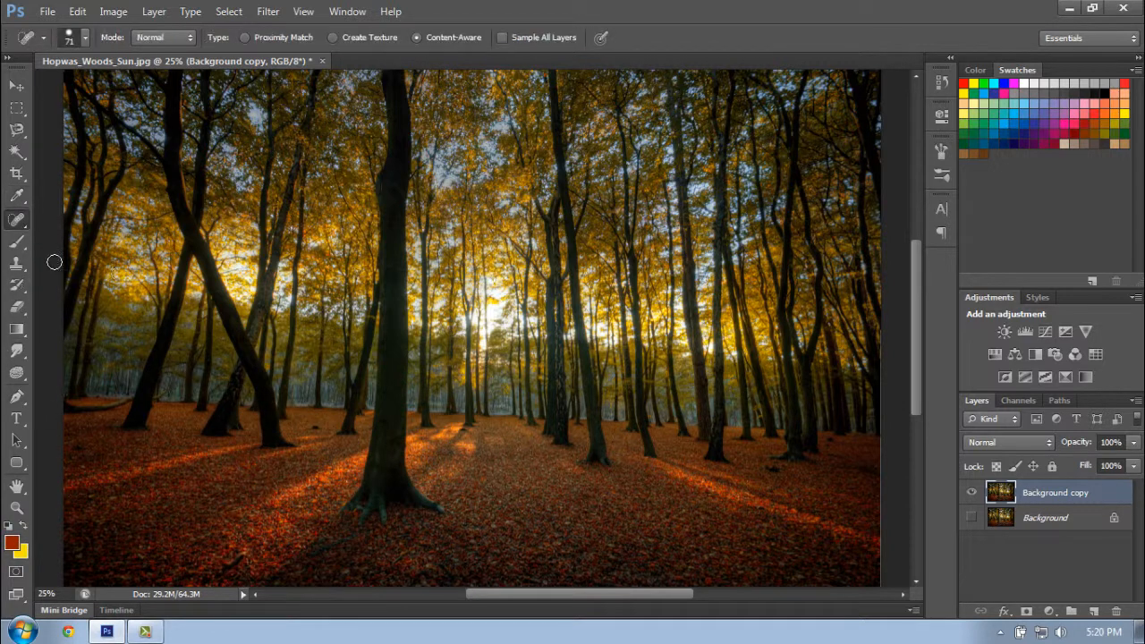
click(16, 507)
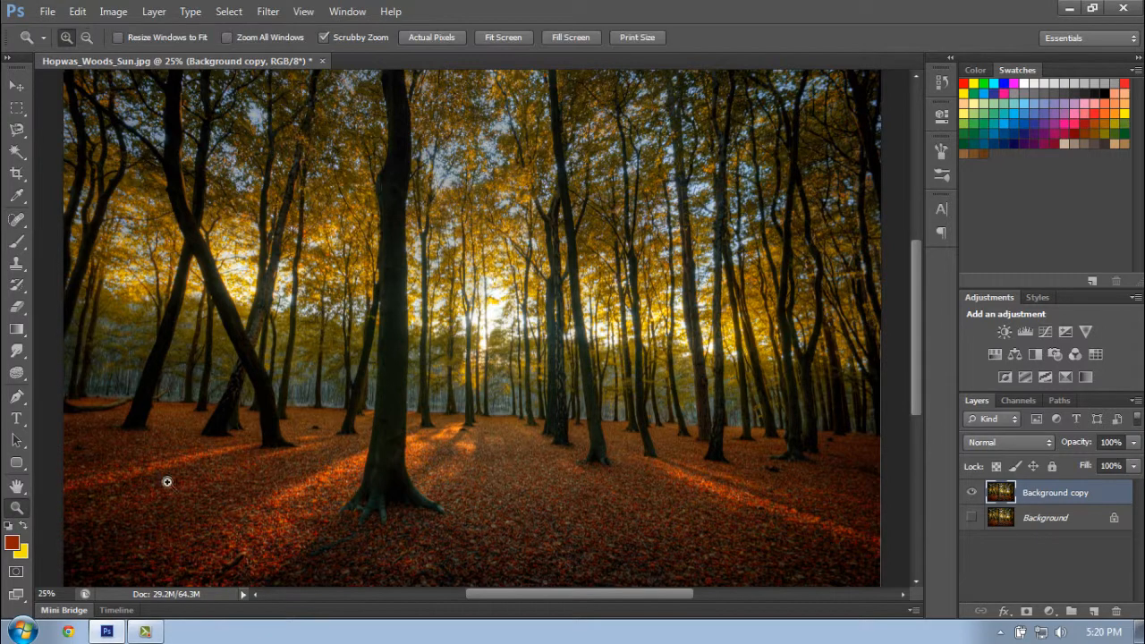
click(317, 432)
click(317, 432)
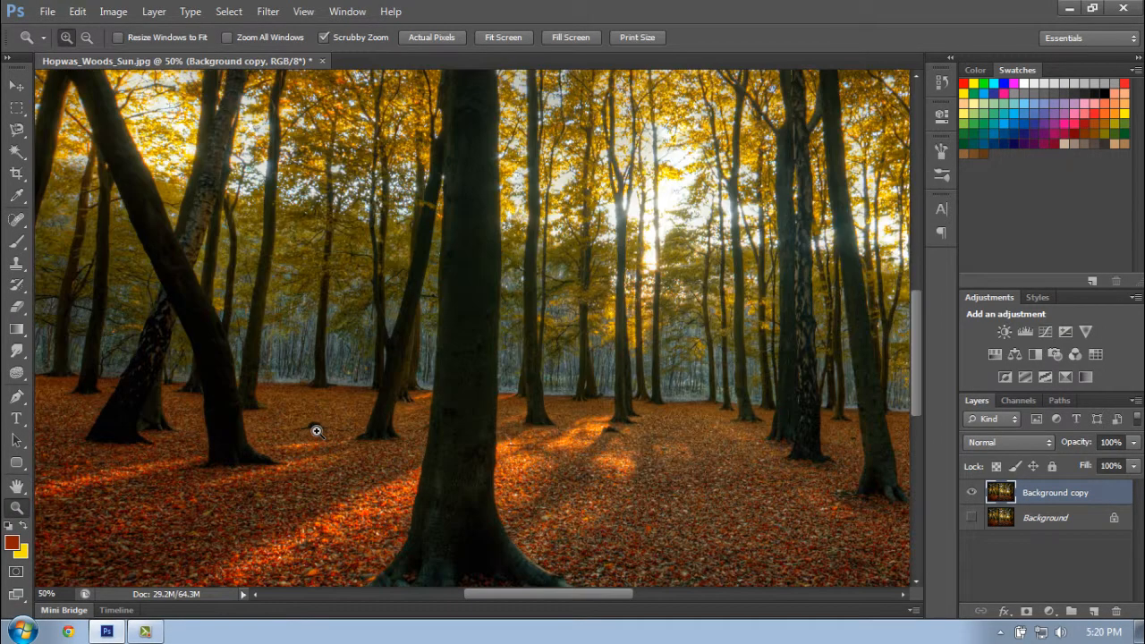
click(16, 219)
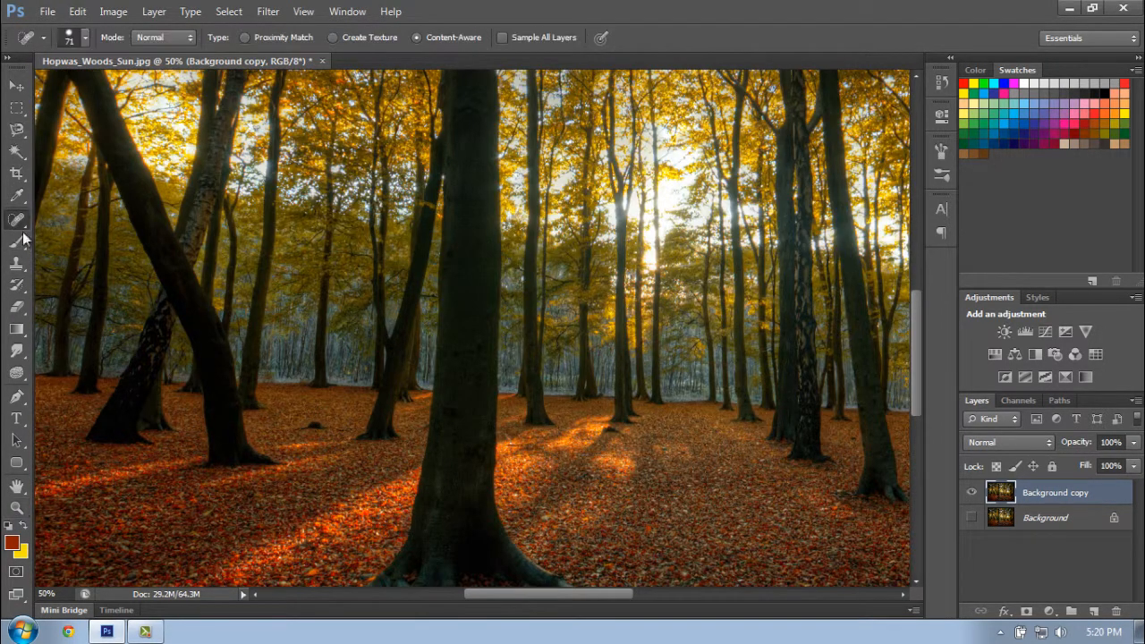
click(16, 507)
click(323, 433)
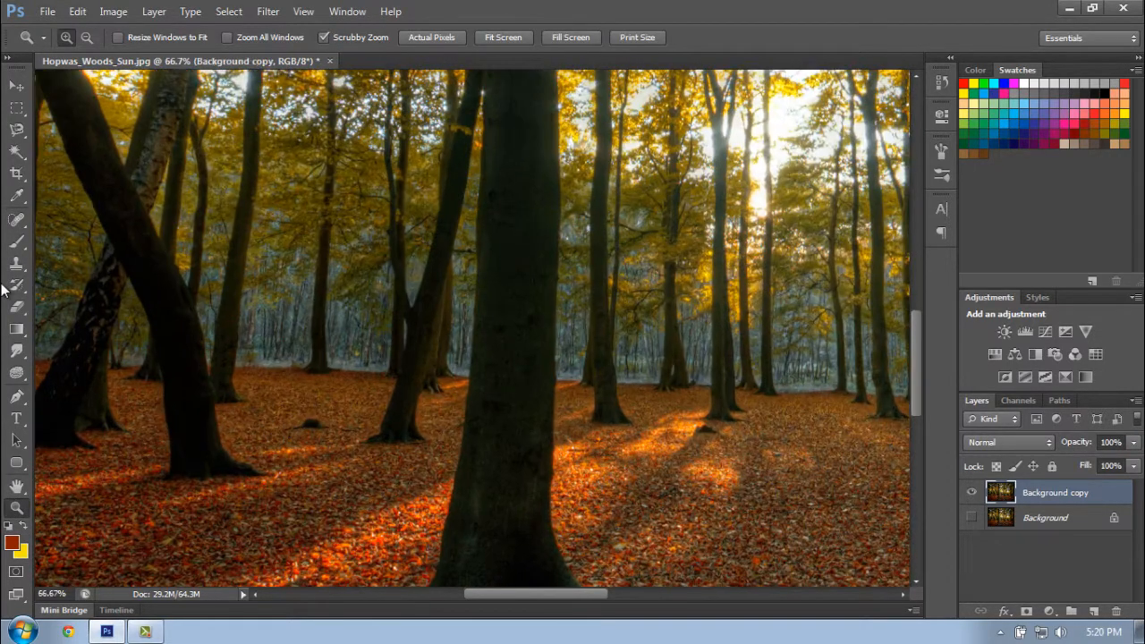
click(16, 219)
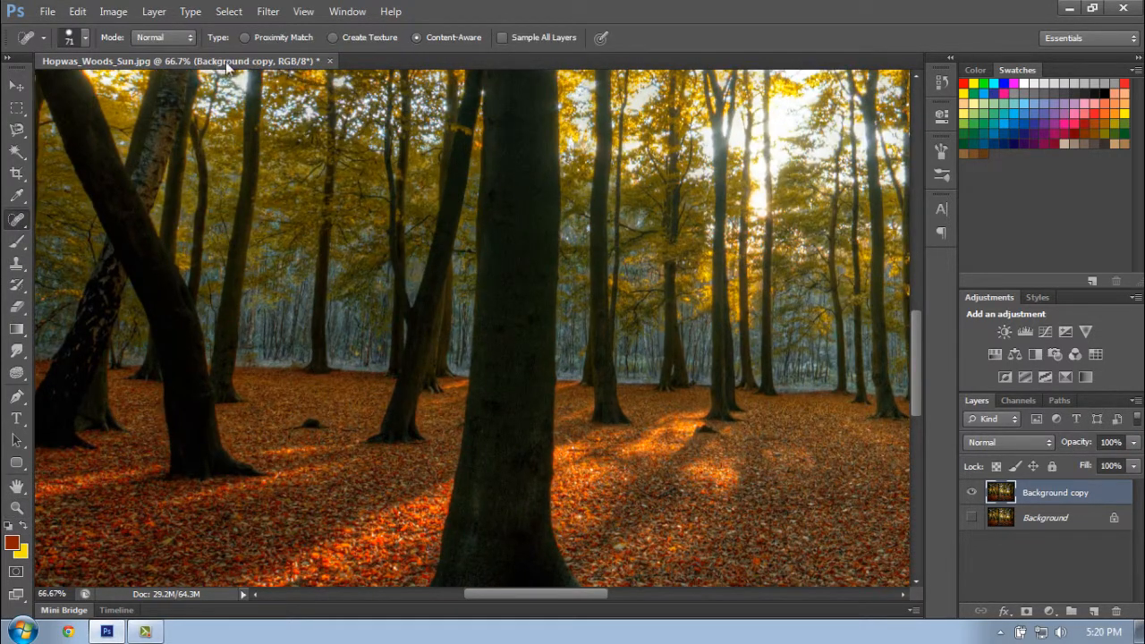
right_click(318, 331)
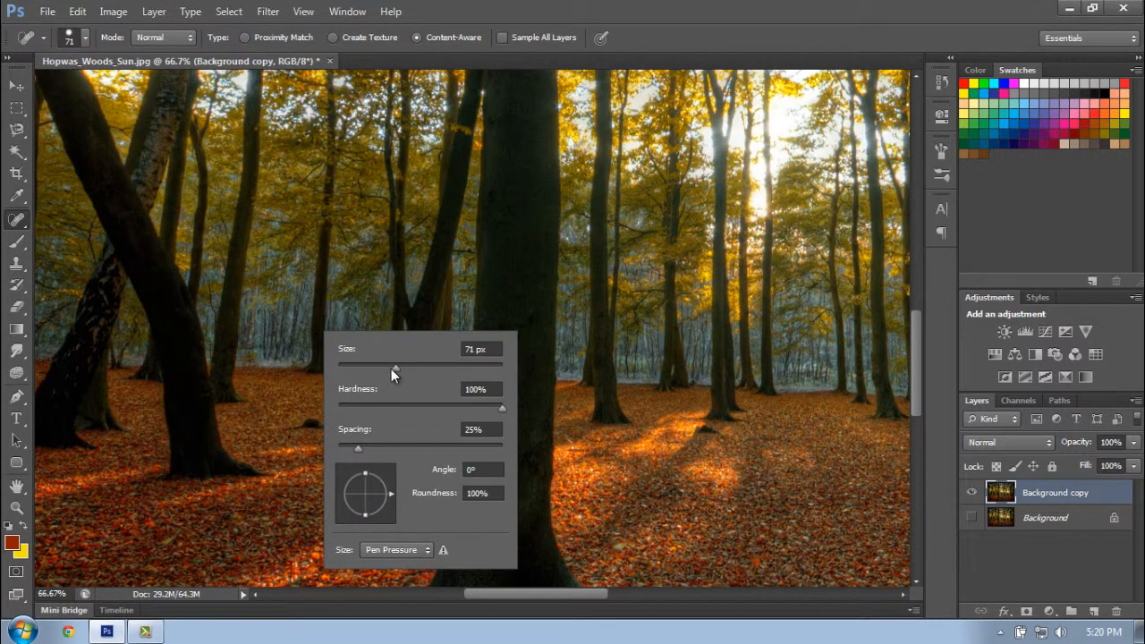
drag(391, 368, 381, 367)
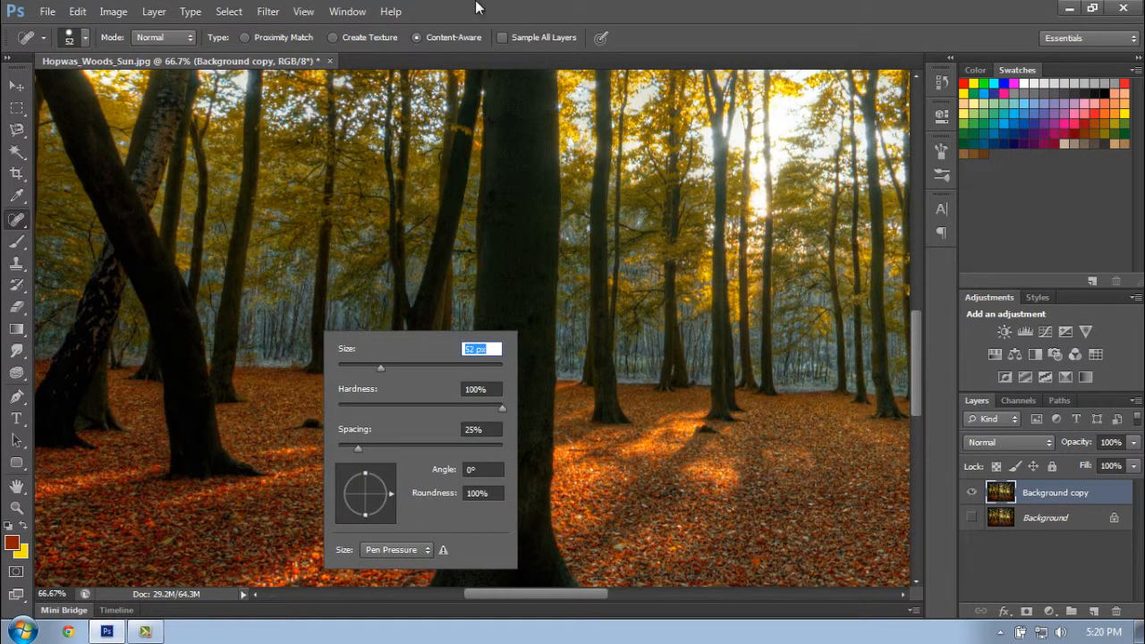
click(525, 5)
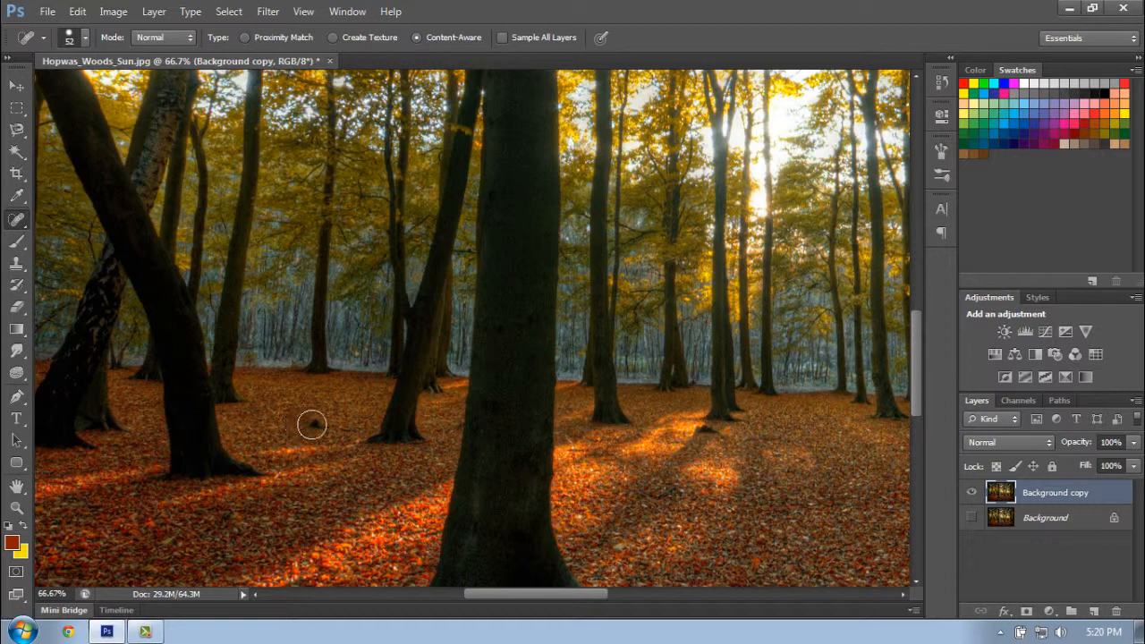
click(312, 423)
click(318, 423)
key(alt)
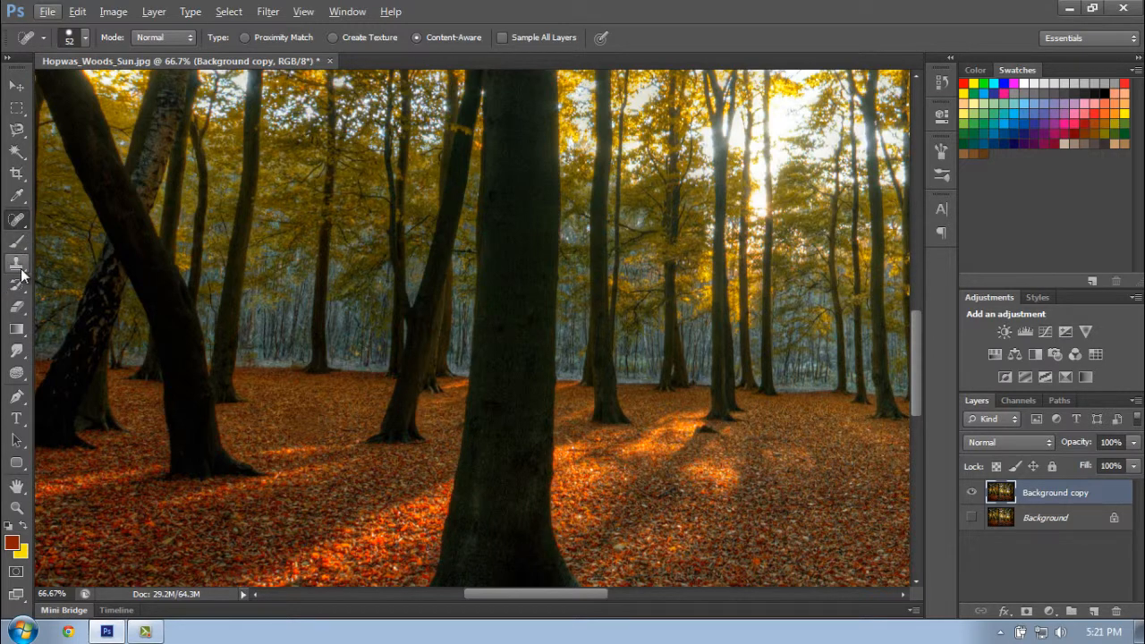
- Cover the dark clump on the ground near the right-hand trees with nearby leaves using the Clone Stamp tool
click(16, 263)
scroll(358, 465, down, 3)
drag(506, 593, 689, 590)
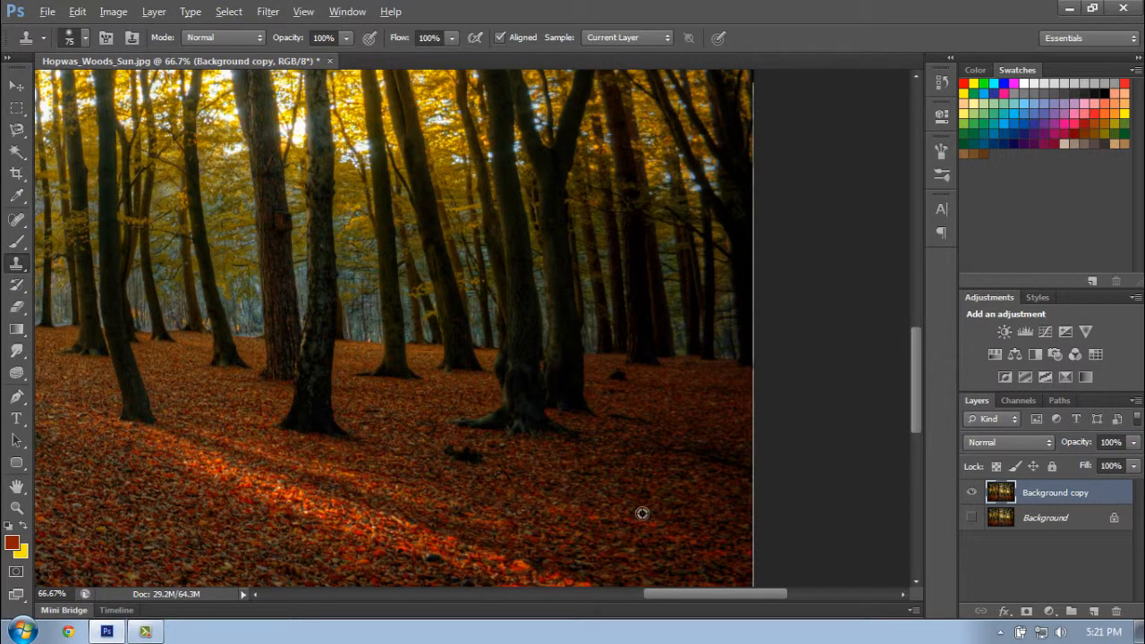
key(alt)
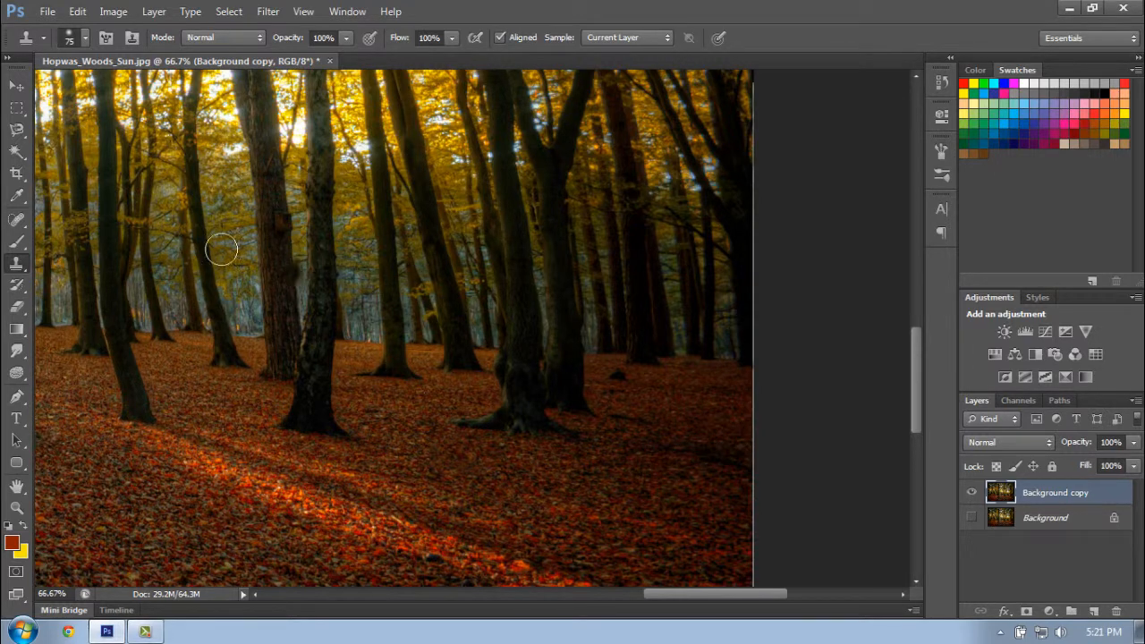
- Fit the whole photo on screen and switch from the Clone Stamp to the Brush tool
right_click(456, 413)
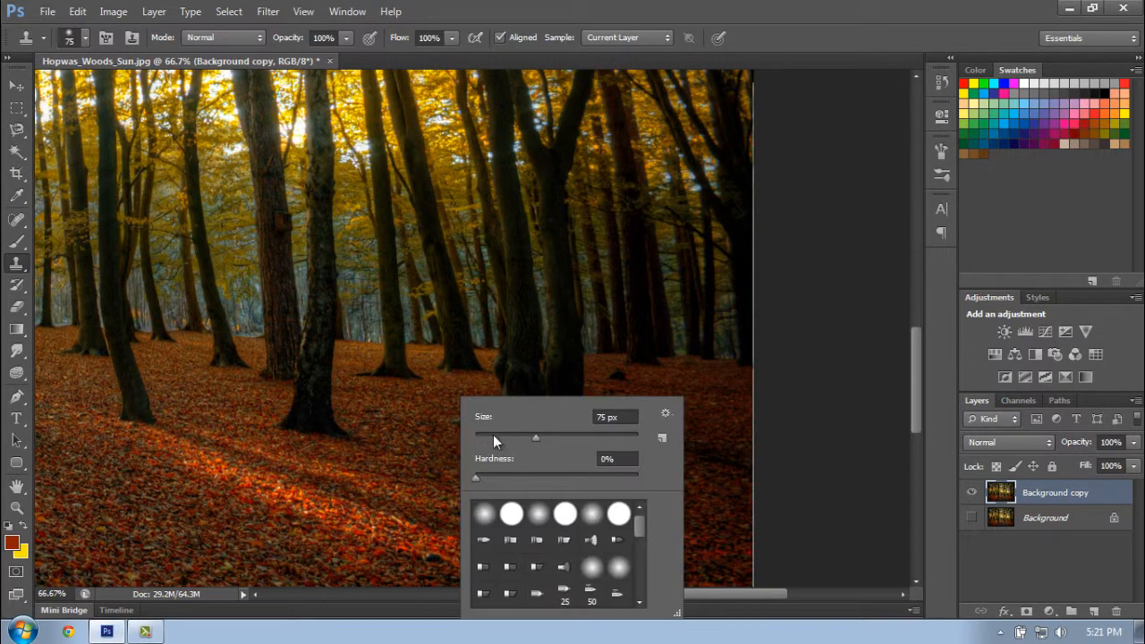
click(732, 386)
click(16, 241)
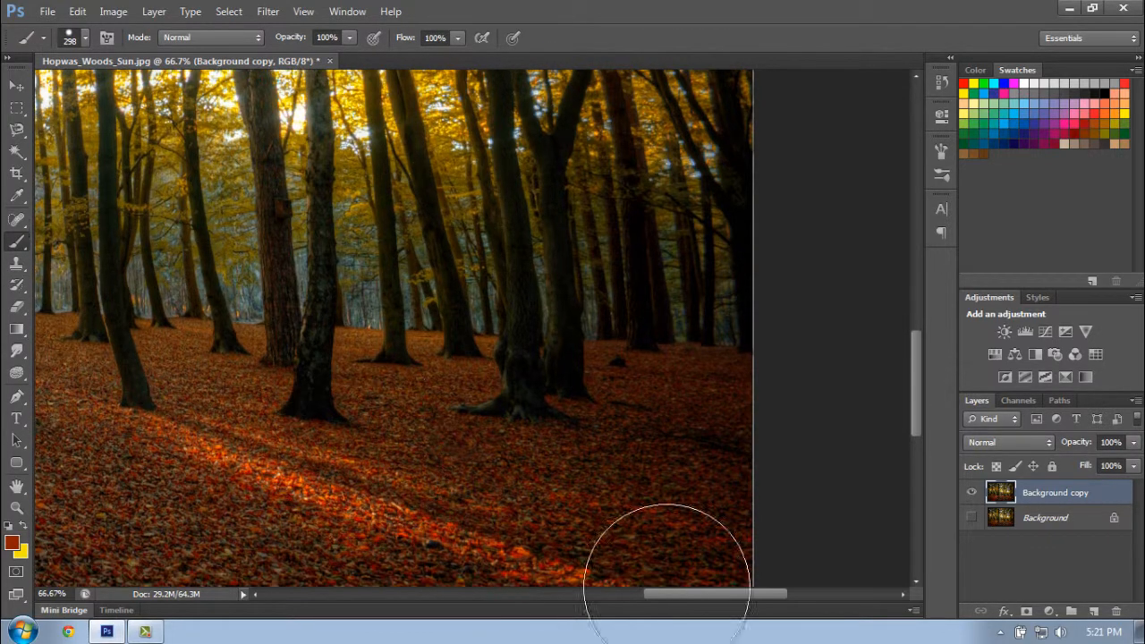
drag(677, 592, 502, 593)
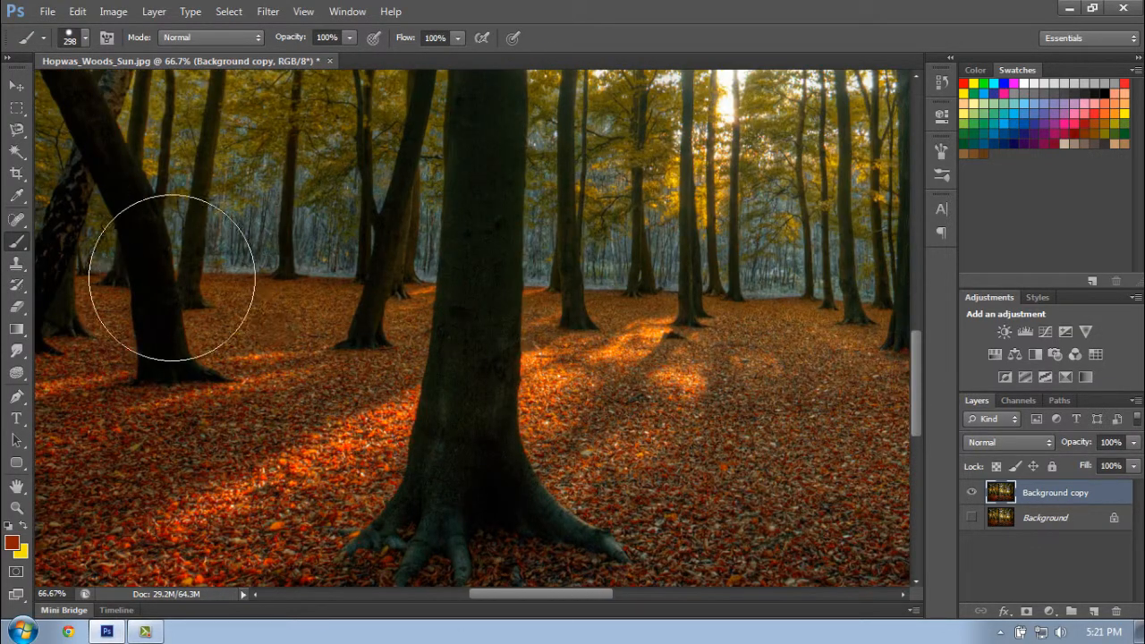
click(17, 507)
right_click(343, 355)
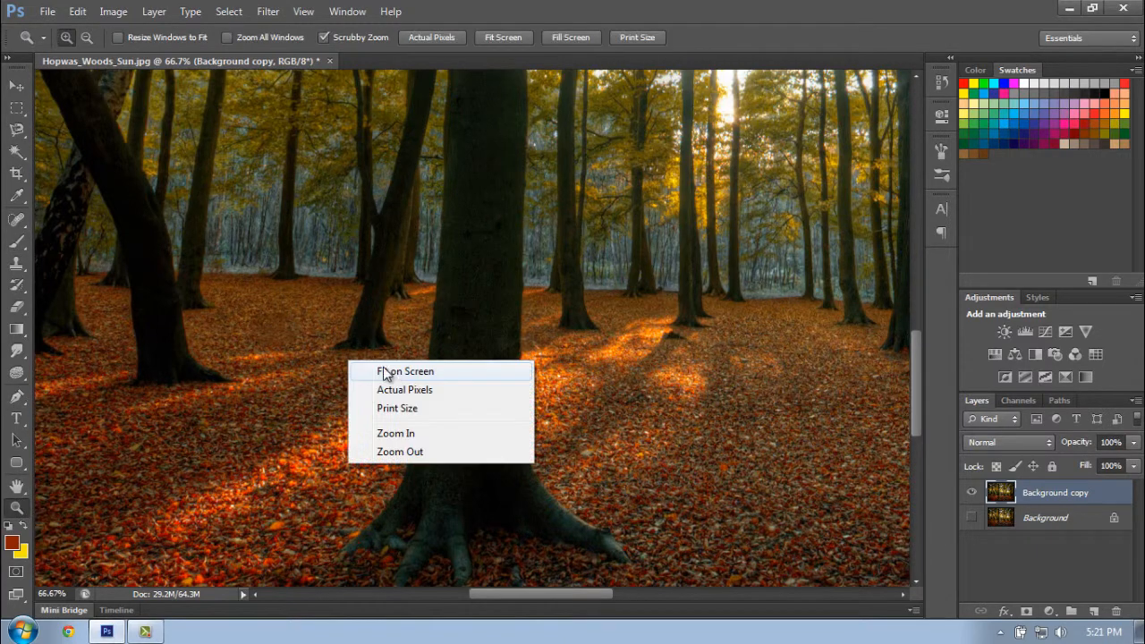
click(391, 370)
click(16, 242)
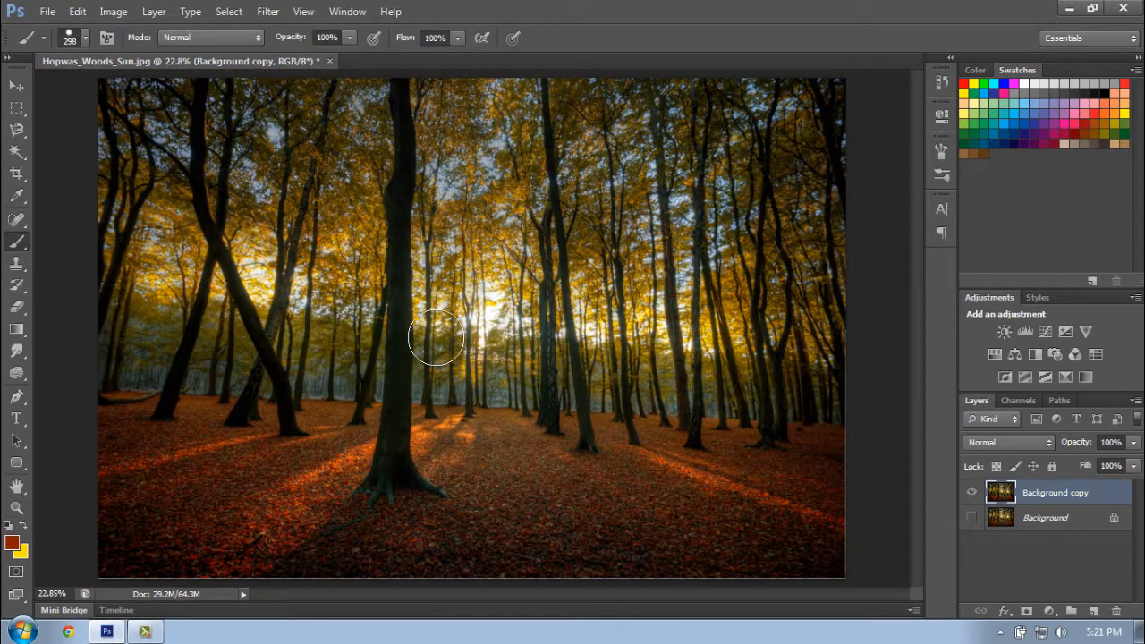
- Browse the brush presets and set the brush to 200 px with 0% hardness
click(85, 38)
right_click(465, 281)
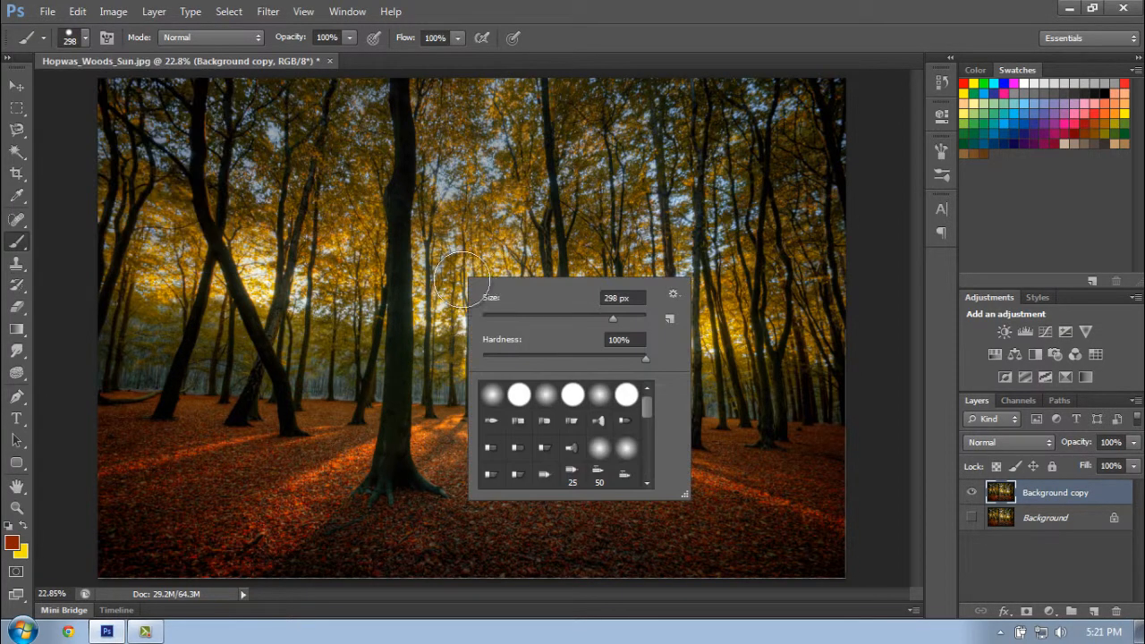
mouse_move(645, 399)
mouse_down()
mouse_move(654, 462)
mouse_move(653, 412)
mouse_up()
scroll(641, 438, down, 4)
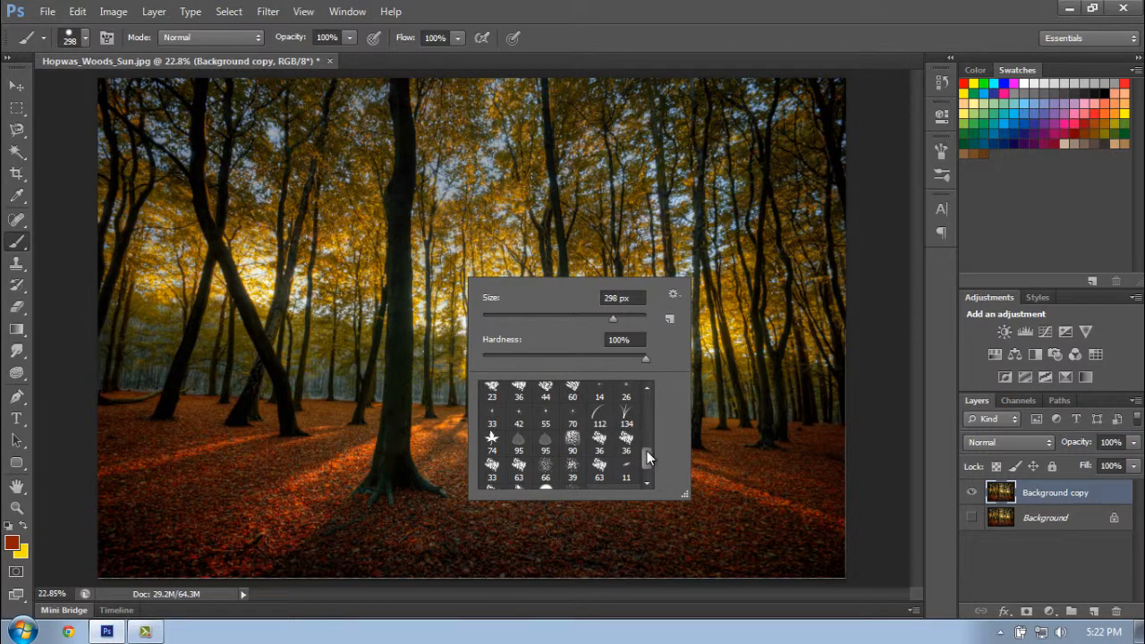
drag(647, 458, 647, 395)
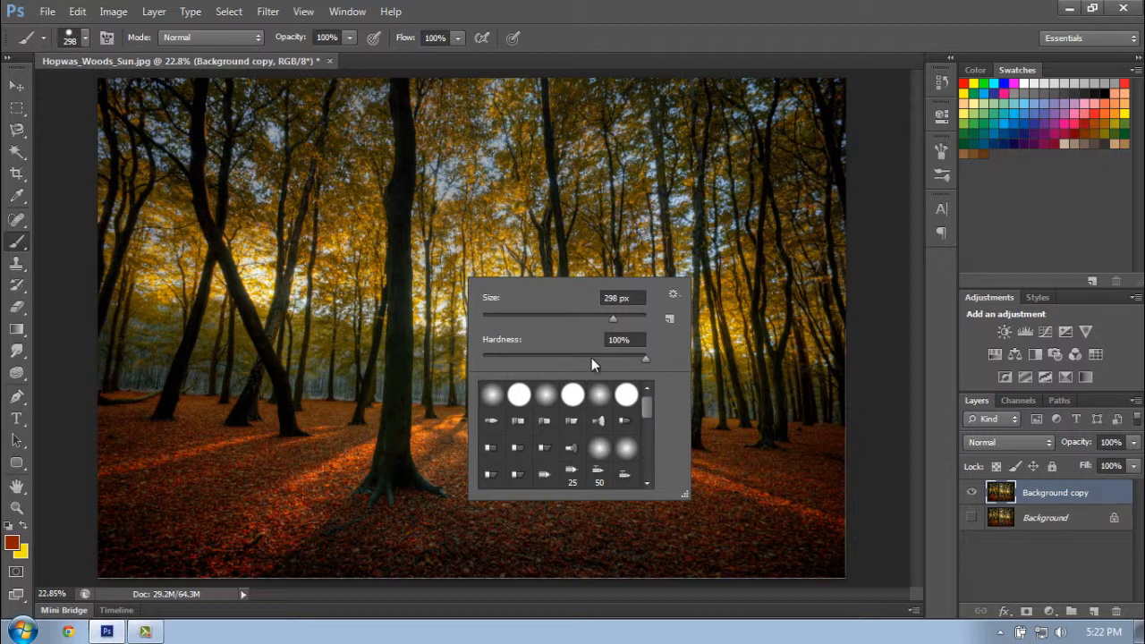
drag(499, 354, 447, 356)
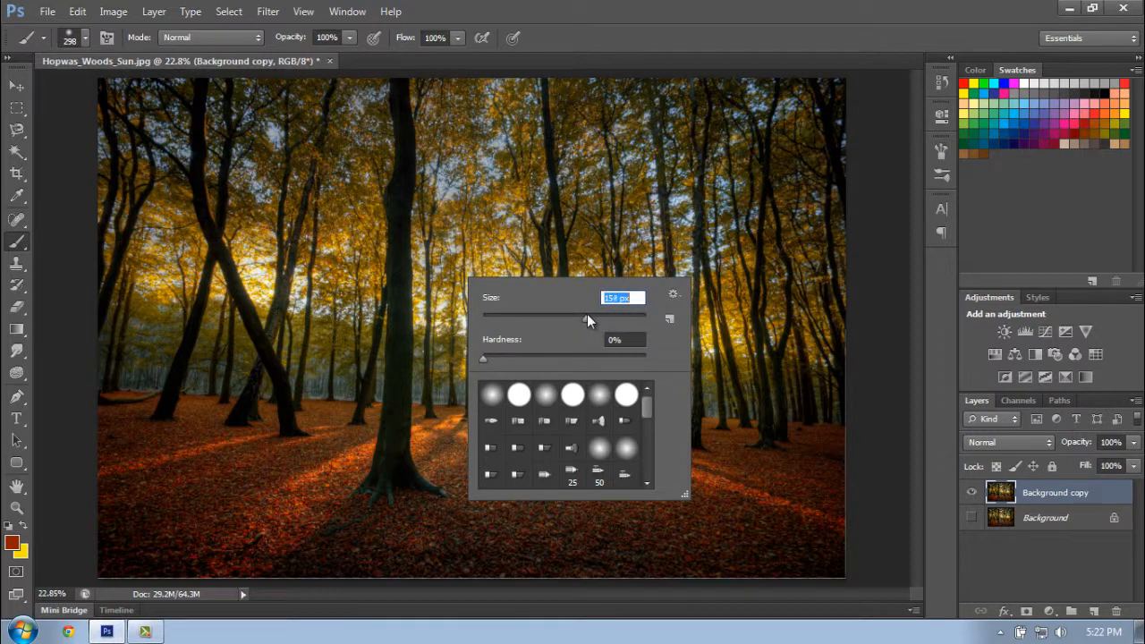
text(200)
key(Return)
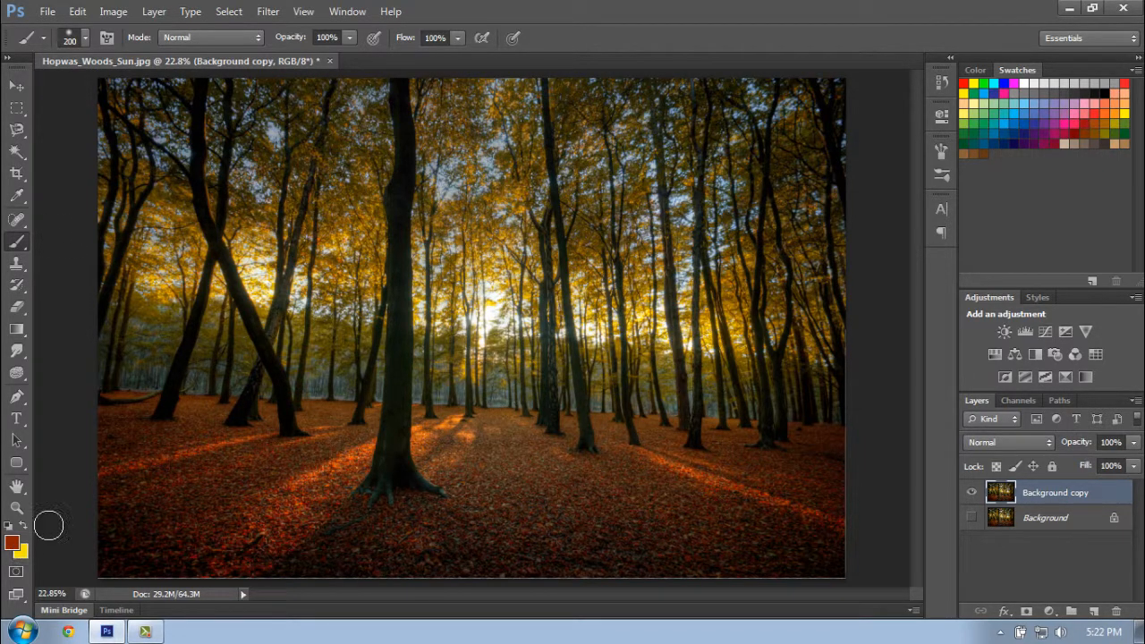
- Swap the colors to make yellow the foreground and paint two soft strokes on the ground, one on each side of the large tree
key(x)
drag(482, 456, 619, 488)
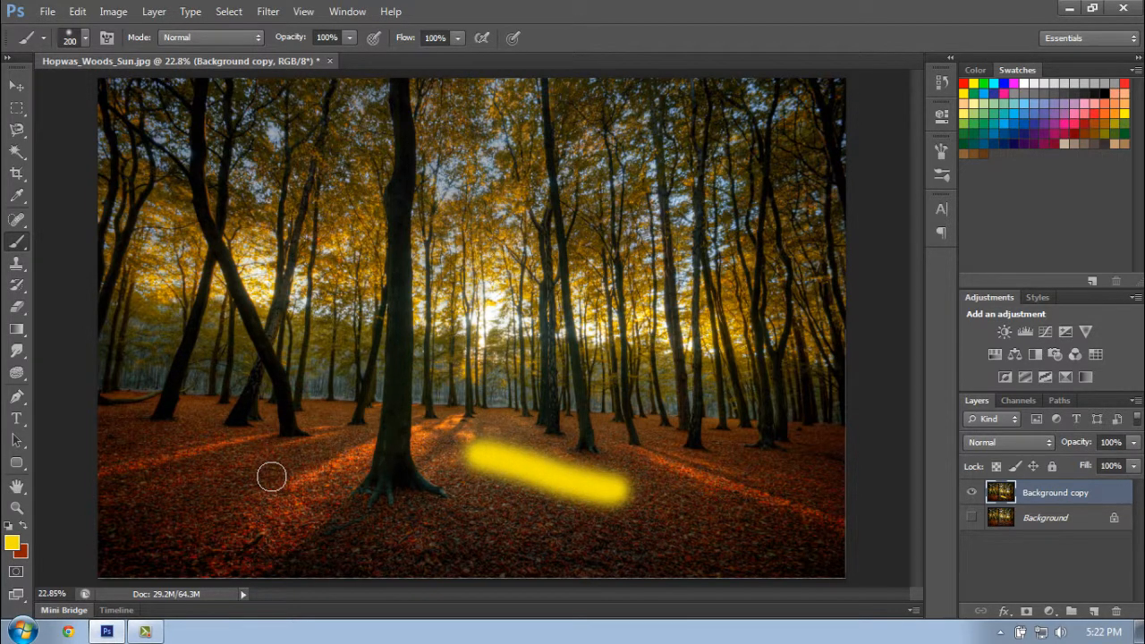
drag(234, 474, 357, 412)
- Choose the 134 px grass brush and paint a row of grass across the ground below the large tree
click(83, 40)
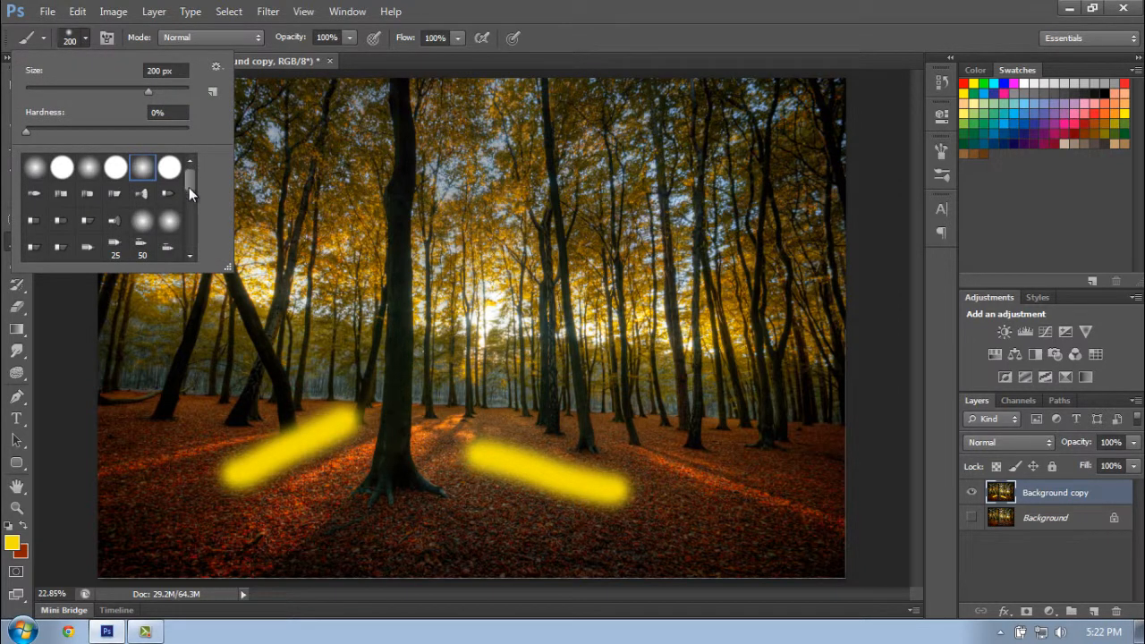
scroll(188, 190, down, 10)
click(169, 168)
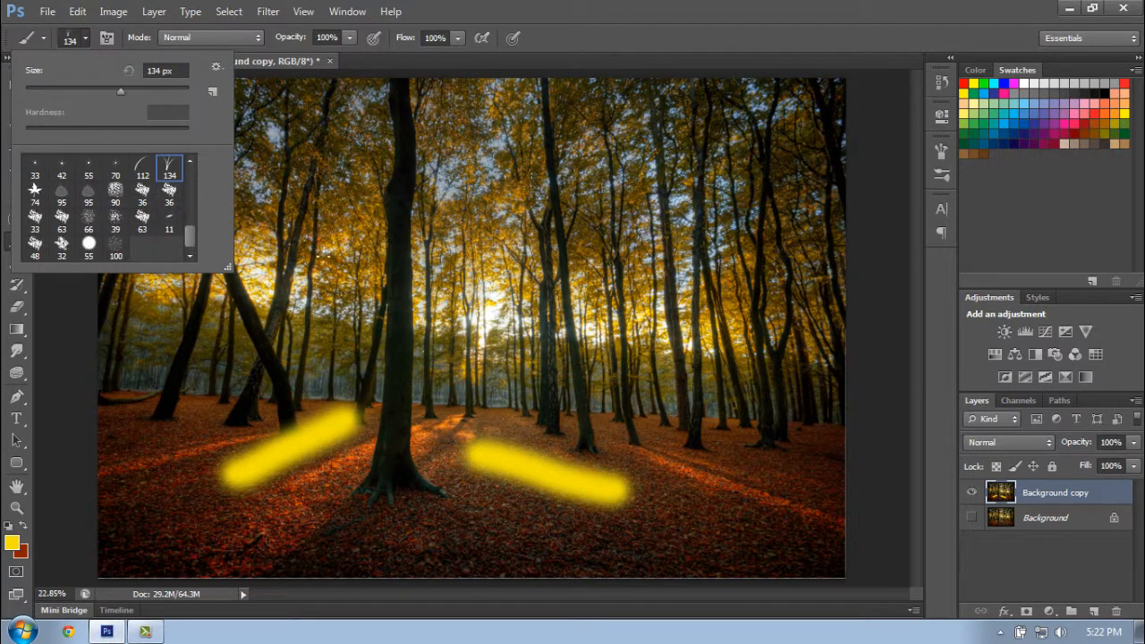
drag(198, 539, 445, 542)
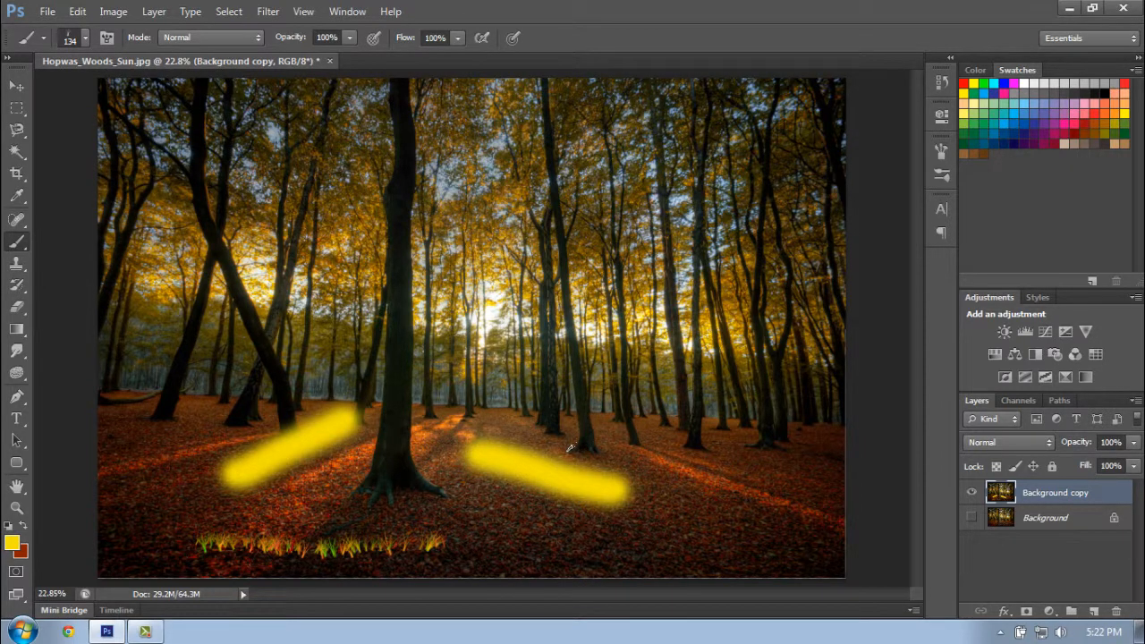
- Undo the grass stroke and both yellow brush strokes
key(ctrl+alt+z)
key(ctrl+alt+z)
key(ctrl+alt+z)
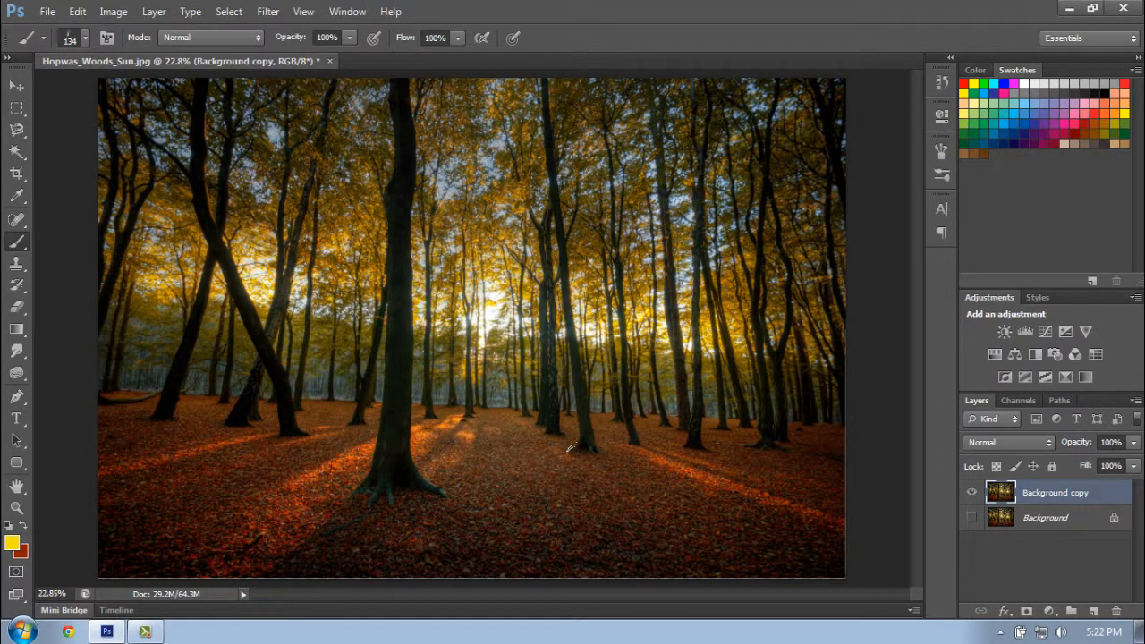
- Zoom the photo to 25% and activate the History Brush tool
click(16, 285)
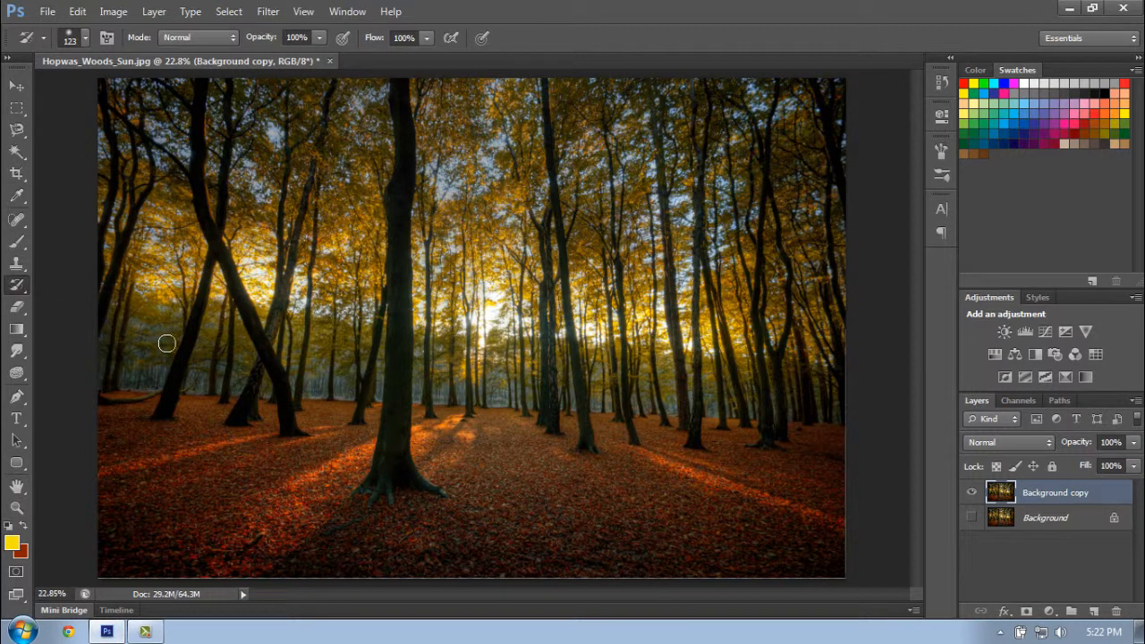
click(16, 507)
click(788, 497)
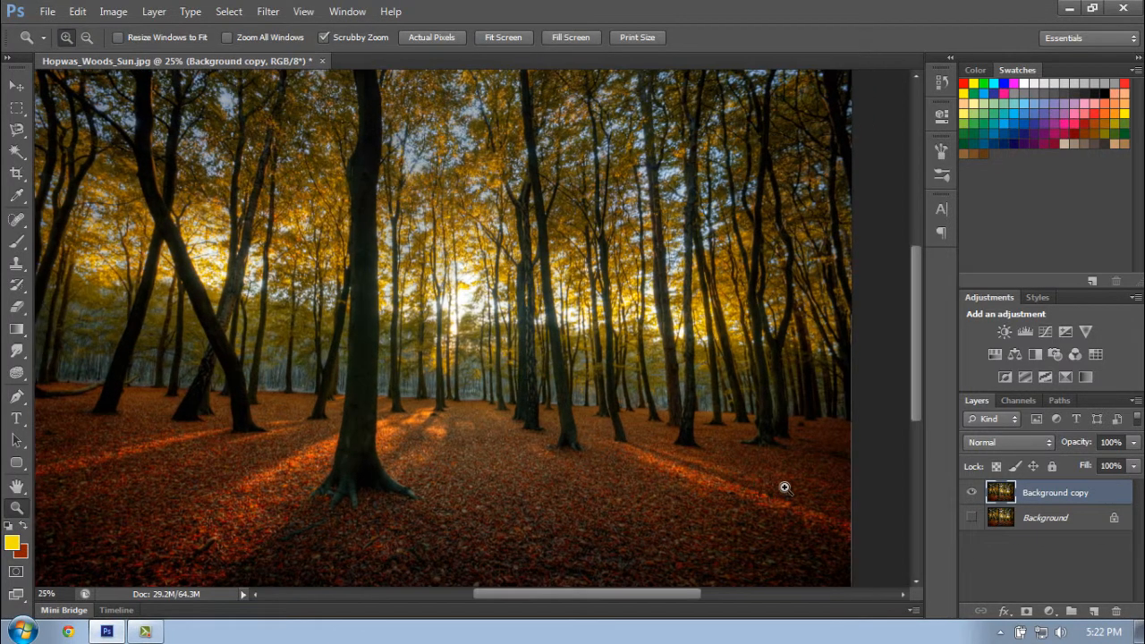
click(16, 285)
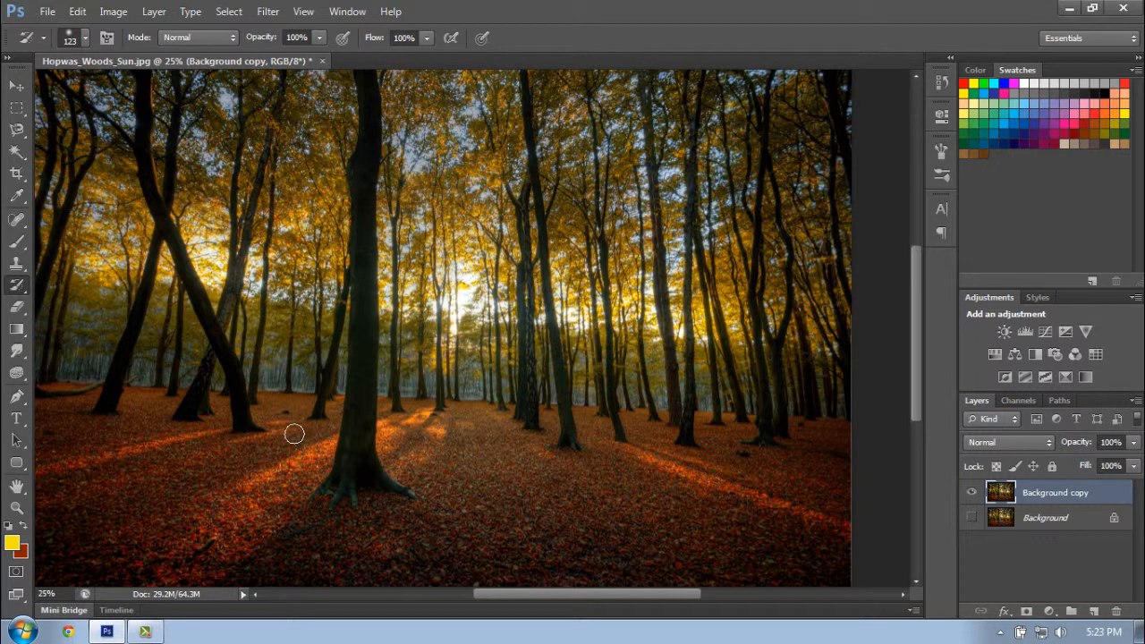
- Erase a hard-edged strip across the ground below the large tree's roots with the 119 px Eraser
click(15, 309)
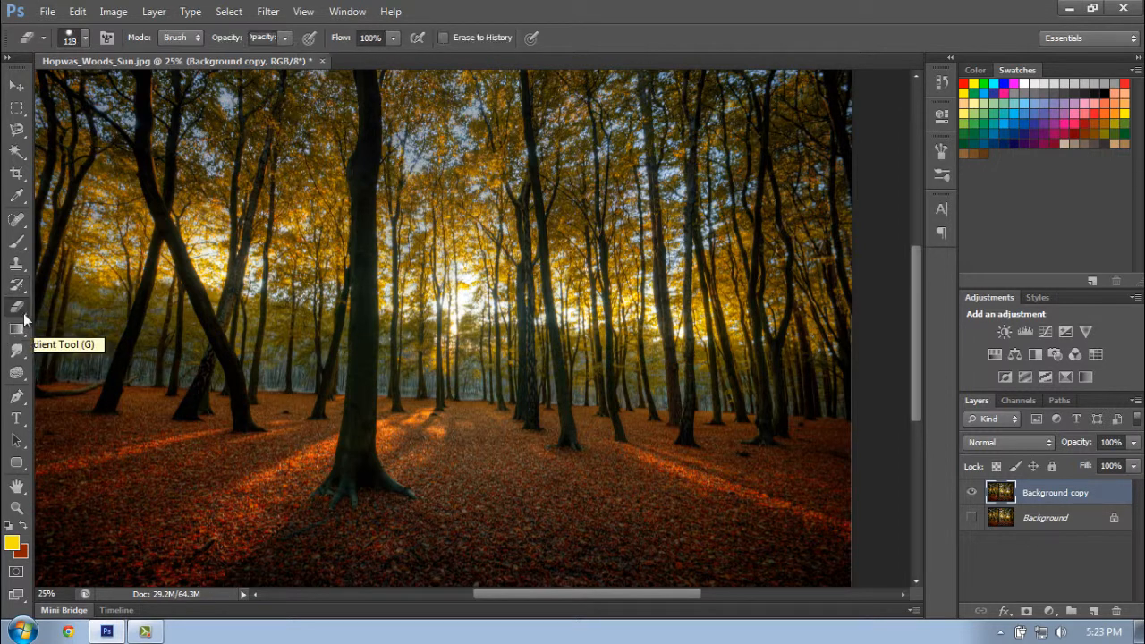
mouse_move(518, 600)
mouse_down()
mouse_move(488, 595)
mouse_move(512, 595)
mouse_up()
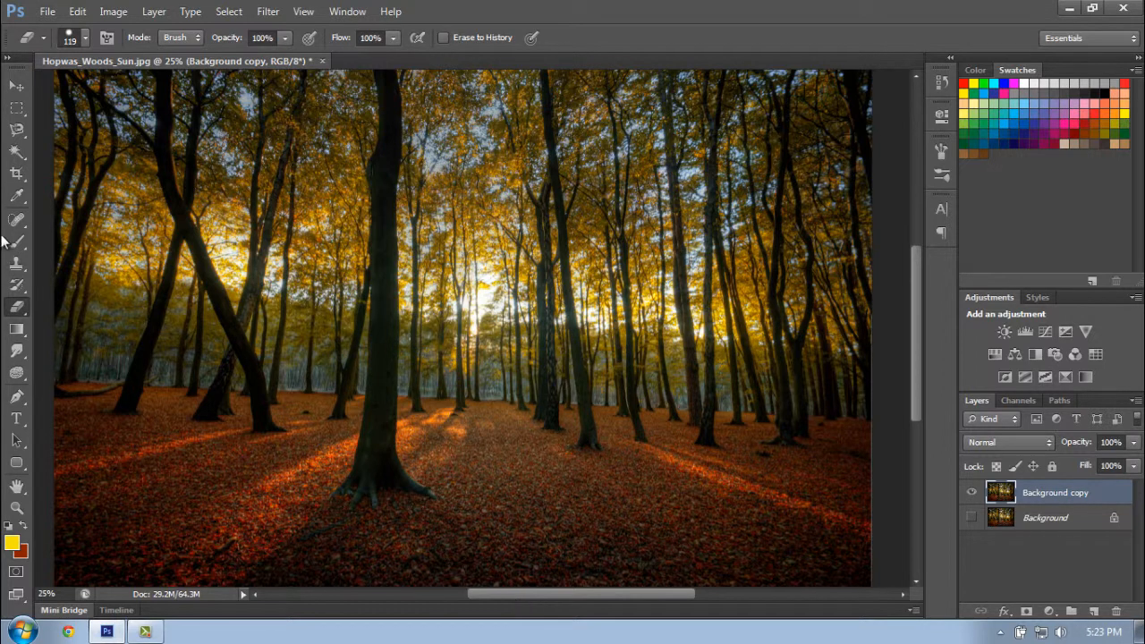
drag(225, 507, 411, 517)
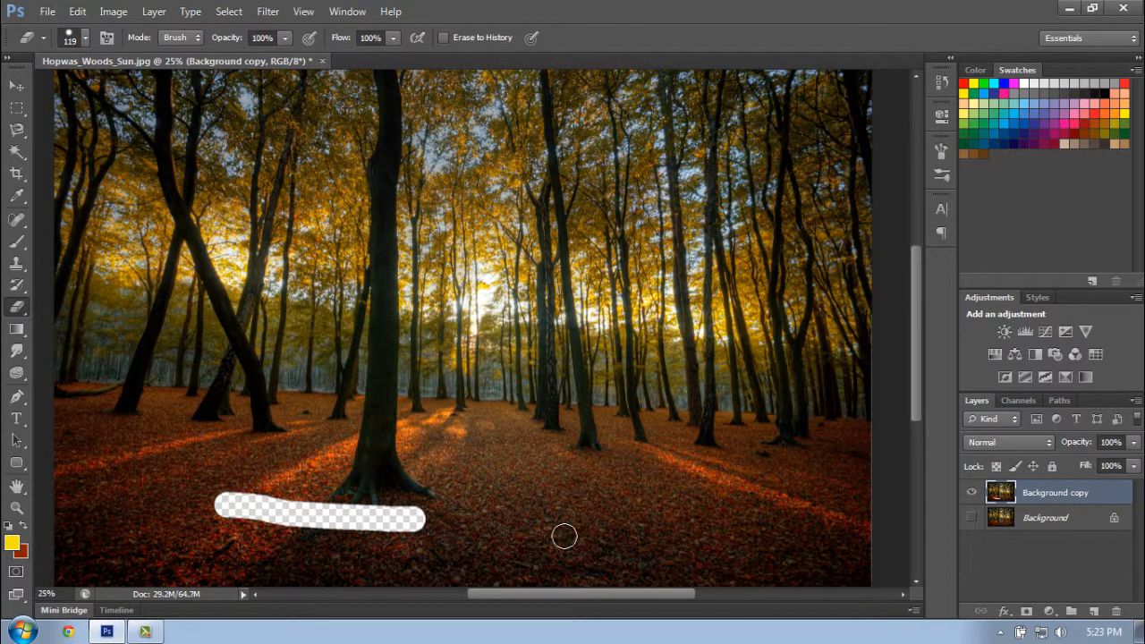
- Erase a soft-edged strip beside the large tree's base with a 0% hardness brush, and undo both eraser strokes
right_click(456, 335)
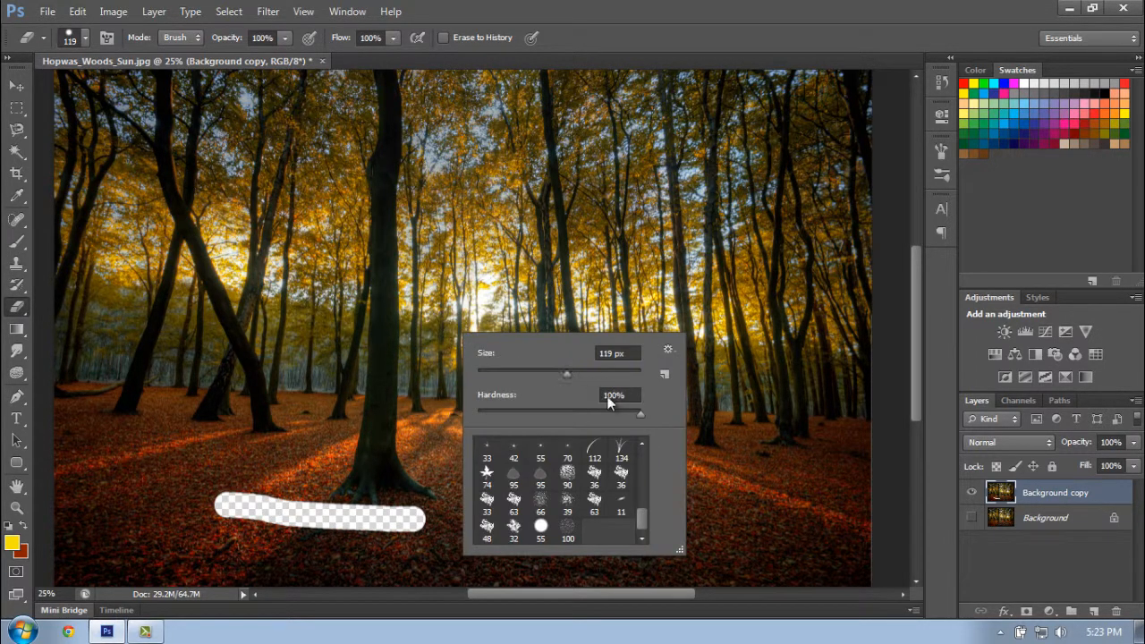
drag(644, 509, 640, 457)
click(594, 449)
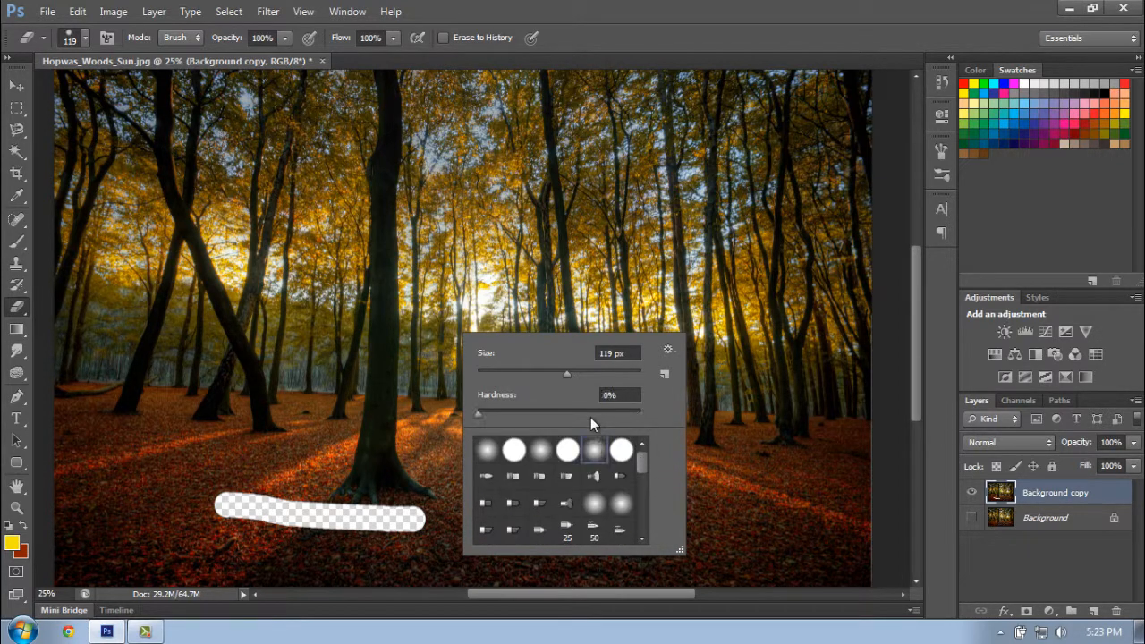
click(251, 442)
drag(250, 441, 359, 458)
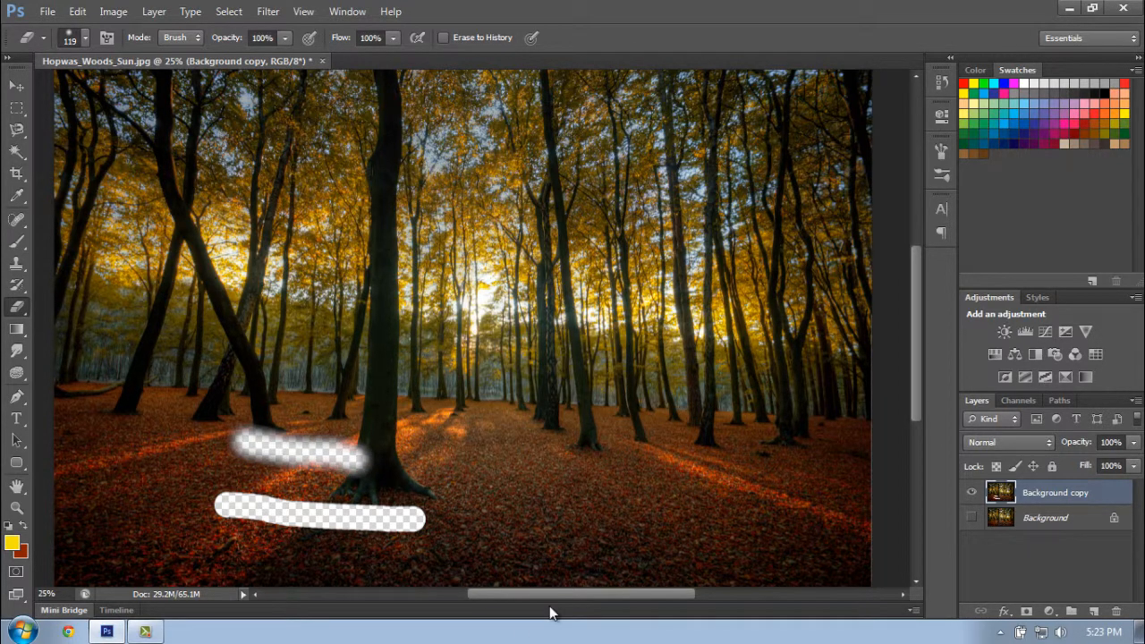
key(ctrl+alt+z)
key(ctrl+alt+z)
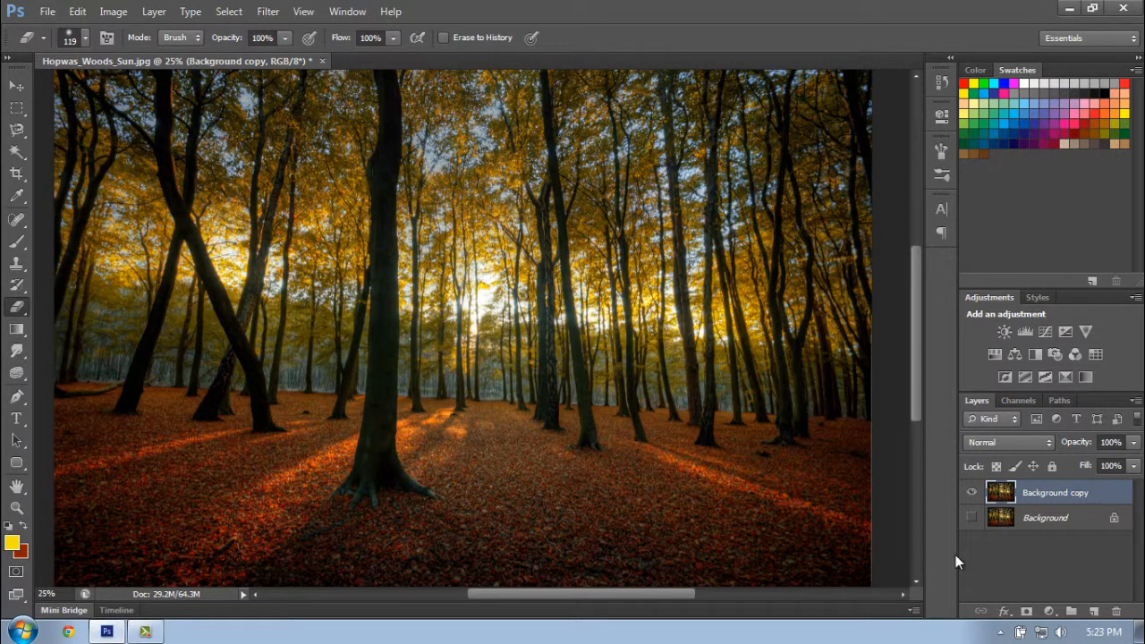
- Switch to the Paint Bucket, add a new layer above Background copy, and set the foreground color to bright orange
drag(24, 336, 94, 343)
click(1096, 610)
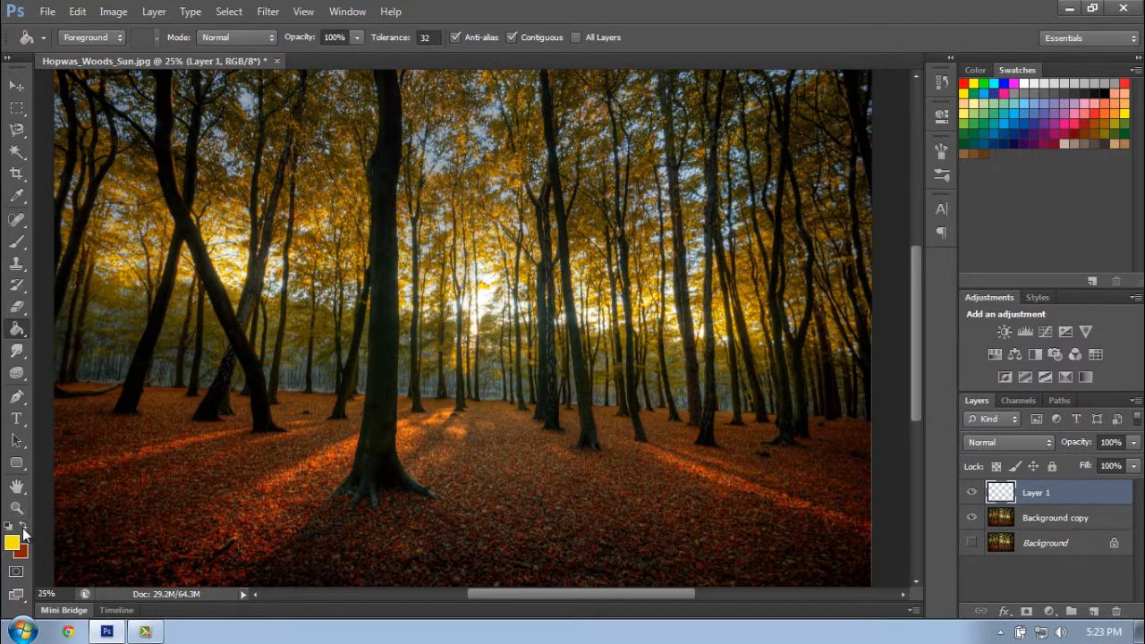
click(23, 526)
click(12, 541)
click(503, 279)
drag(504, 279, 501, 260)
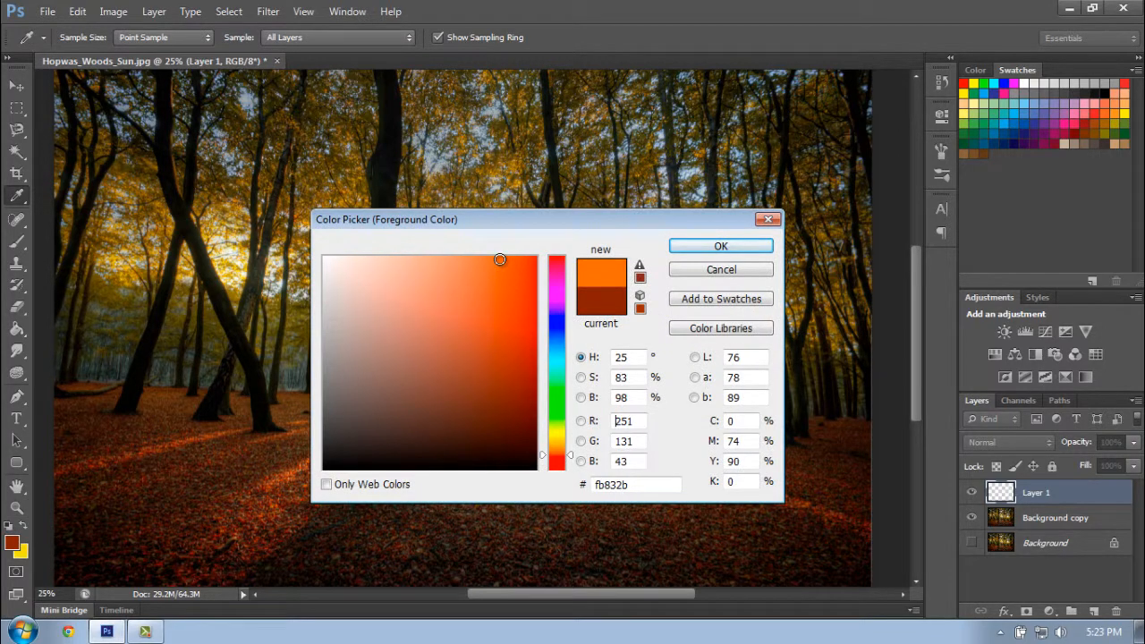
click(718, 246)
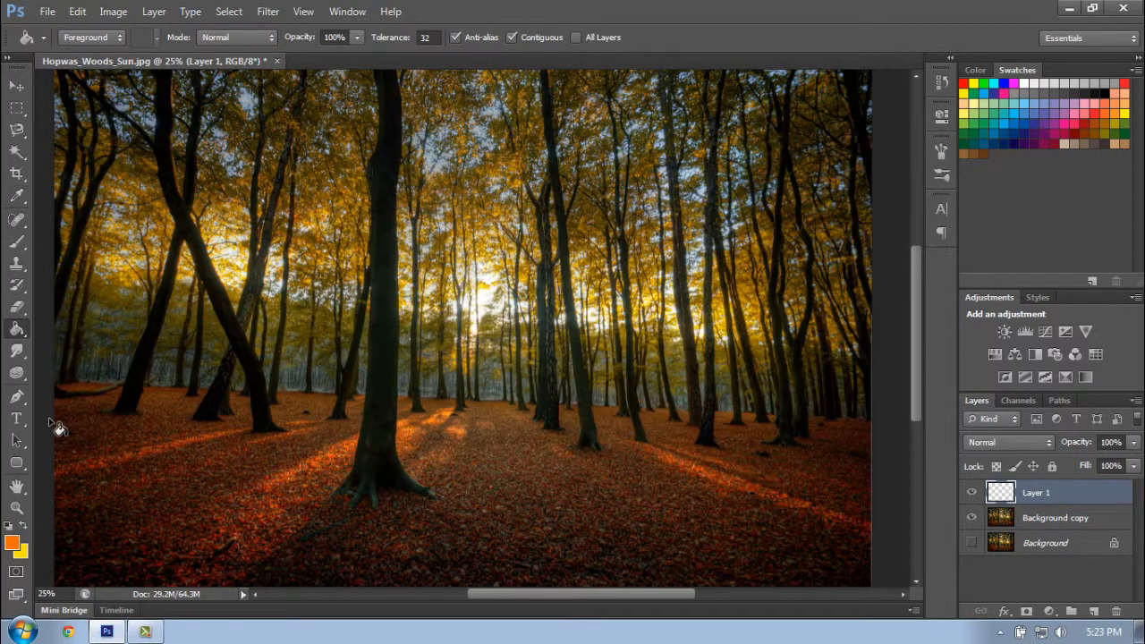
- Fill the entire new layer with the orange foreground color using the Paint Bucket
click(17, 508)
right_click(301, 383)
click(340, 394)
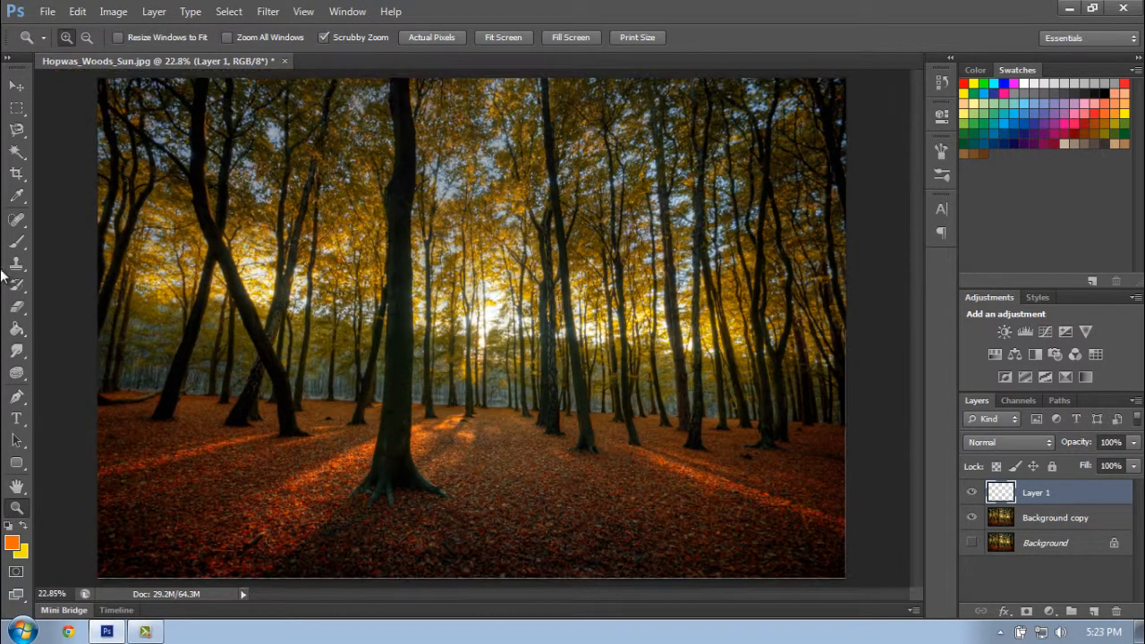
click(17, 329)
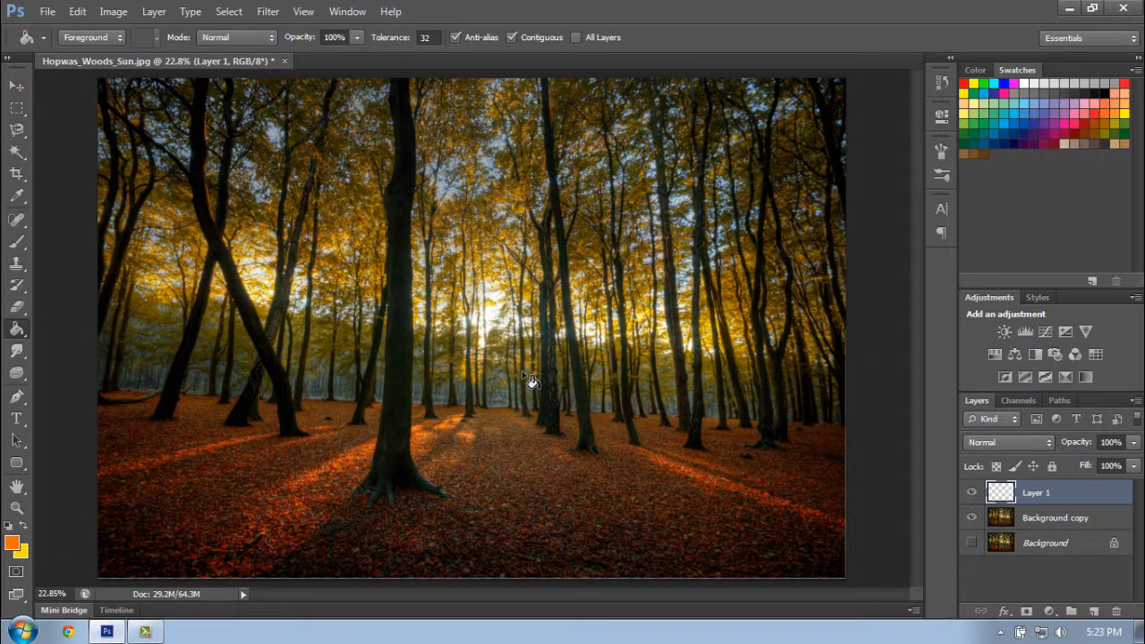
click(771, 512)
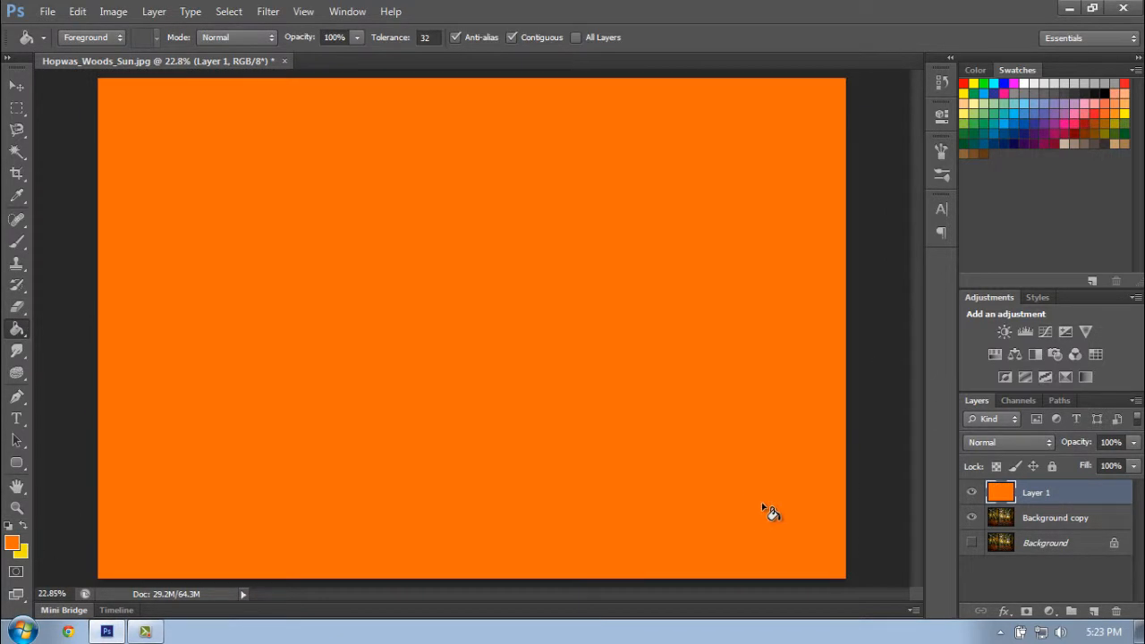
- Set the orange layer's blend mode to Overlay and its opacity to 23%
click(1013, 437)
click(984, 206)
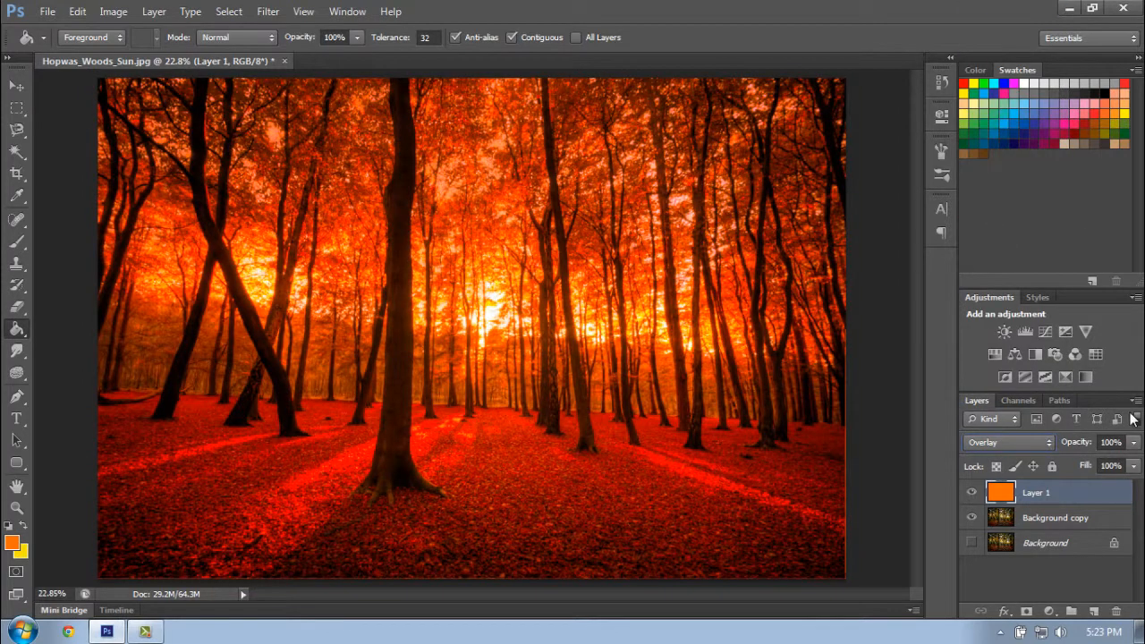
drag(1132, 441, 1067, 461)
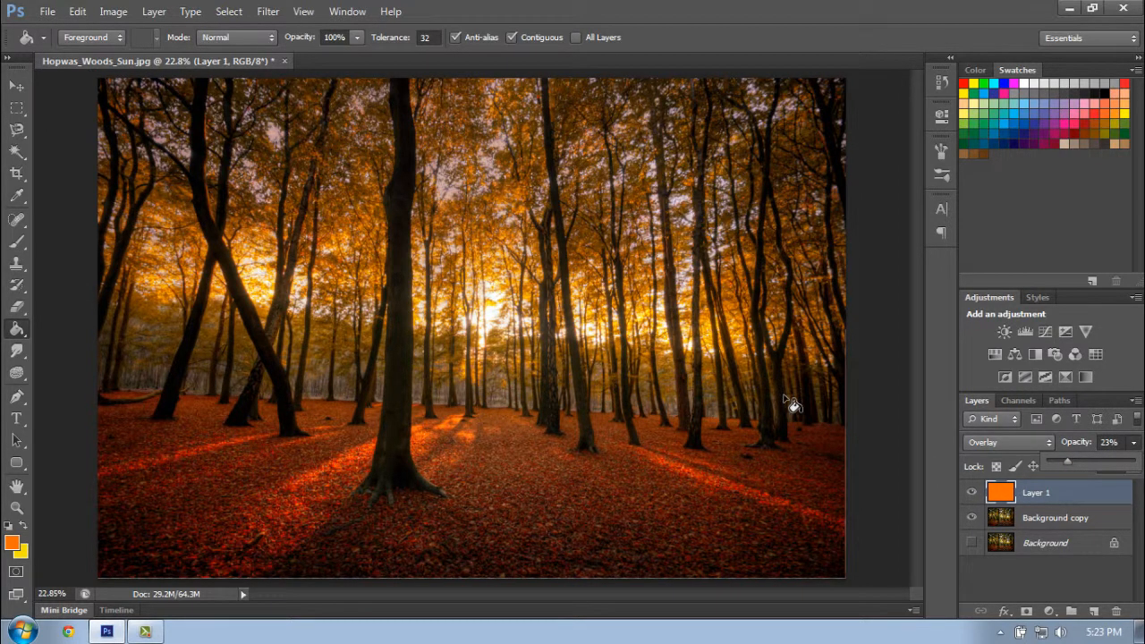
- Hide the orange layer and switch to the Gradient tool
click(970, 493)
right_click(24, 329)
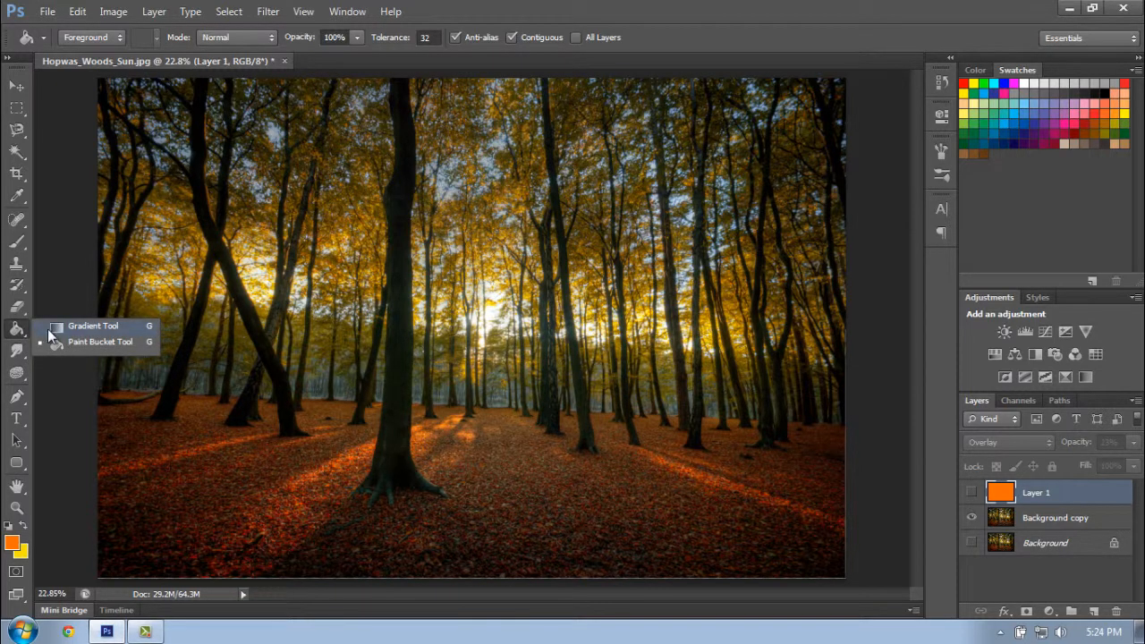
click(48, 327)
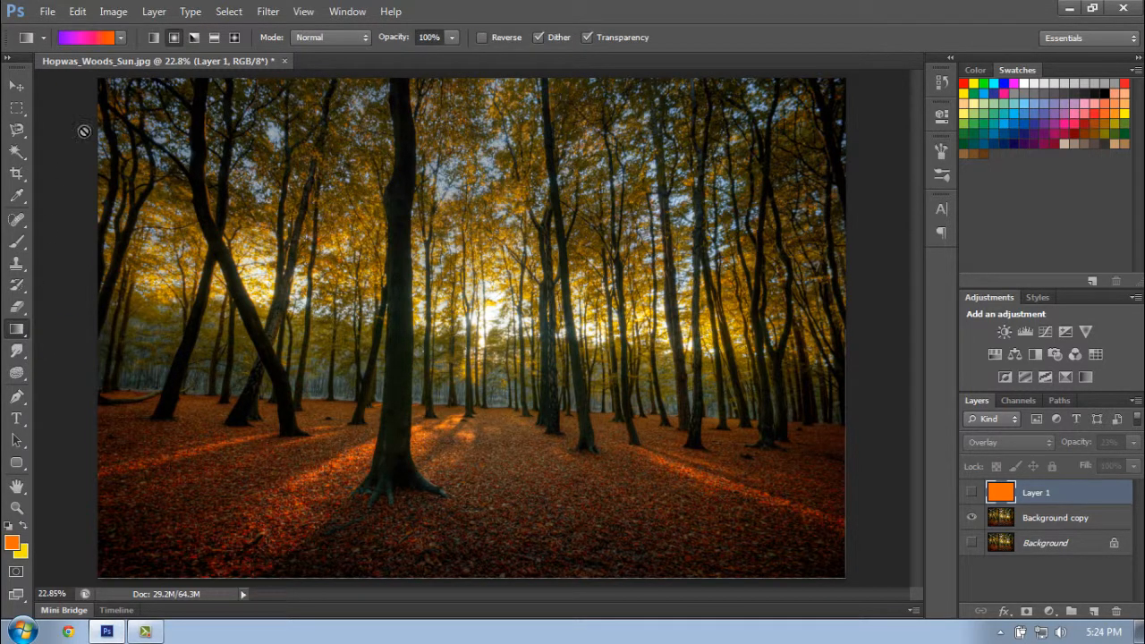
- Choose the Violet, Orange preset as the gradient
click(121, 38)
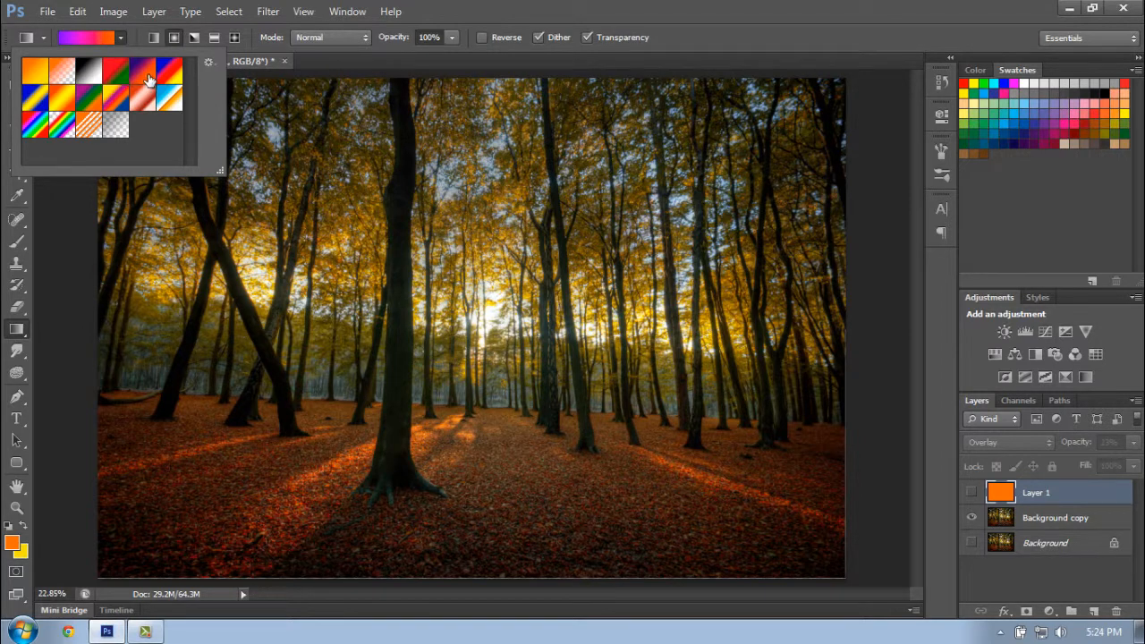
click(142, 72)
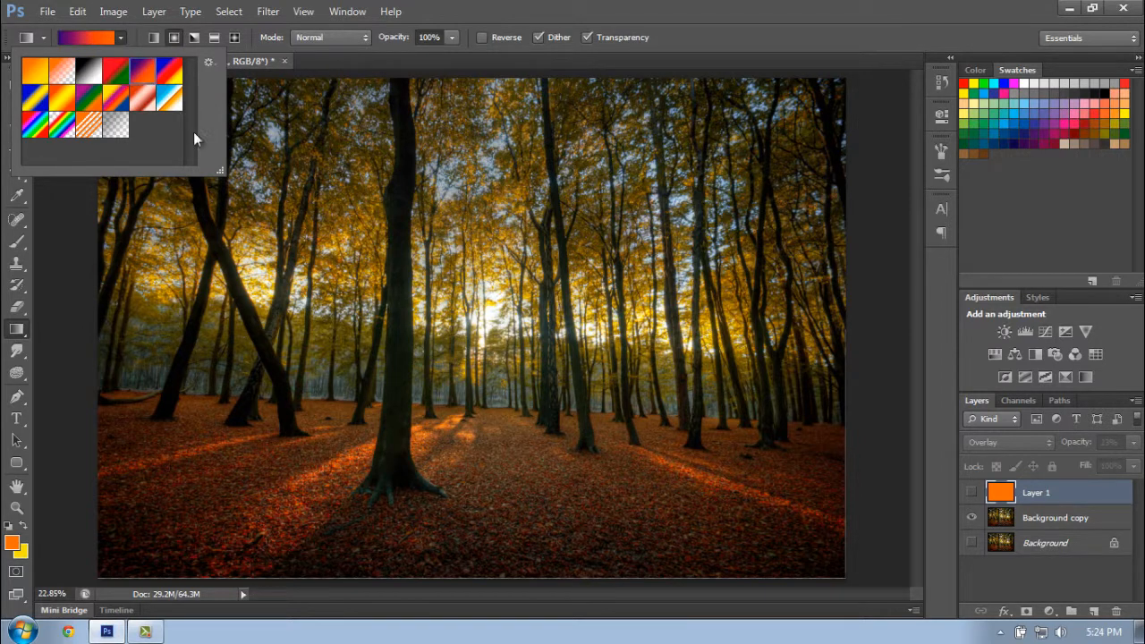
double_click(145, 71)
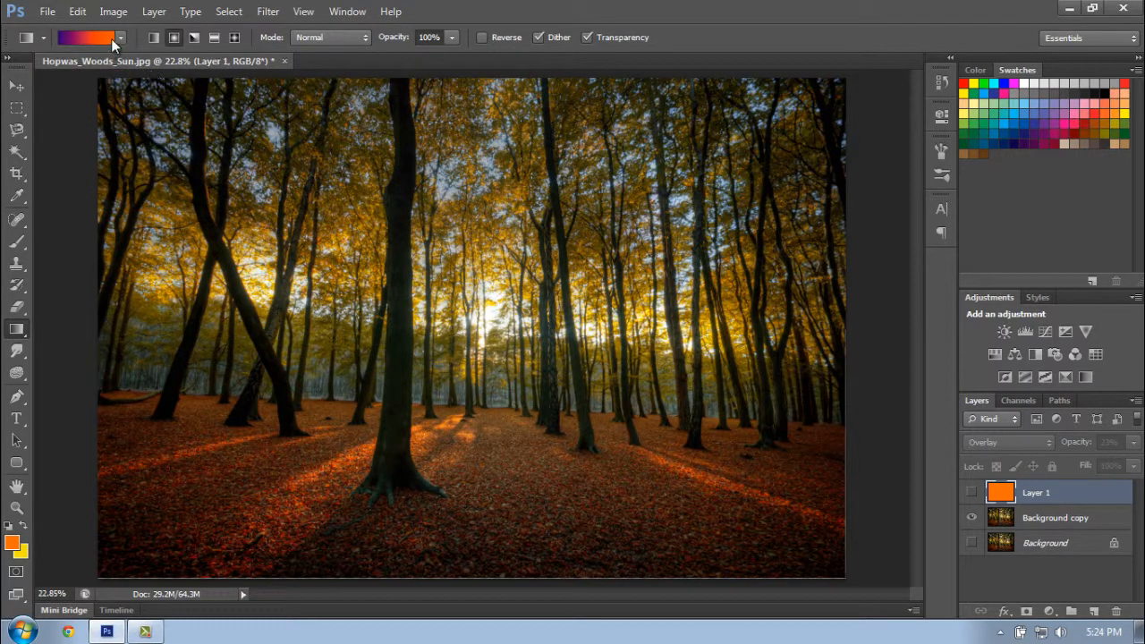
click(120, 39)
double_click(138, 74)
- Examine the Violet, Orange gradient's color stops and settings in the Gradient Editor, leaving them as they are
click(98, 40)
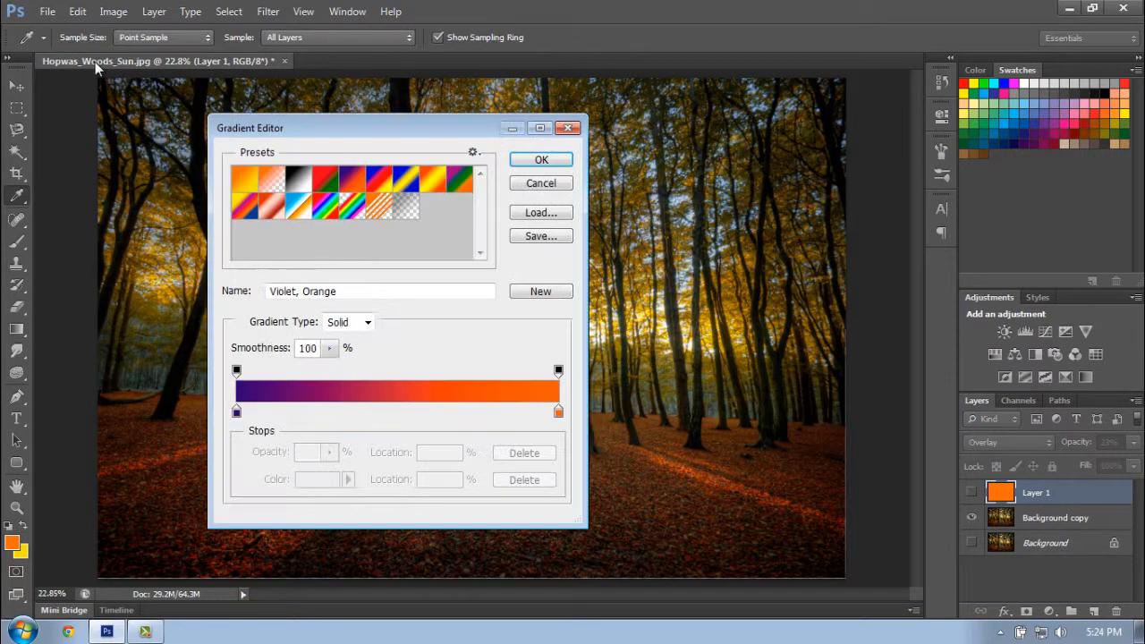
click(563, 129)
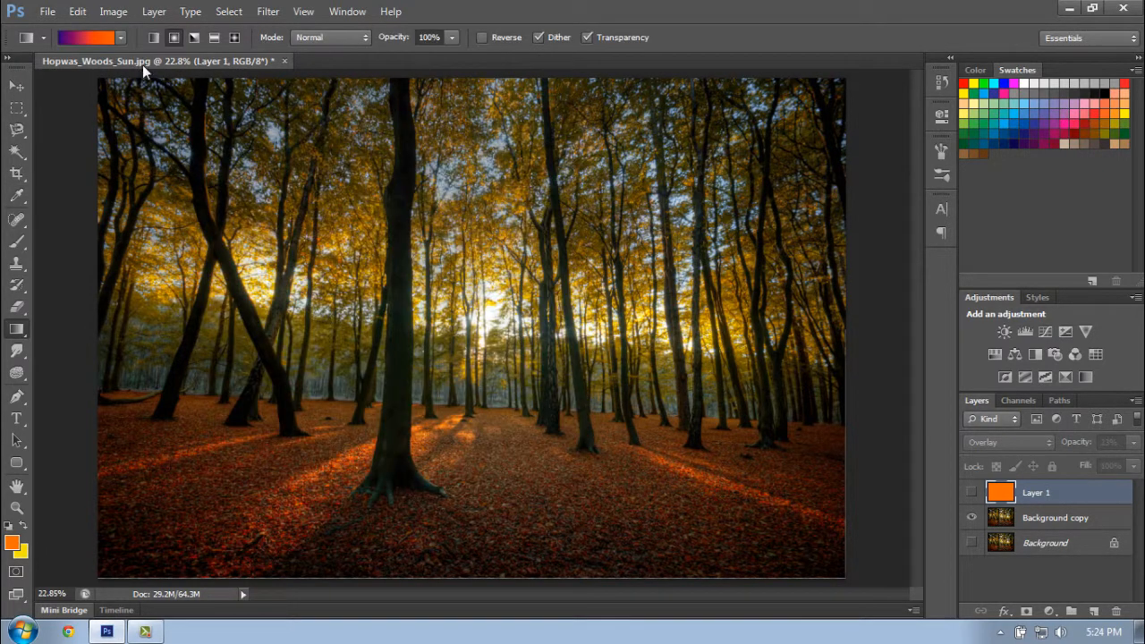
click(88, 39)
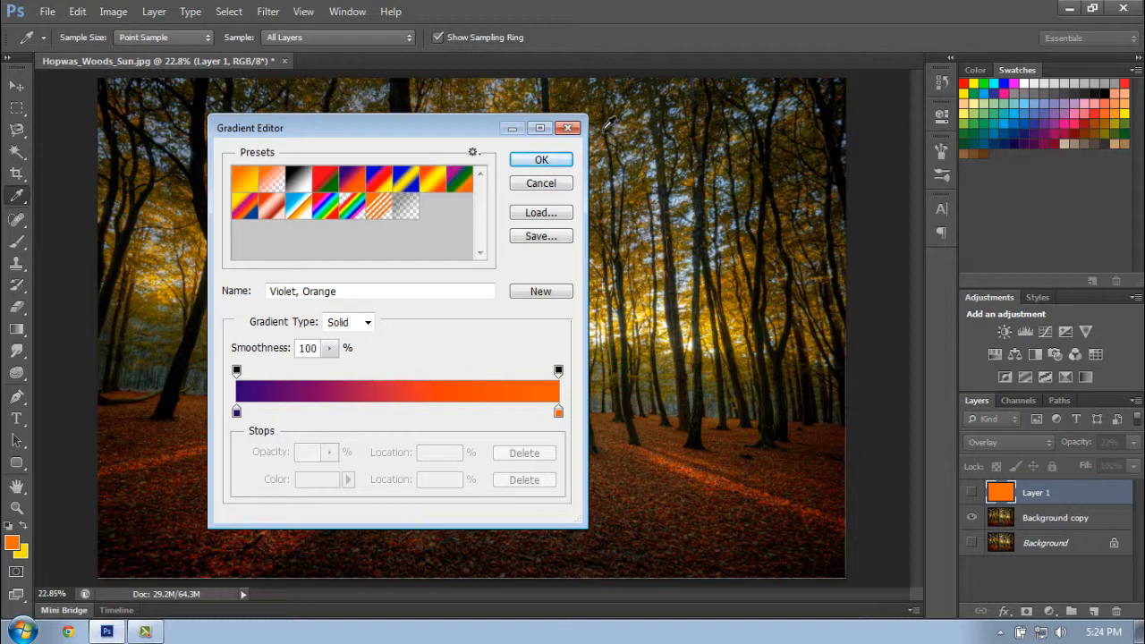
click(567, 128)
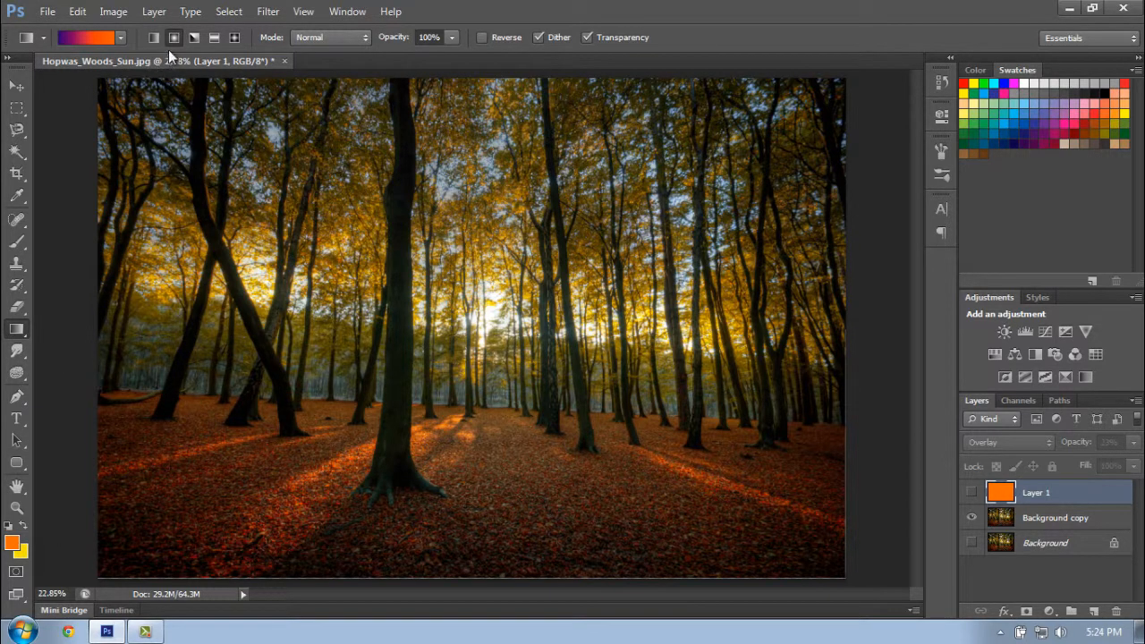
- Add a new layer above Background copy and fill it with a radial violet-to-orange gradient running from the photo's lower-left to its upper-right
click(1042, 517)
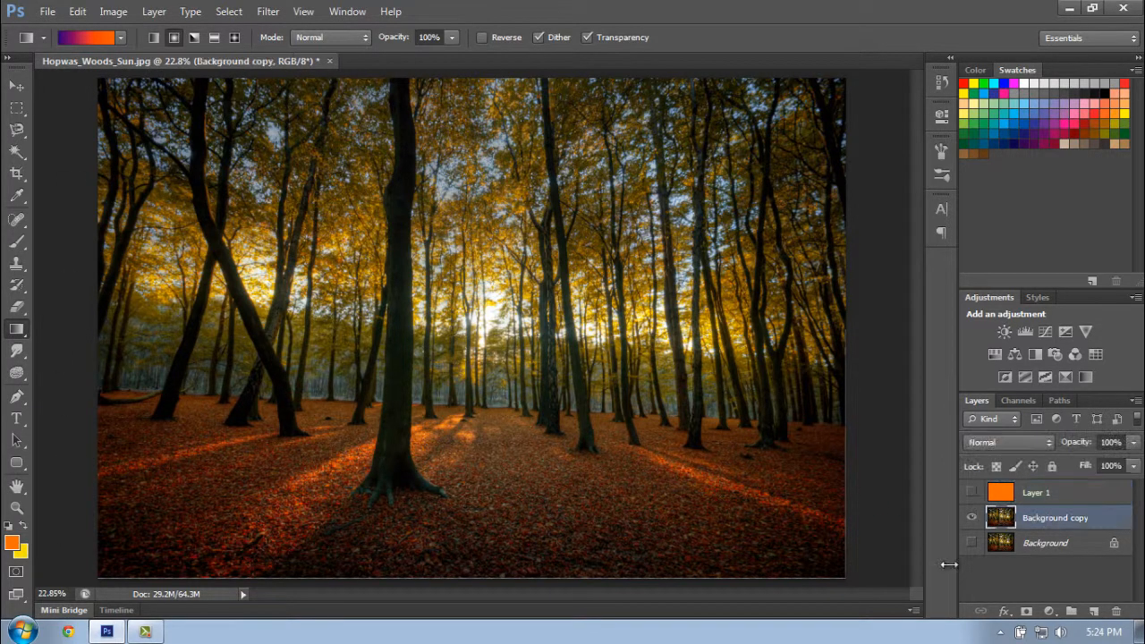
click(1093, 611)
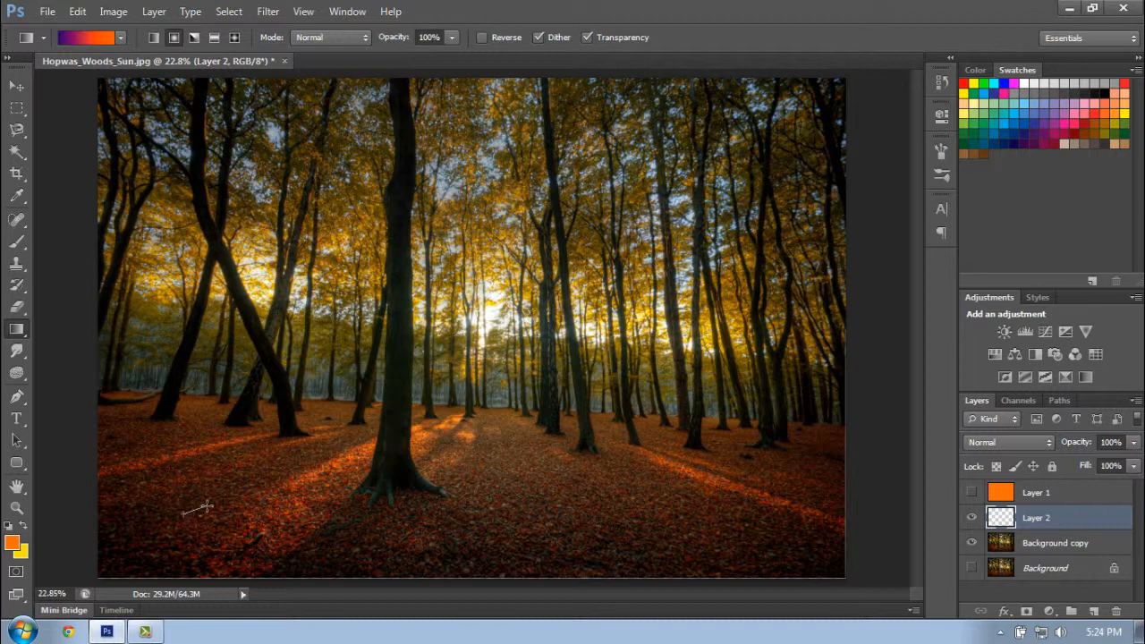
drag(206, 506, 226, 493)
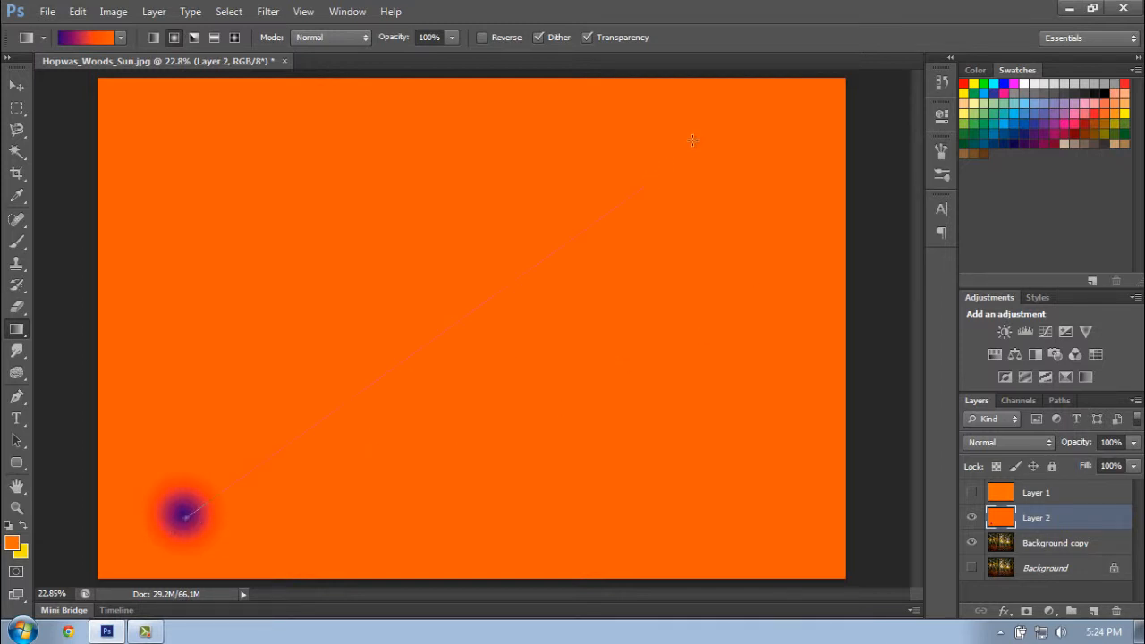
drag(709, 128, 709, 128)
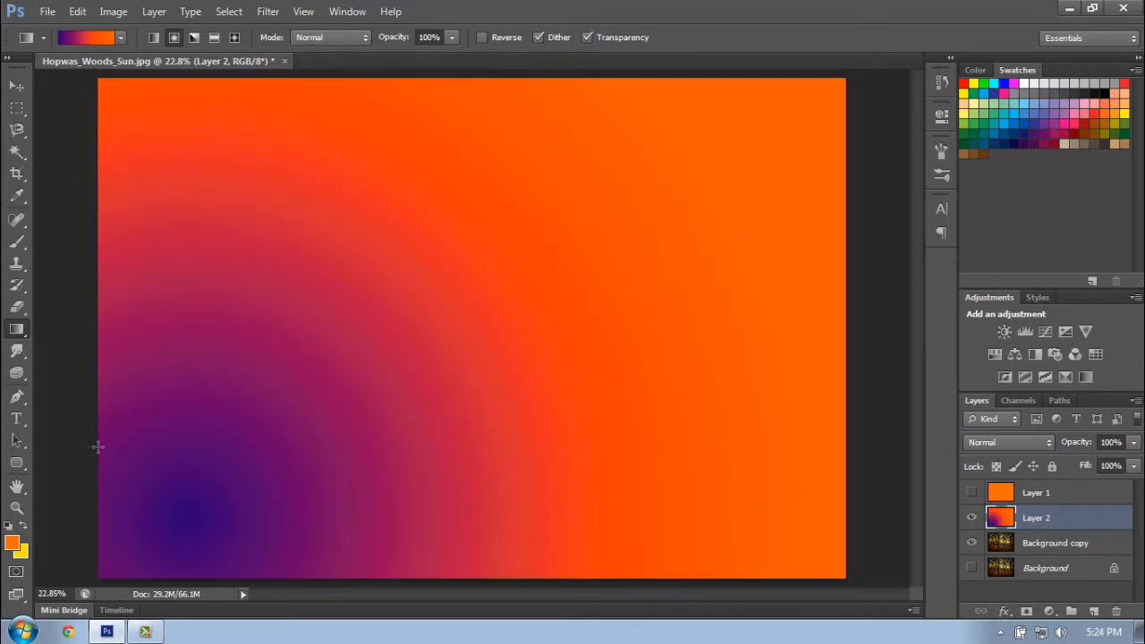
- Set the gradient layer's blend mode to Overlay and its opacity to 47%, comparing the photo with the layer hidden and shown
click(1014, 442)
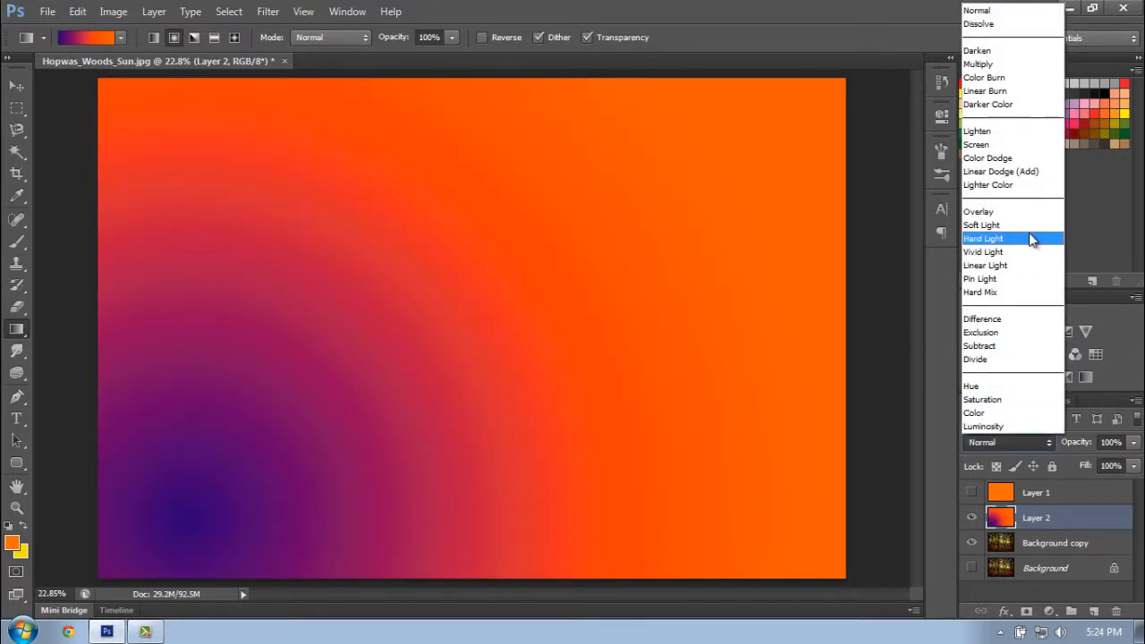
click(1009, 215)
click(1132, 443)
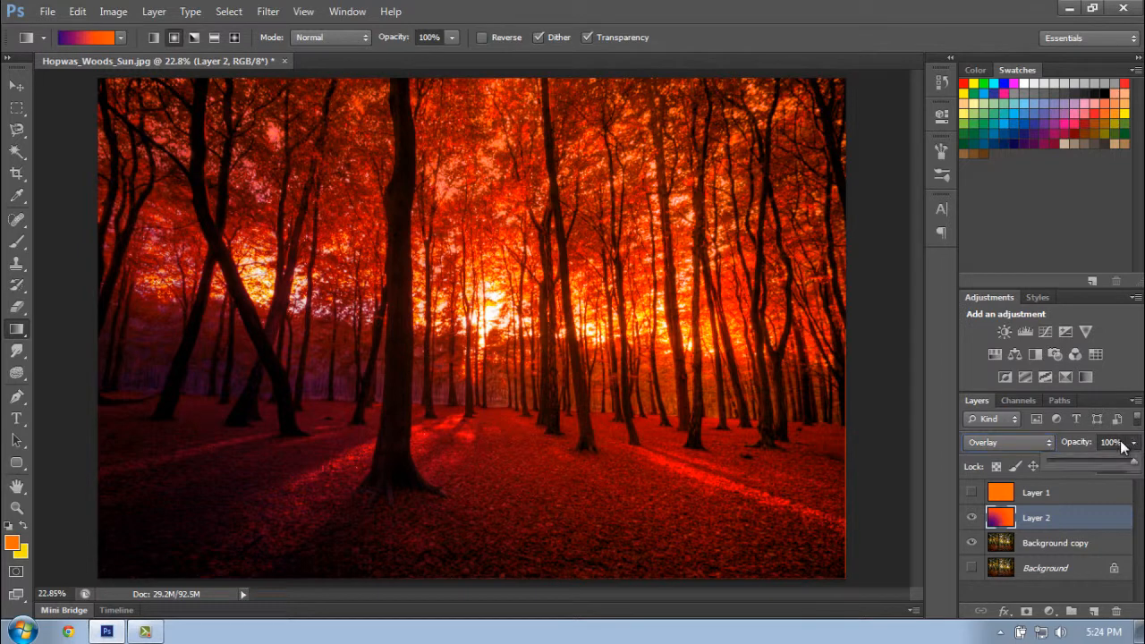
drag(1074, 456, 1068, 458)
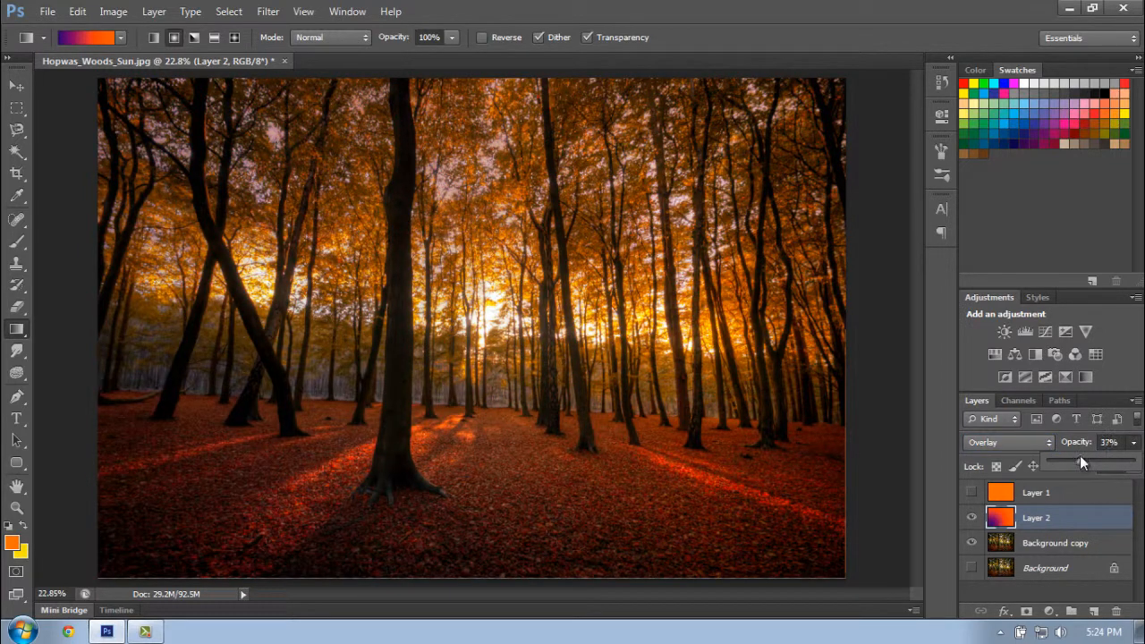
drag(1086, 456, 1090, 456)
click(972, 516)
click(973, 515)
click(973, 516)
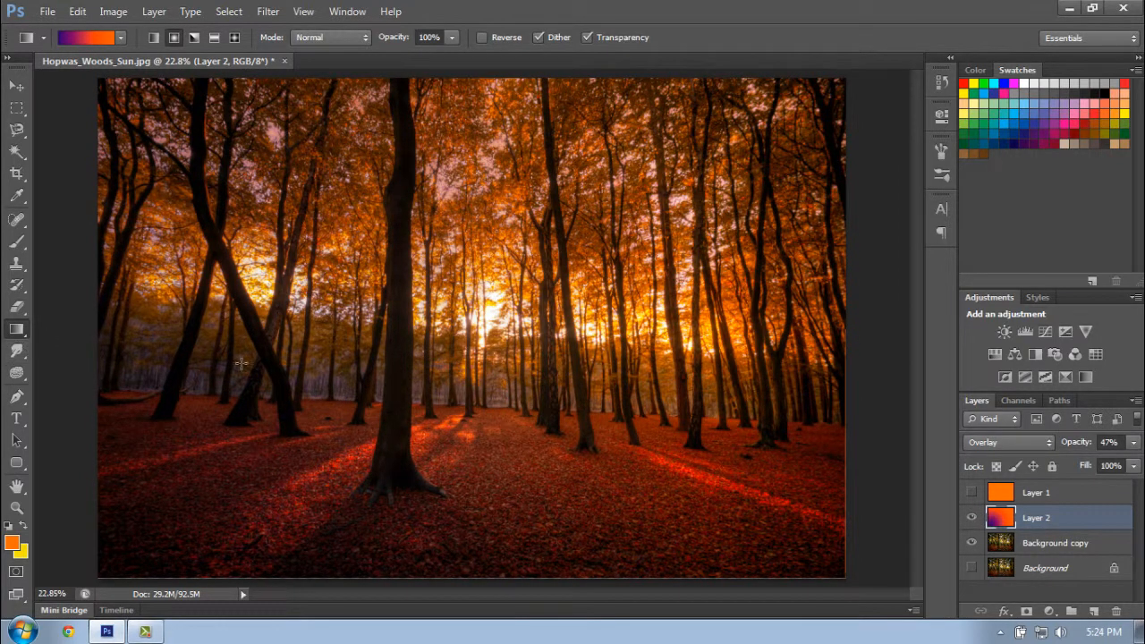
- Switch to the Blur tool, select the Background copy layer, and set the brush size to 246 px
click(17, 353)
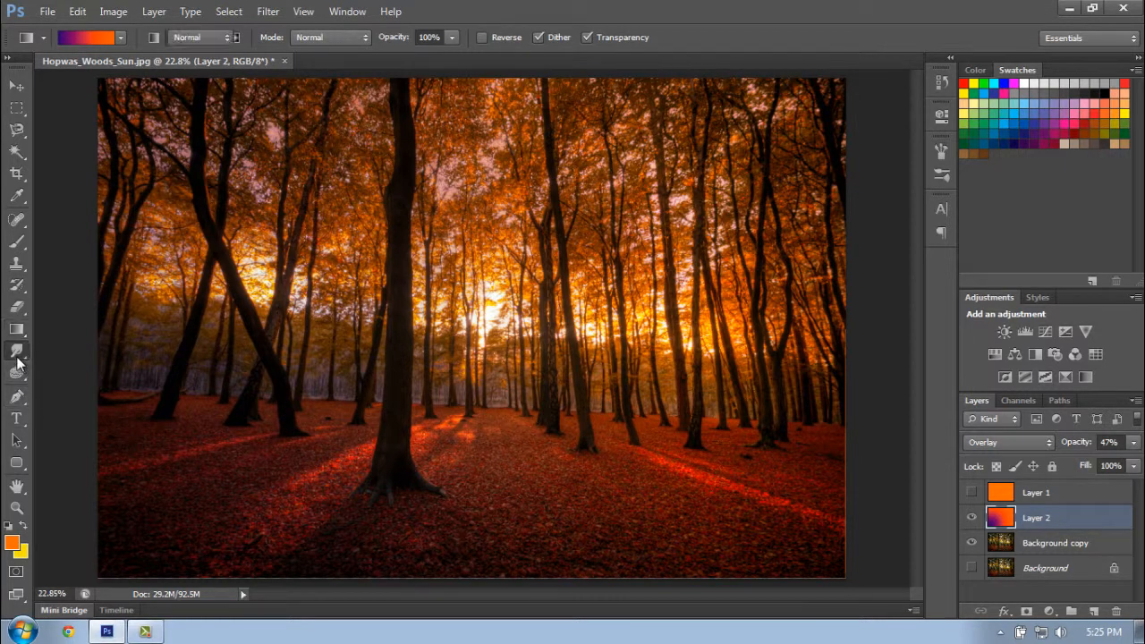
click(58, 351)
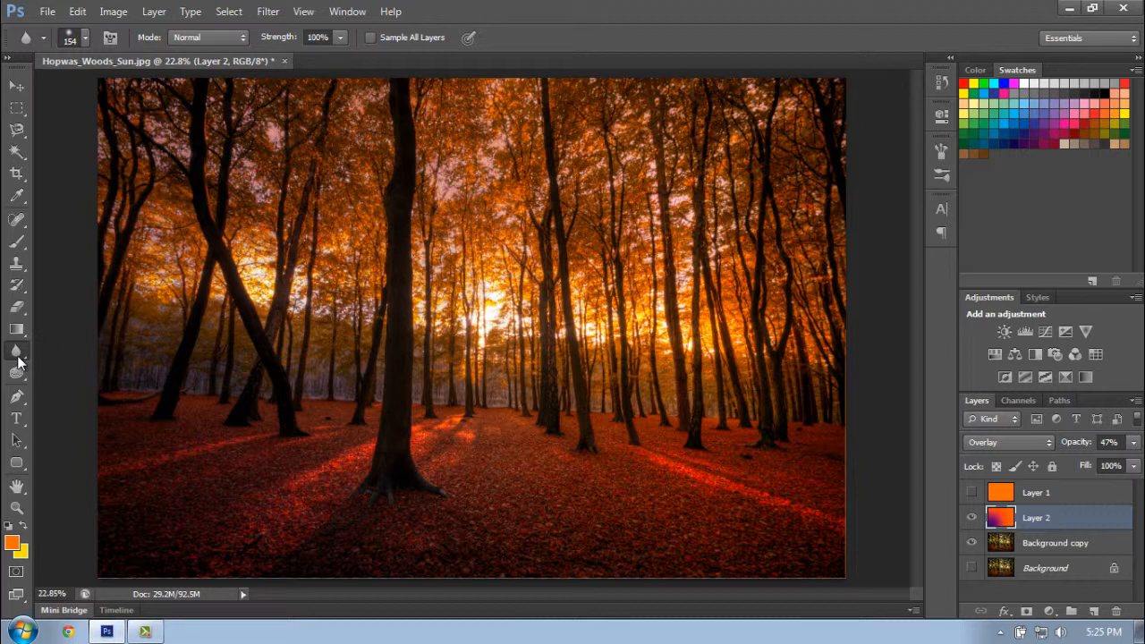
right_click(18, 356)
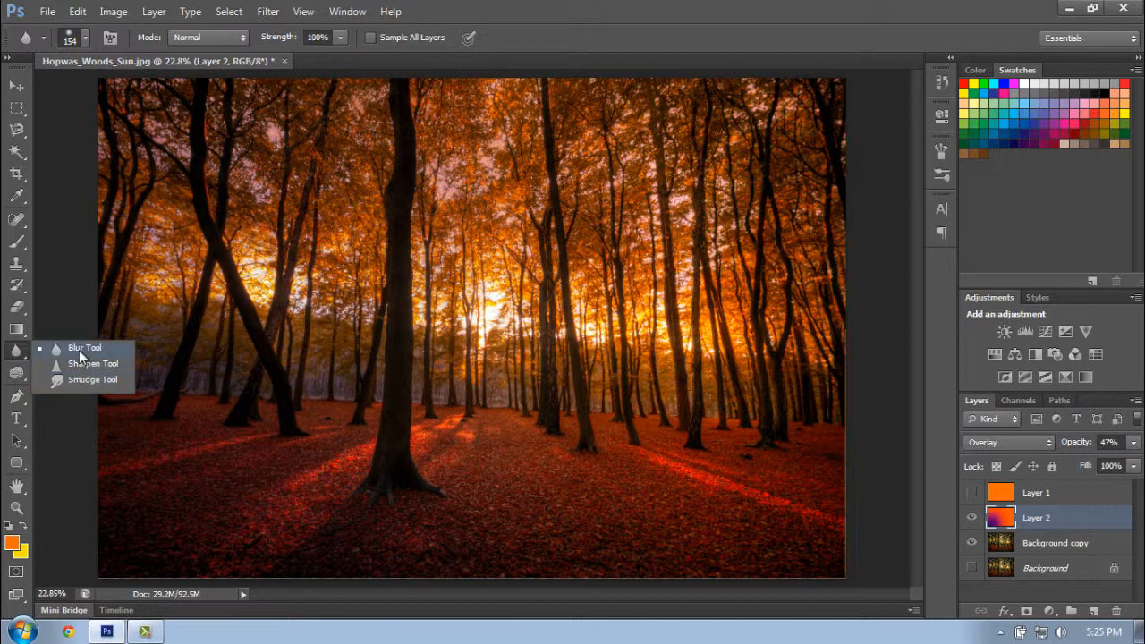
click(80, 356)
click(1051, 542)
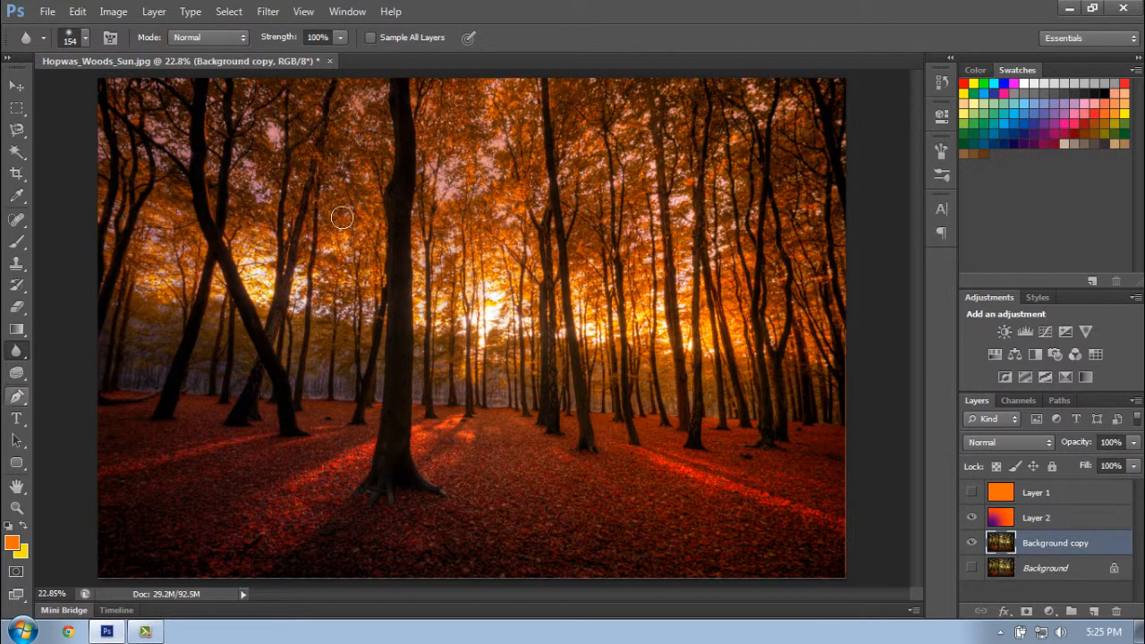
click(70, 38)
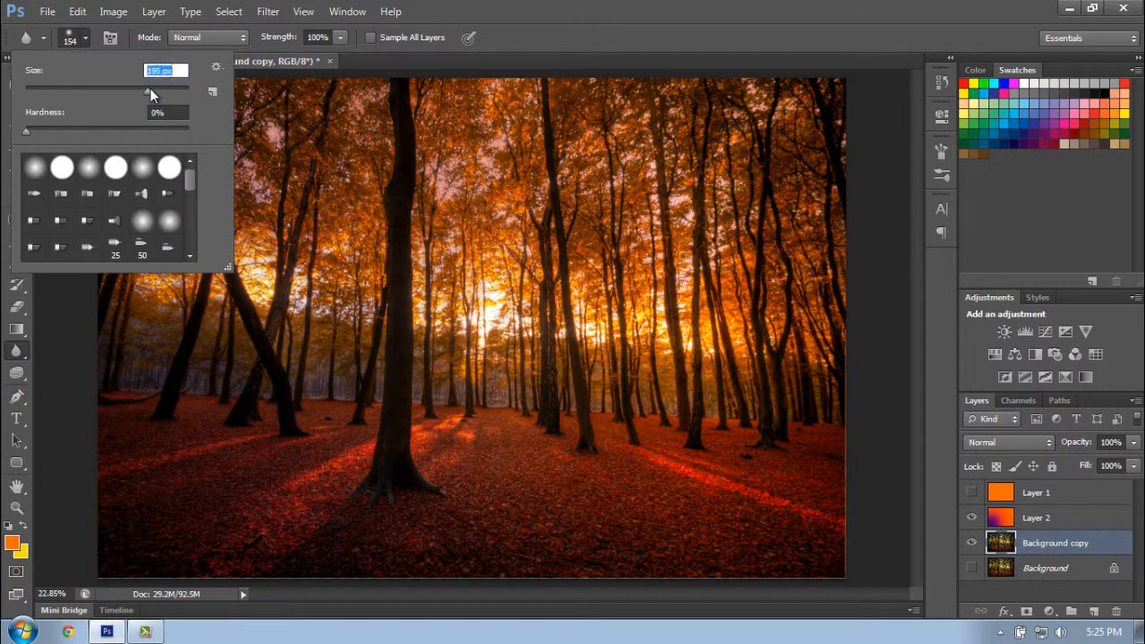
click(631, 9)
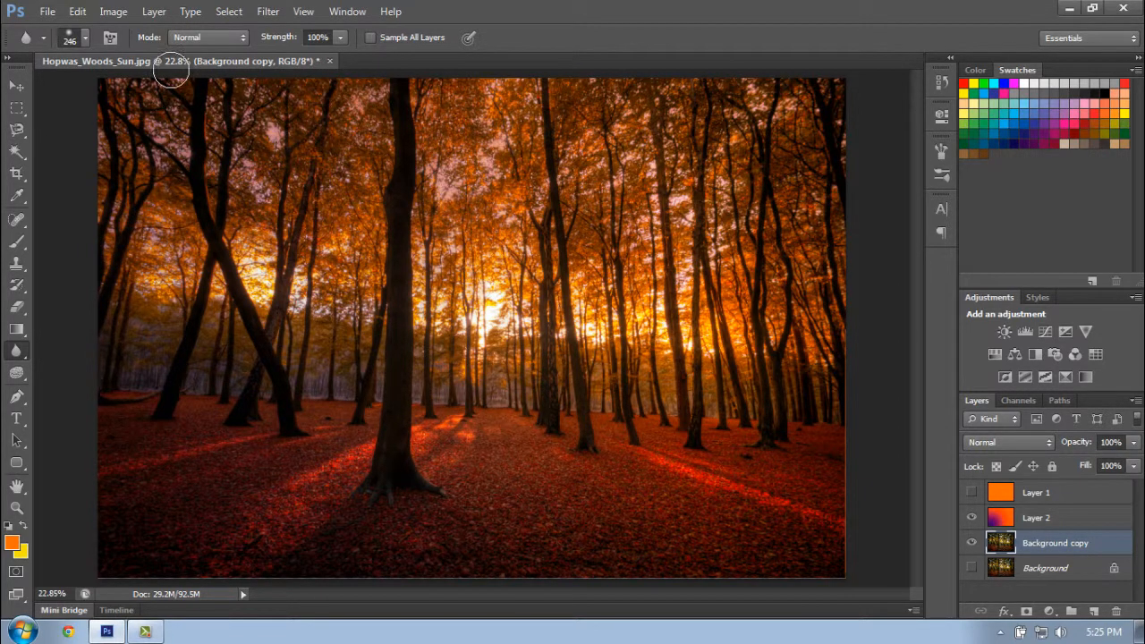
- Keep the blur mode at Normal, enlarge the brush to 422 px, and blur the foliage in the photo's upper middle
click(223, 36)
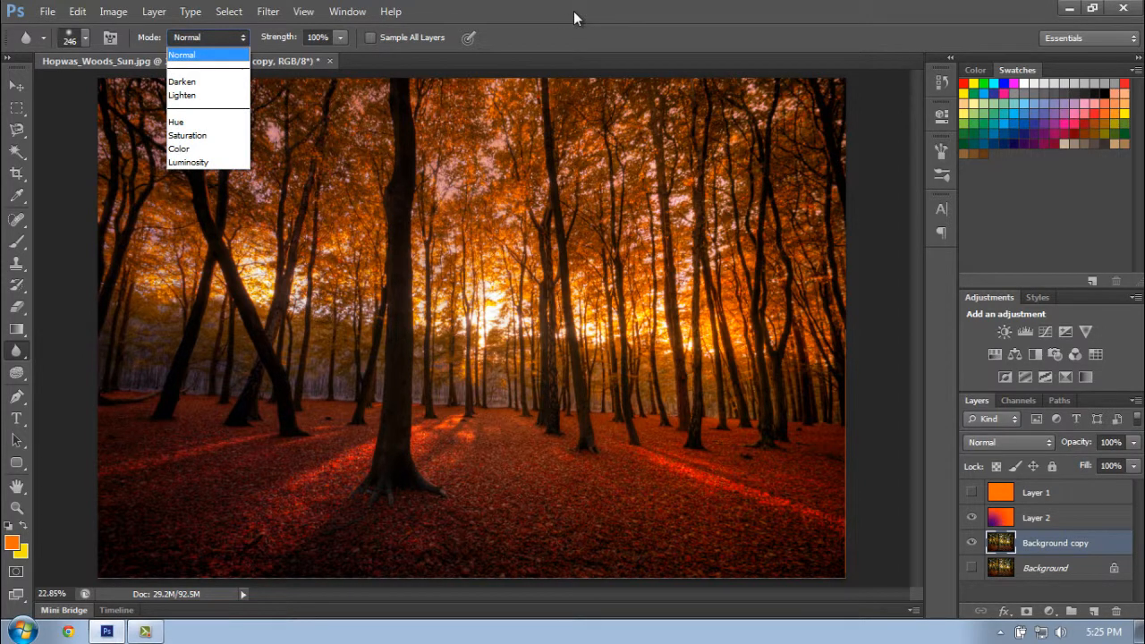
click(519, 163)
right_click(506, 238)
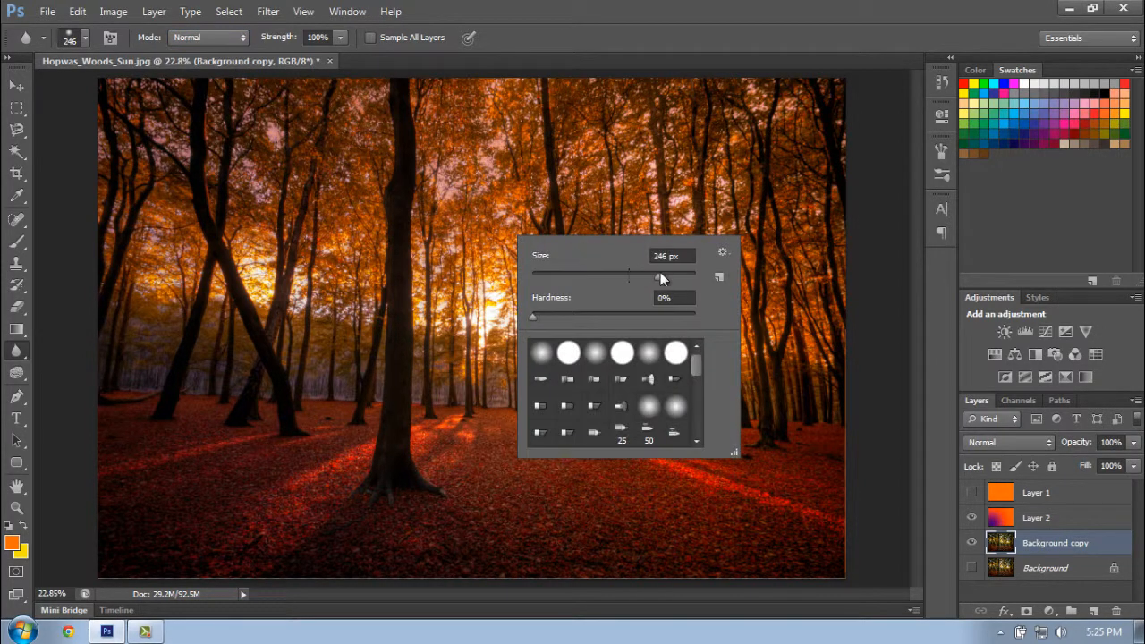
key(Return)
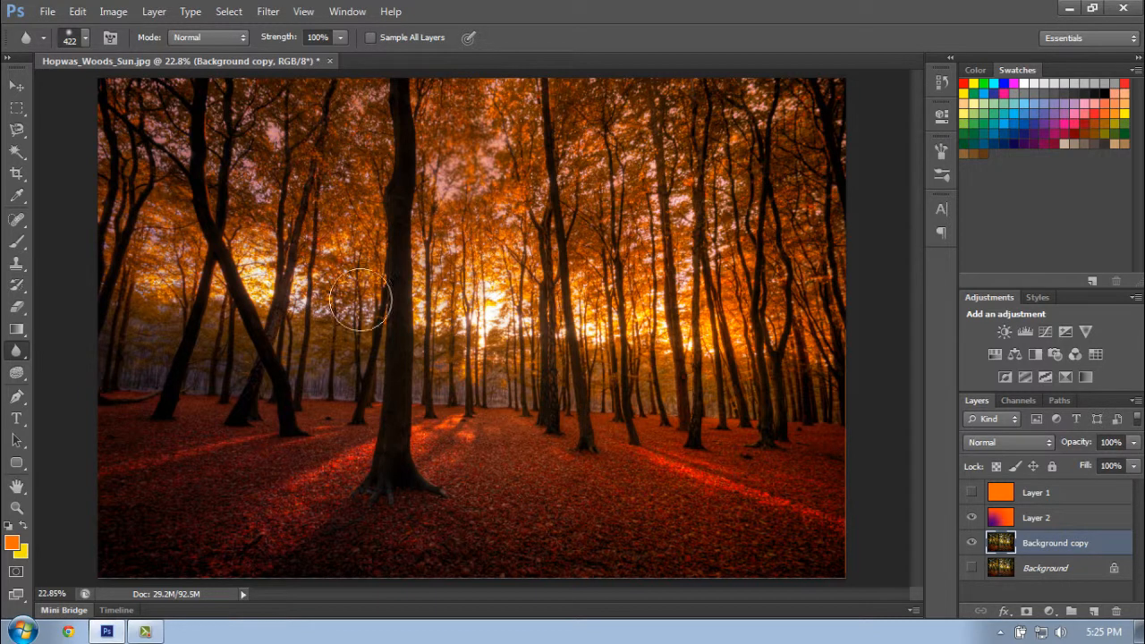
- Smudge the tree trunks and foliage right of the sun with one short diagonal Smudge tool stroke
click(19, 352)
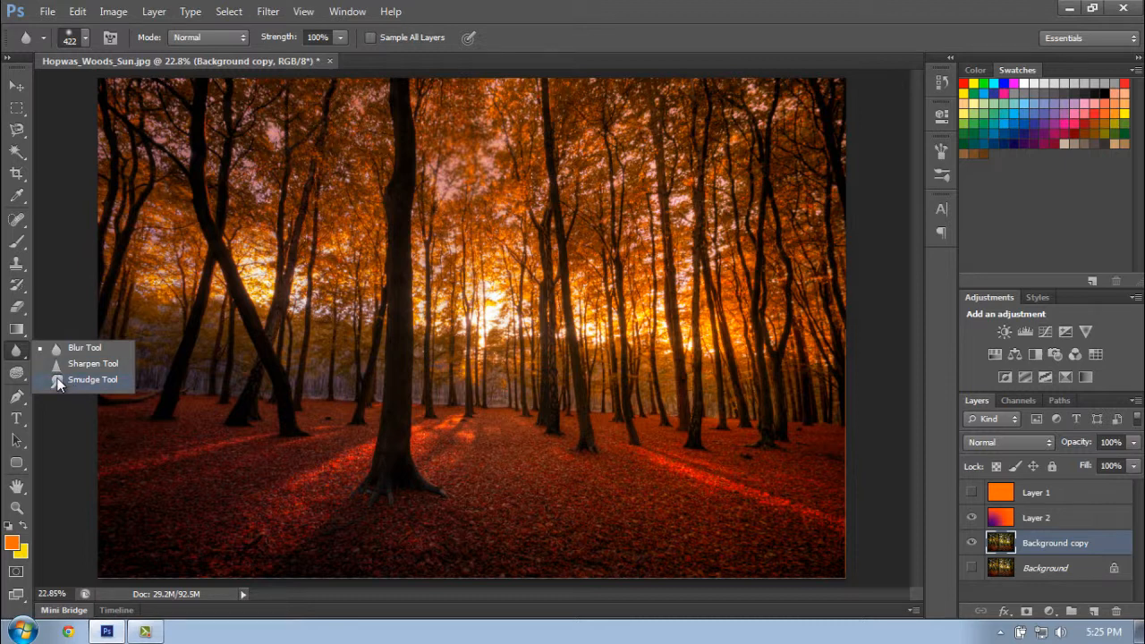
click(68, 379)
drag(673, 234, 615, 265)
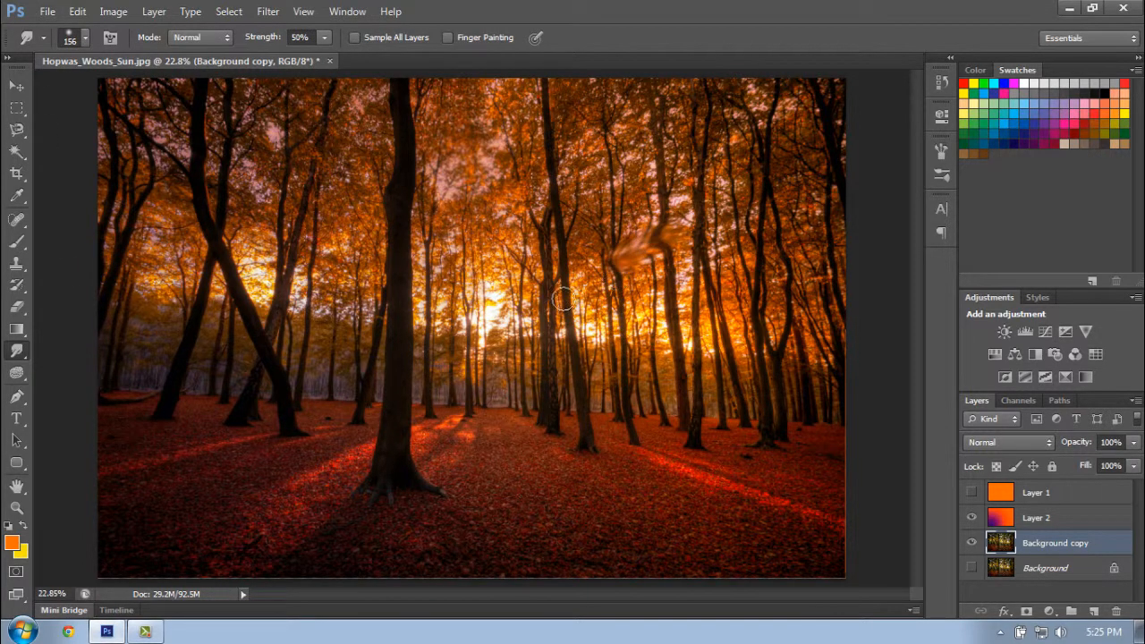
- Lighten the lower part of the leaning tree trunk with the Dodge tool, using the Shadows range
click(16, 372)
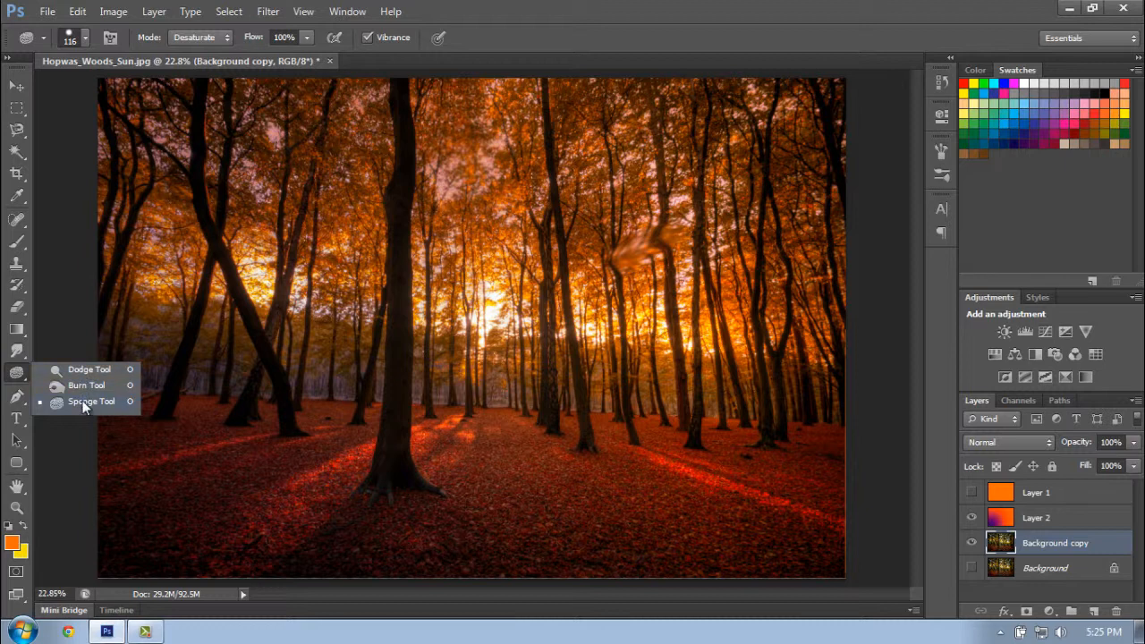
click(78, 372)
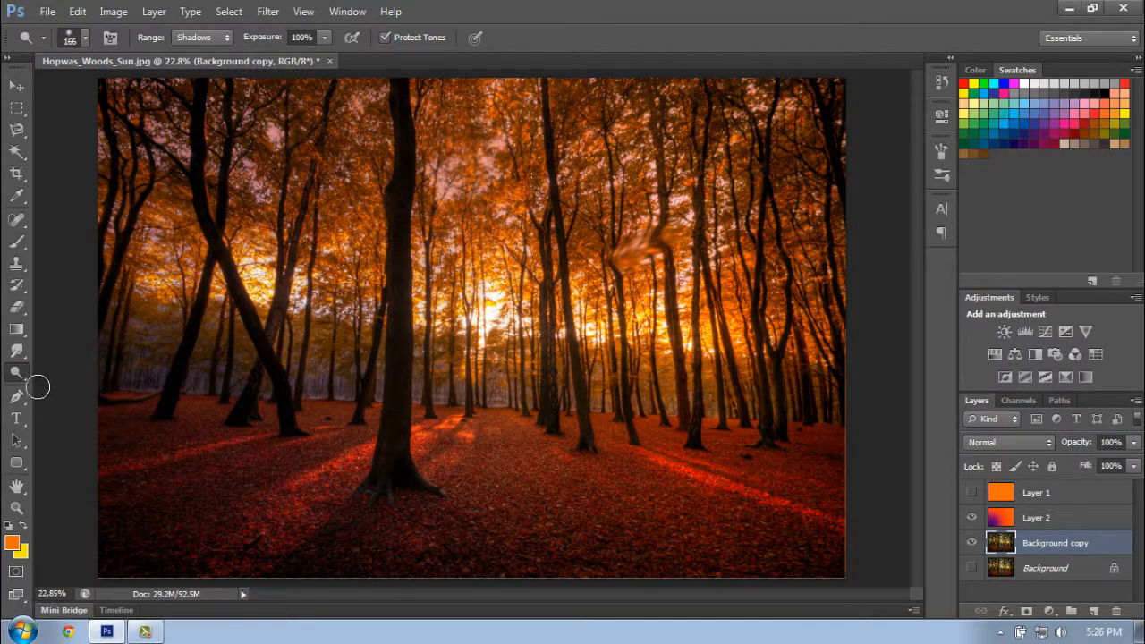
click(207, 38)
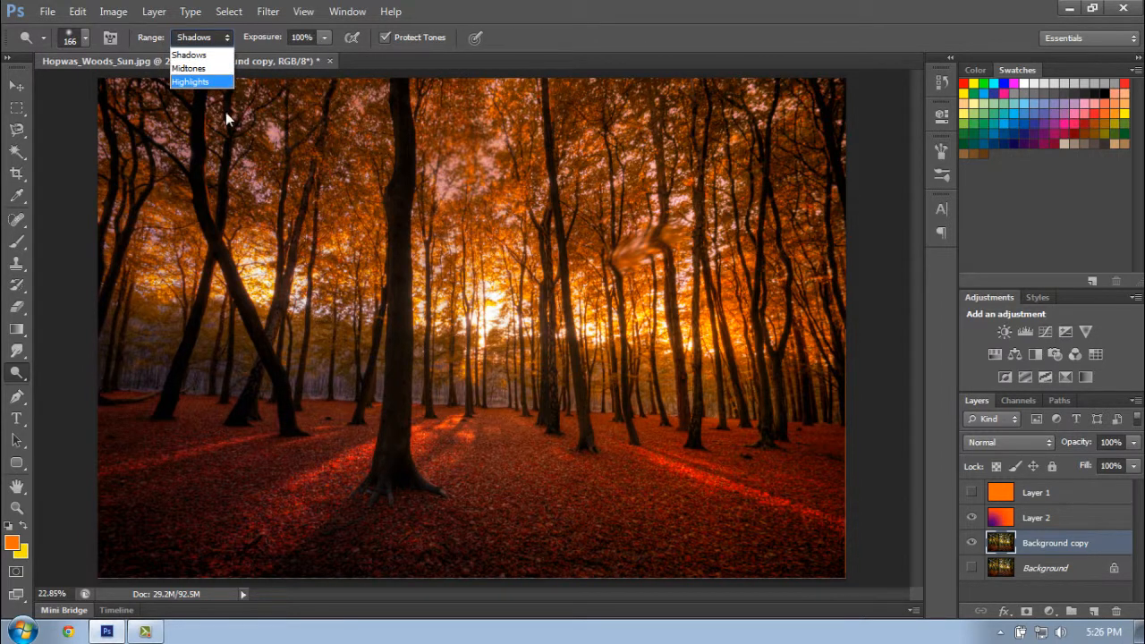
click(192, 55)
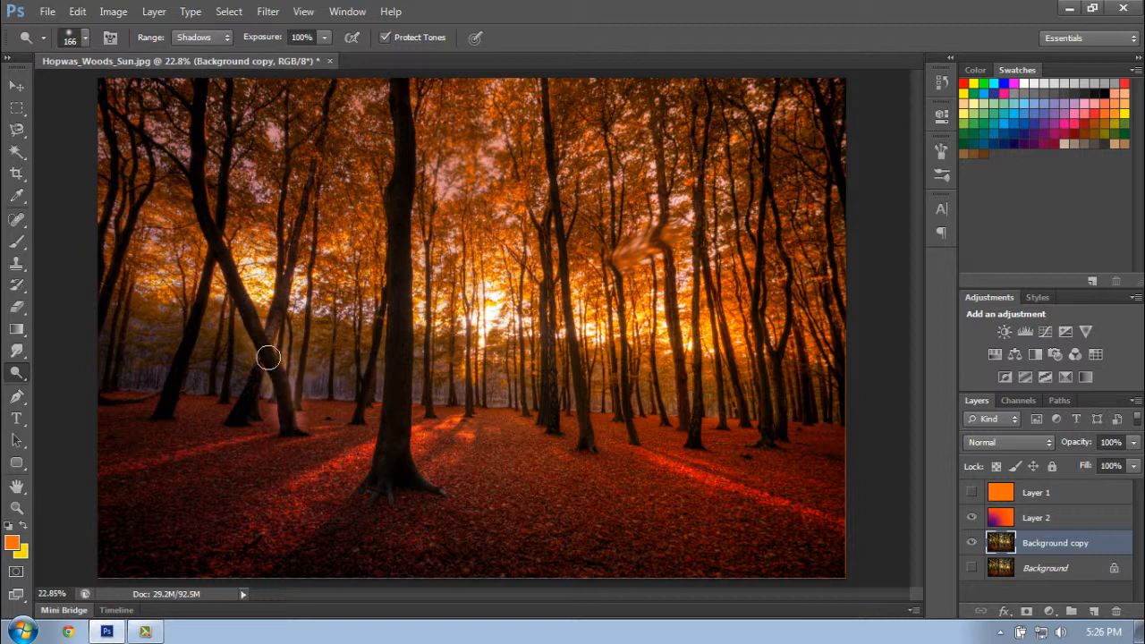
drag(270, 359, 287, 422)
drag(285, 378, 294, 447)
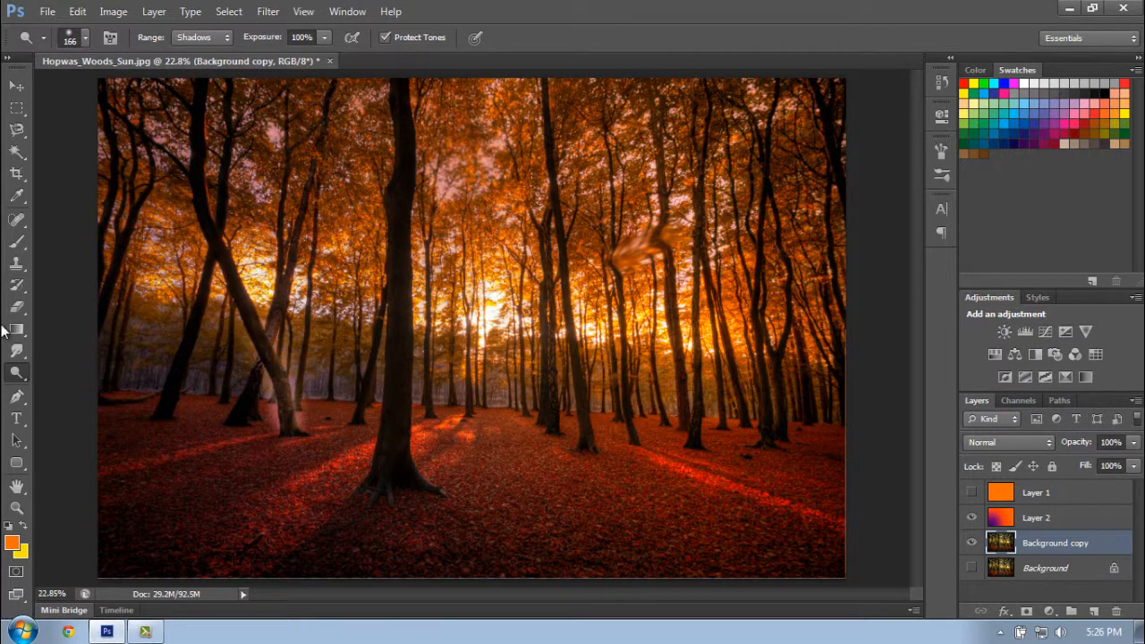
- Saturate the sky and foliage around the sun with the Sponge tool in Saturate mode, using a 349 px brush
click(16, 373)
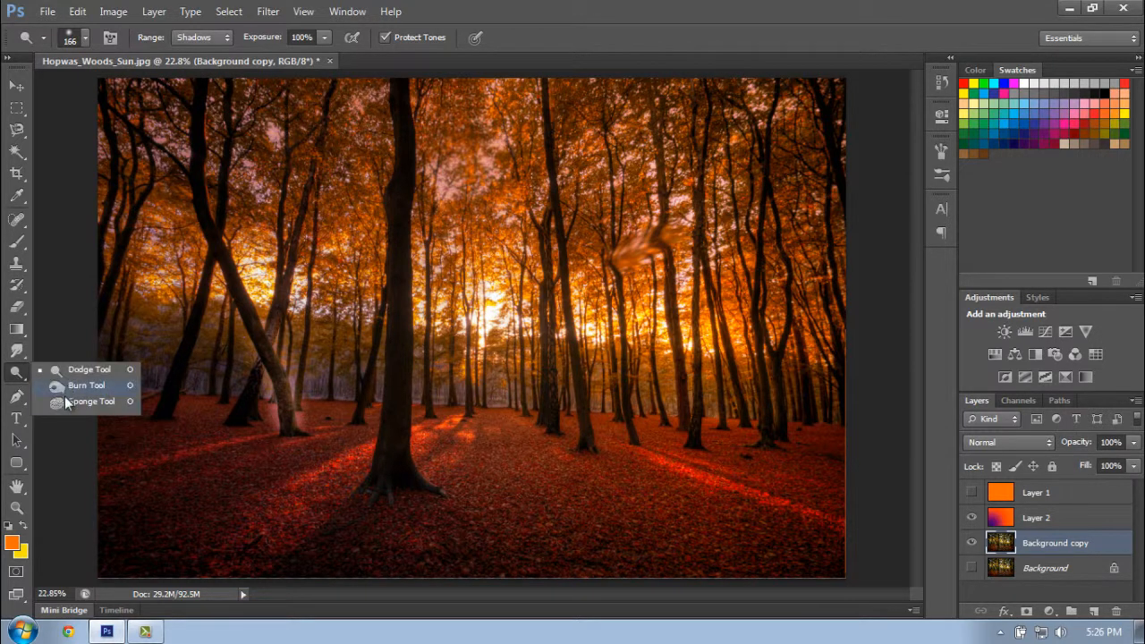
click(80, 404)
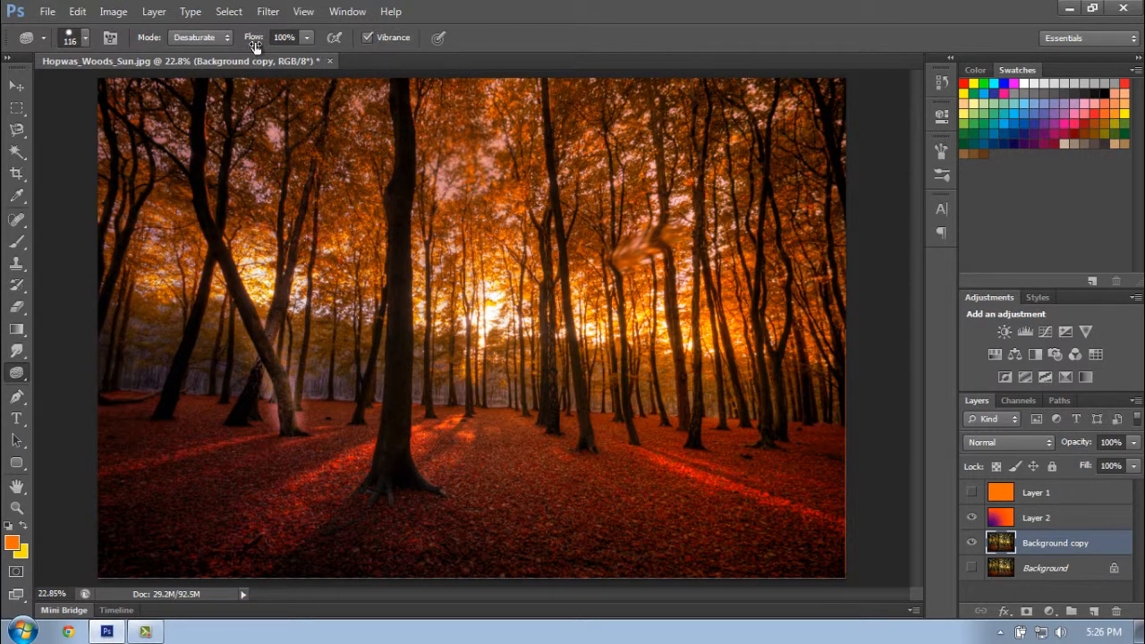
click(207, 39)
click(194, 68)
right_click(266, 213)
drag(373, 241, 374, 242)
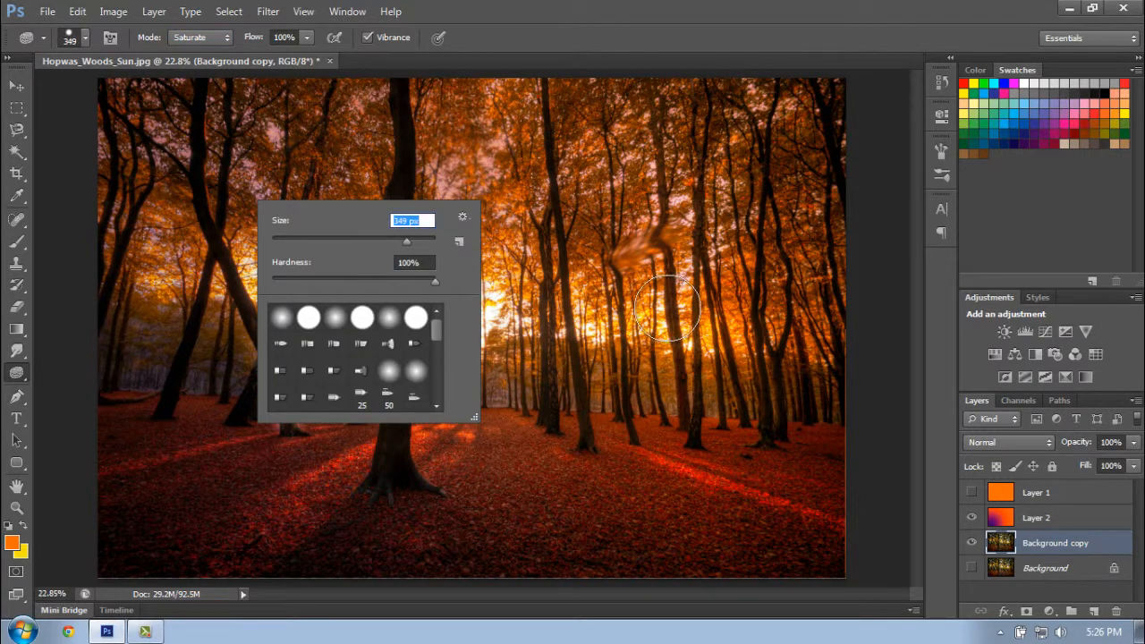
click(673, 307)
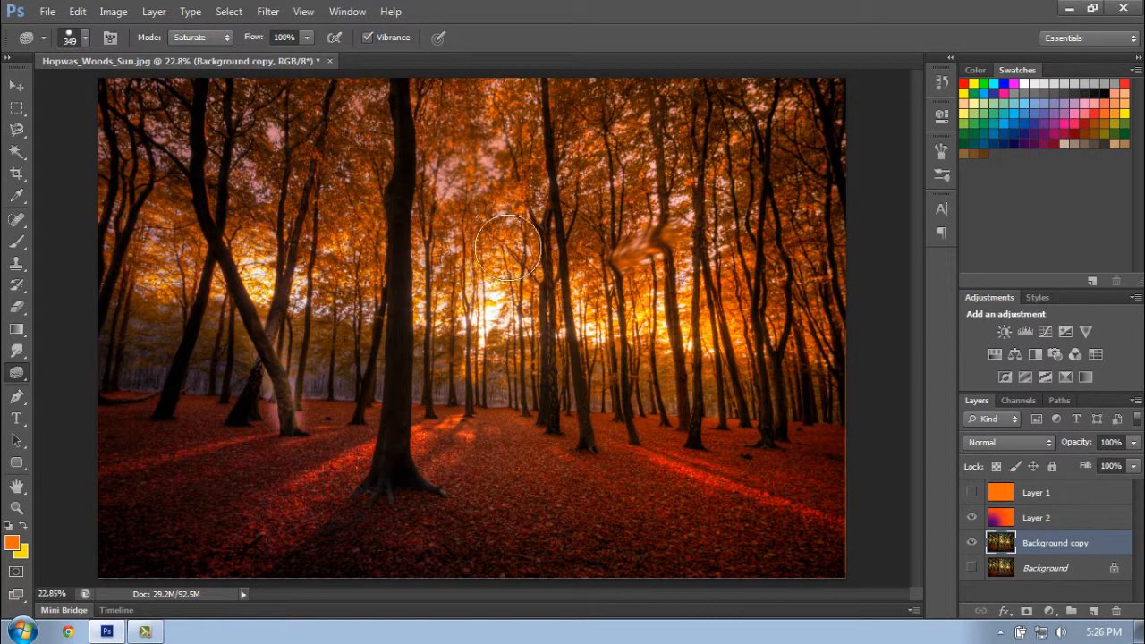
mouse_move(474, 255)
mouse_down()
mouse_move(503, 233)
mouse_move(467, 264)
mouse_move(456, 229)
mouse_move(443, 248)
mouse_move(432, 234)
mouse_move(502, 241)
mouse_move(563, 218)
mouse_move(486, 174)
mouse_move(471, 178)
mouse_move(484, 165)
mouse_move(478, 146)
mouse_move(492, 152)
mouse_move(481, 283)
mouse_move(459, 311)
mouse_move(514, 327)
mouse_up()
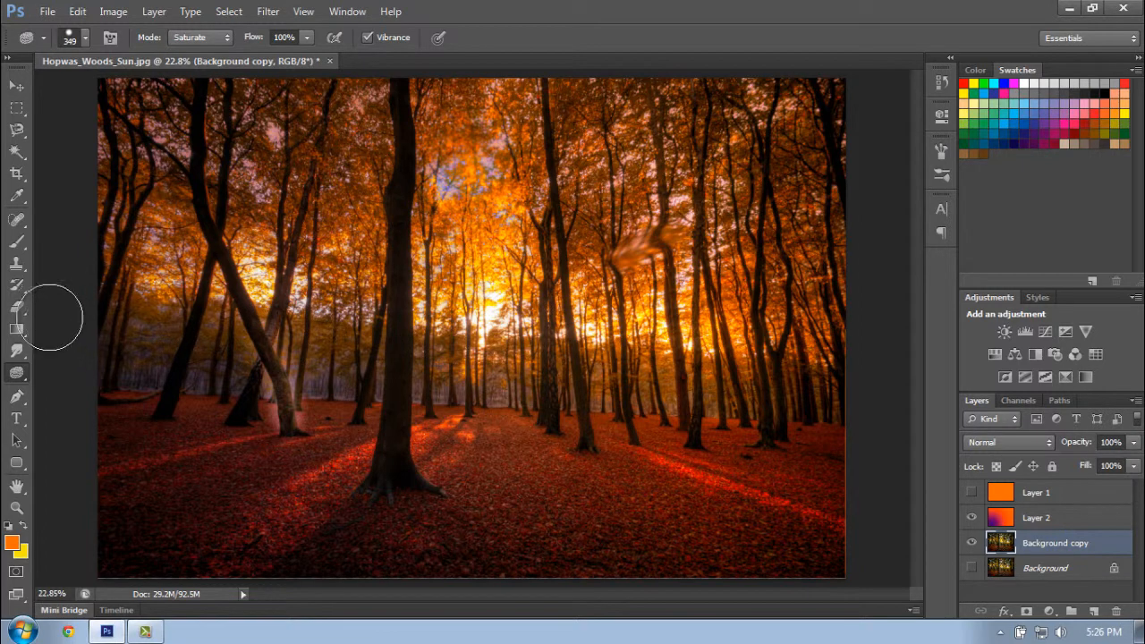
- Draw a closed triangular path with the Pen tool in Path mode on the red ground right of the large trunk
click(16, 398)
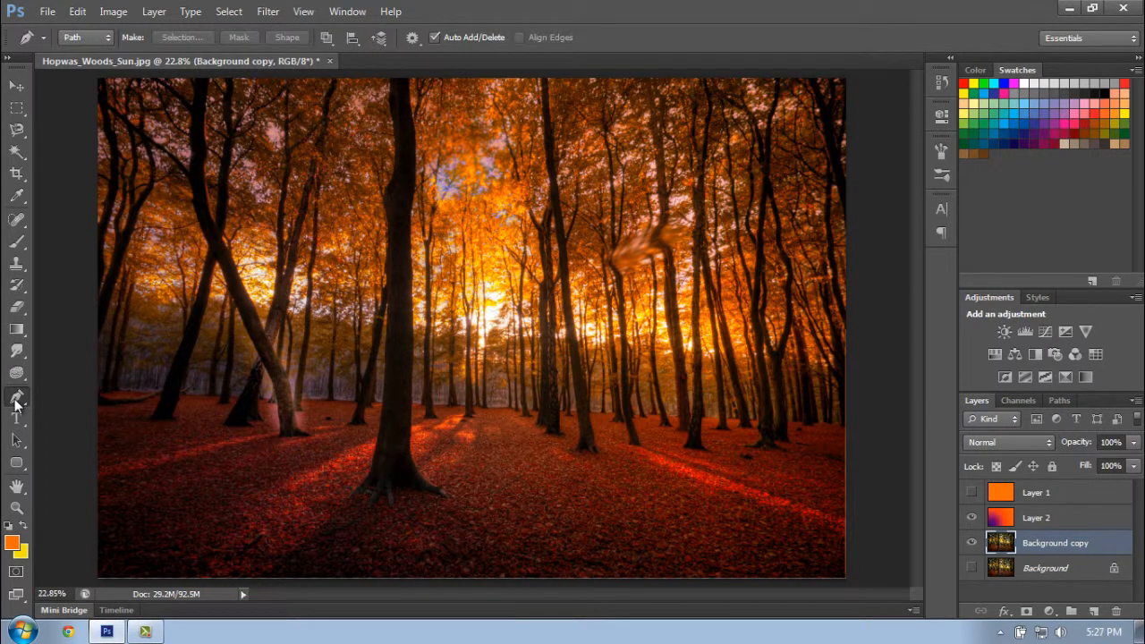
click(94, 38)
click(95, 41)
click(532, 497)
click(640, 474)
click(616, 539)
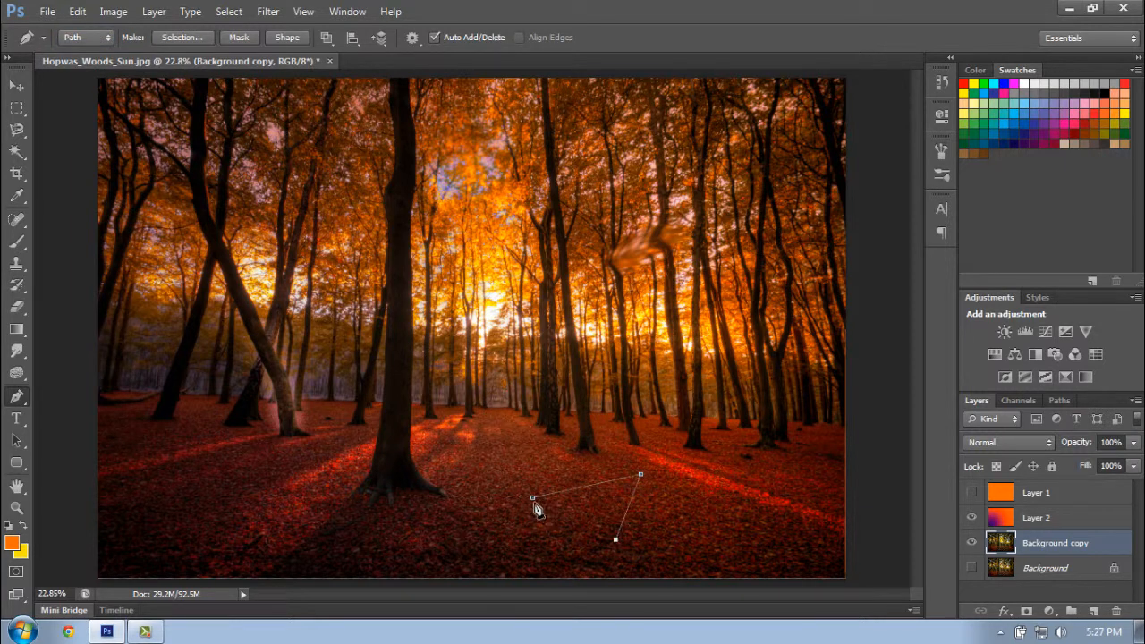
click(533, 498)
key(ctrl+Return)
- Add a new layer and draw a closed, curved kidney-shaped path between the large trunk and the triangle
click(1091, 610)
click(468, 485)
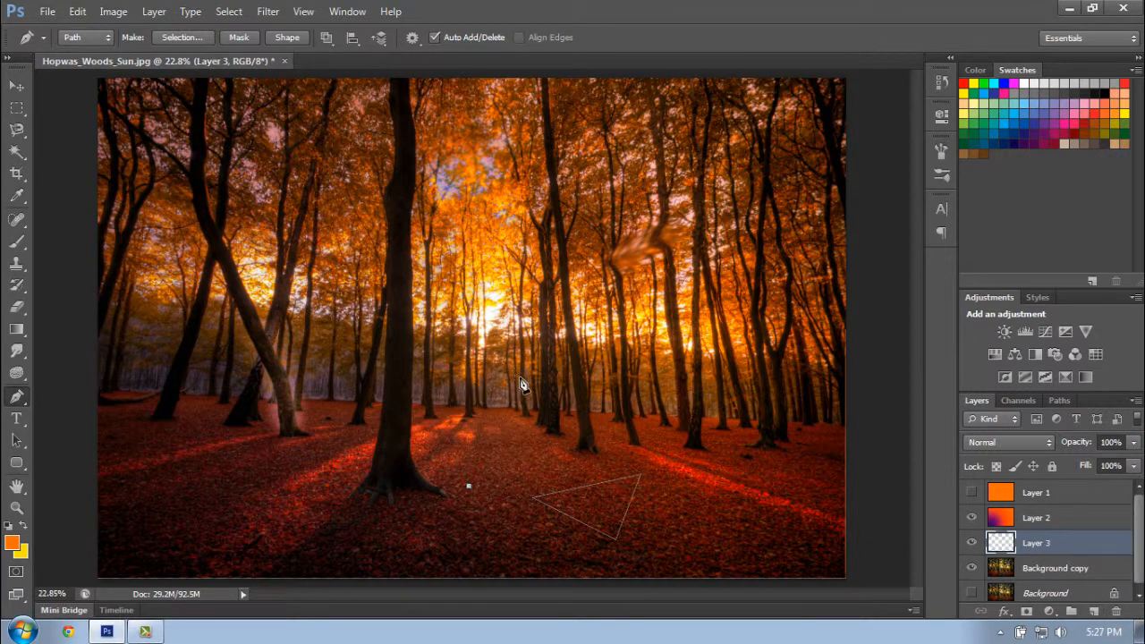
drag(519, 387, 571, 402)
drag(516, 455, 545, 463)
drag(468, 487, 480, 541)
- Fill both paths with the red color ff3e3e in Normal mode at 100% opacity
right_click(472, 426)
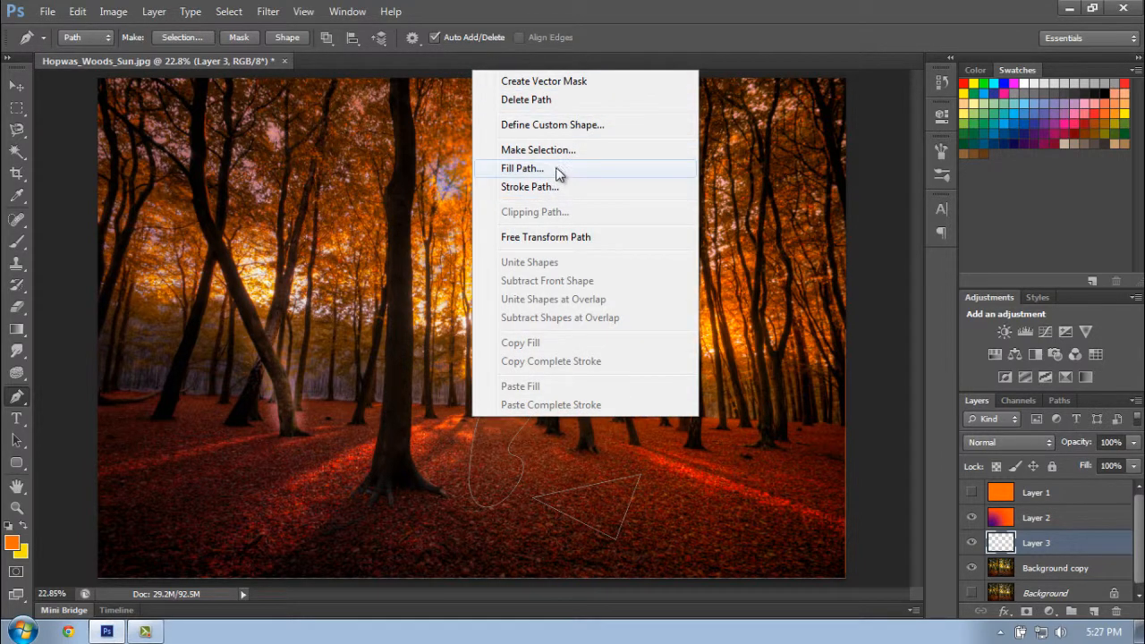
click(522, 168)
click(286, 258)
click(279, 266)
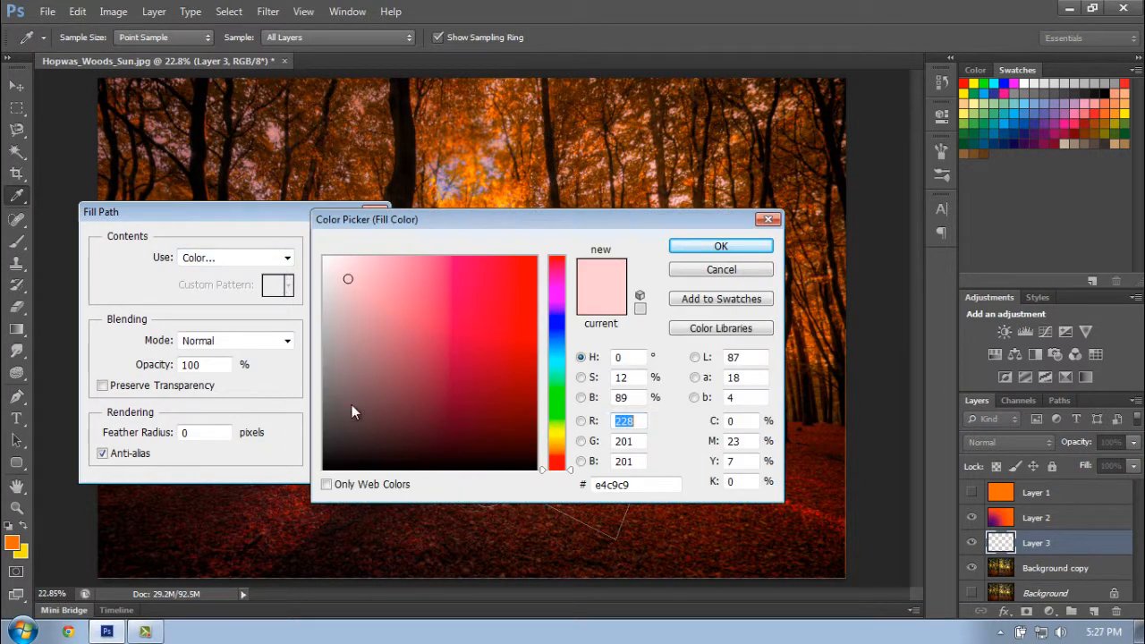
drag(454, 310, 486, 252)
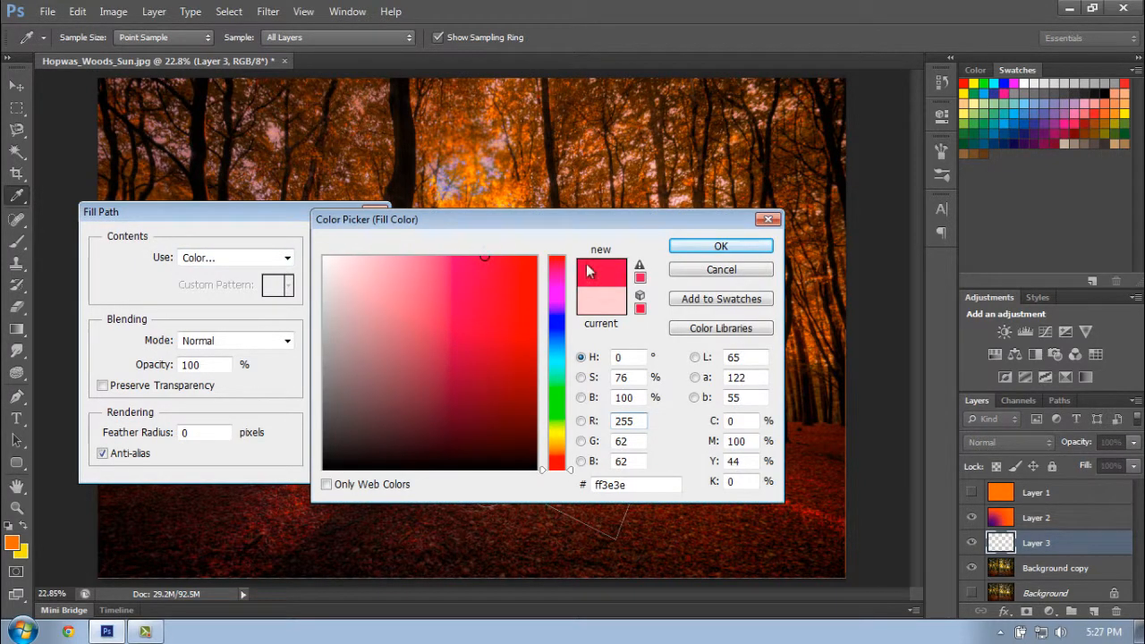
click(720, 247)
click(349, 243)
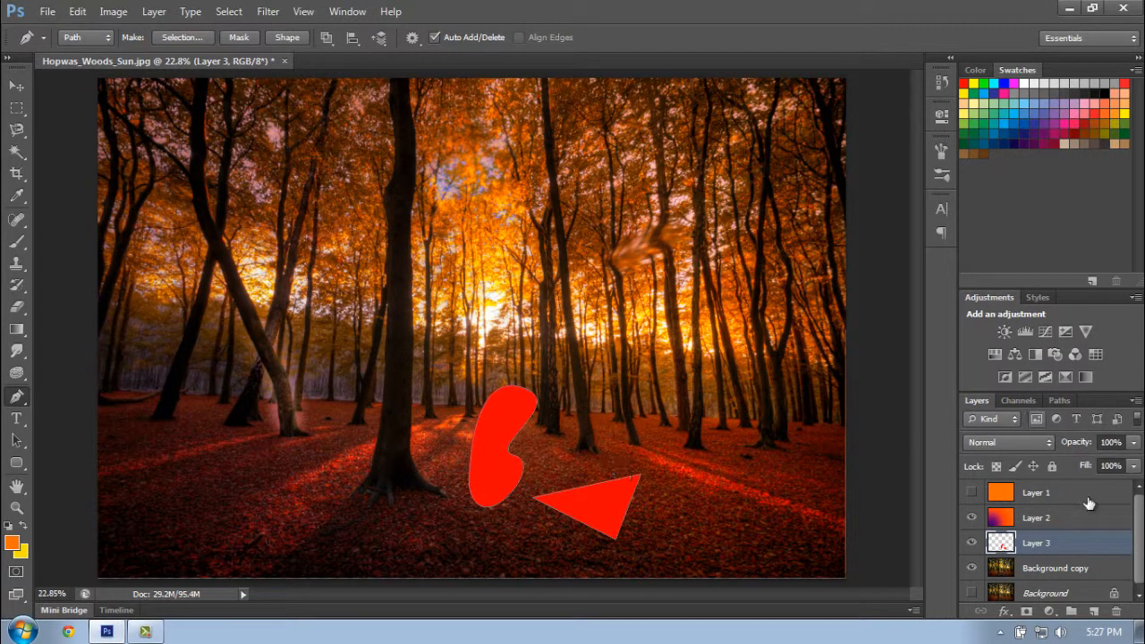
- Try several blend modes on the layer with the red shapes, settle on Soft Light, and lower its opacity to 52%
click(1026, 444)
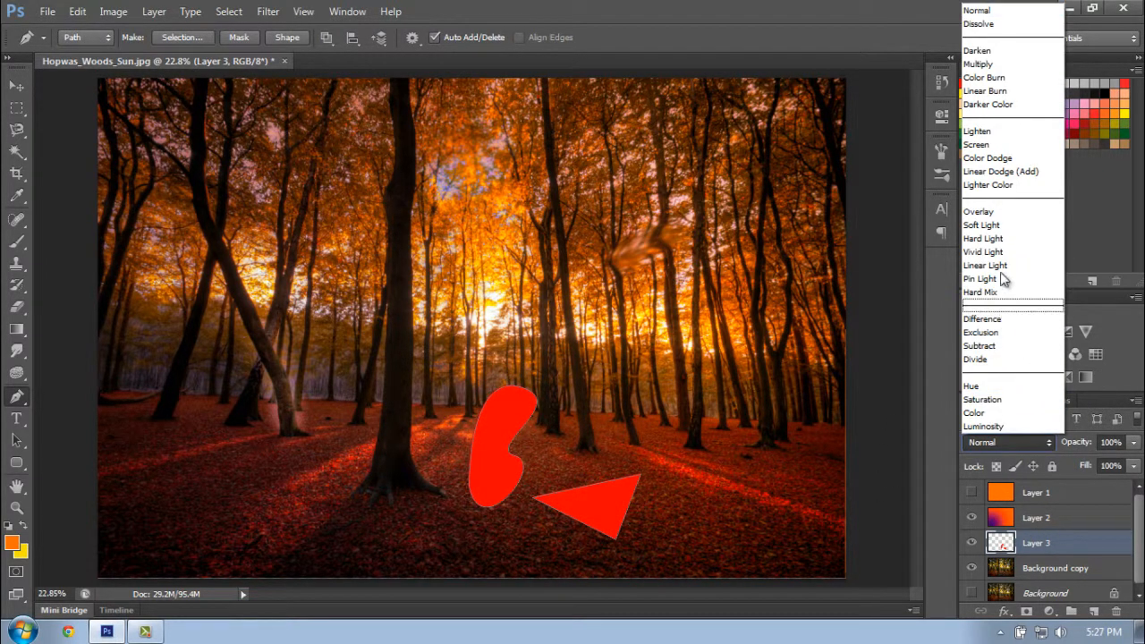
click(977, 211)
key(Down)
key(Down)
key(Down)
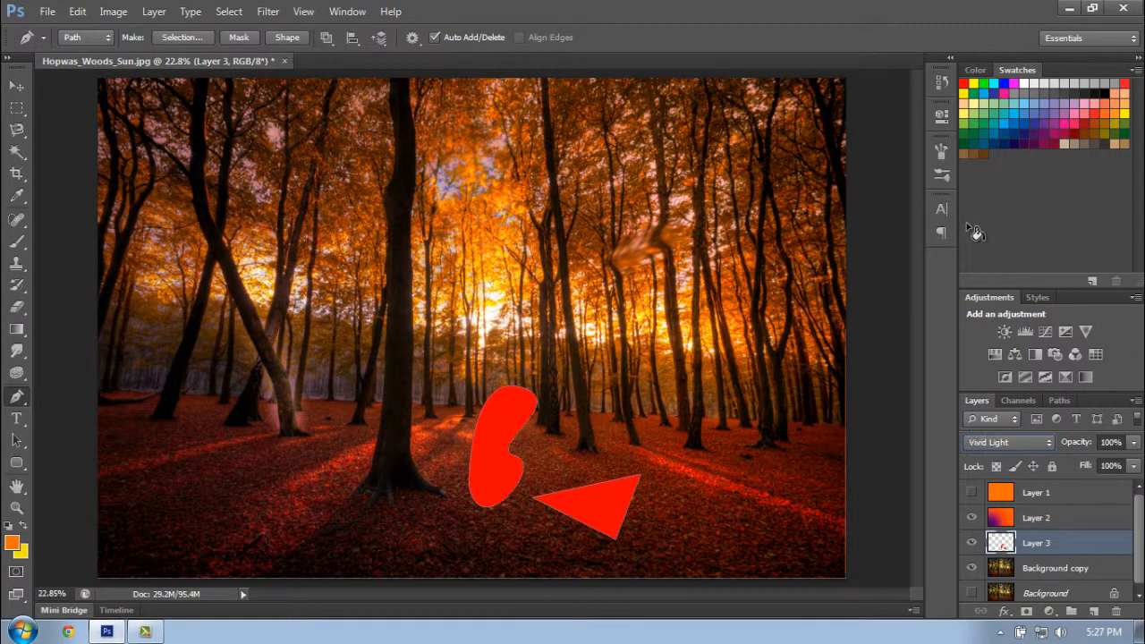
key(Up)
key(Up)
key(Up)
key(Up)
key(Up)
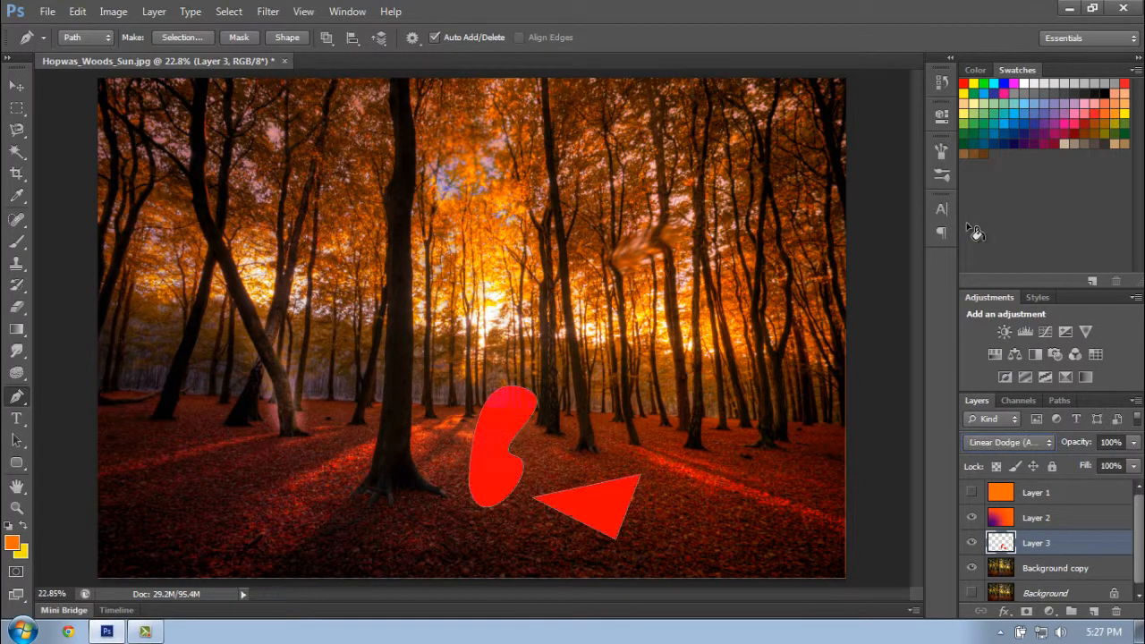
key(Up)
key(Down)
key(Down)
key(Down)
key(Down)
key(Down)
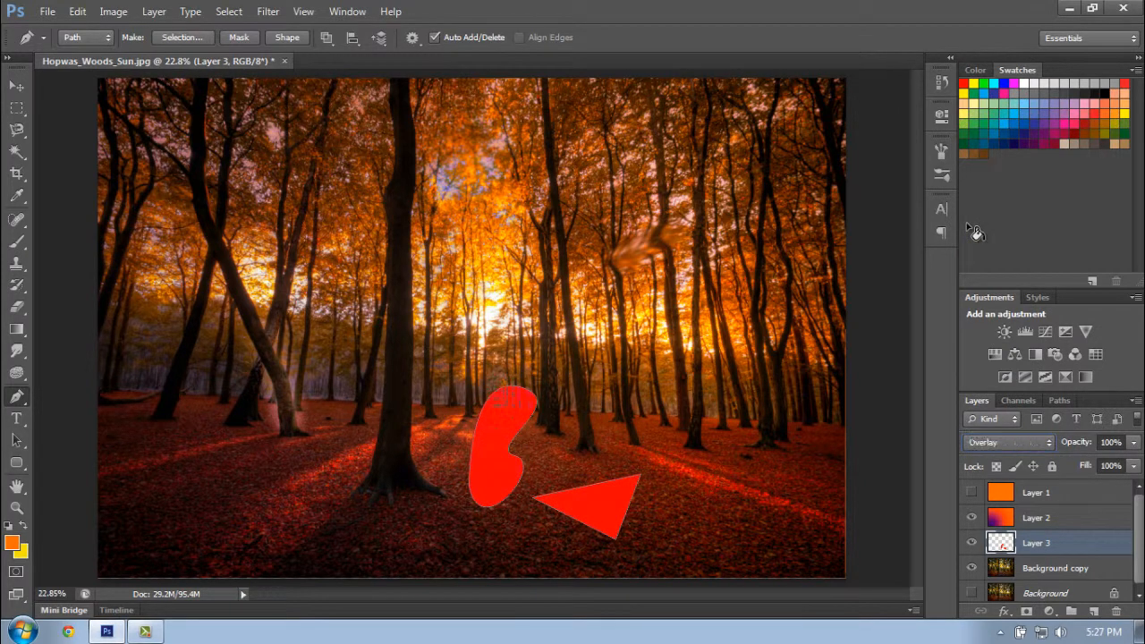
key(Down)
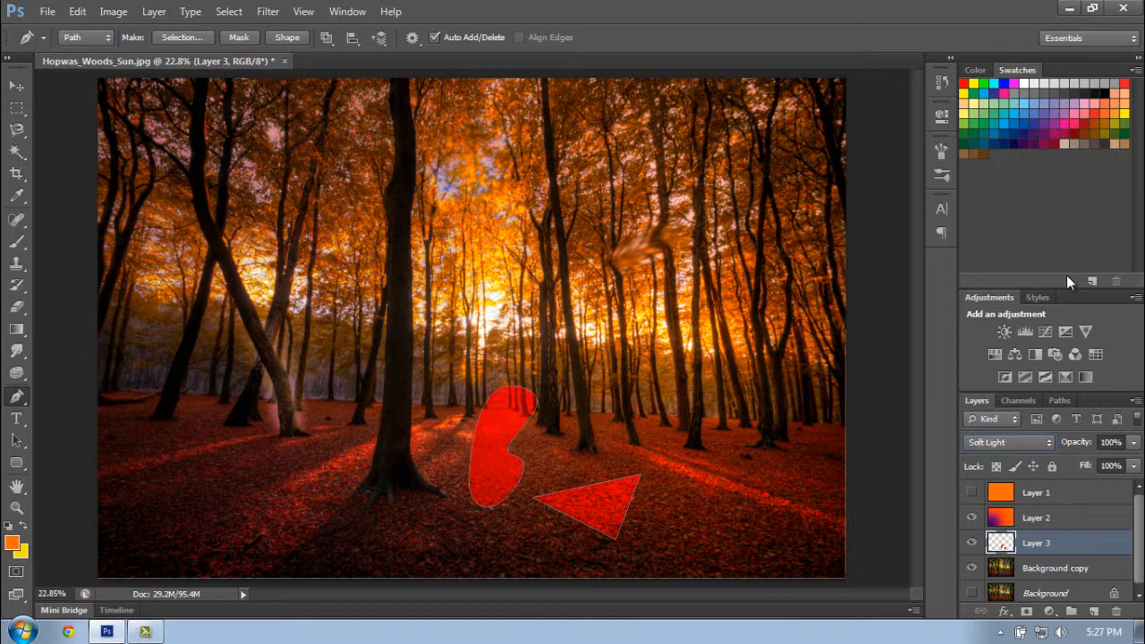
drag(1133, 442, 1092, 459)
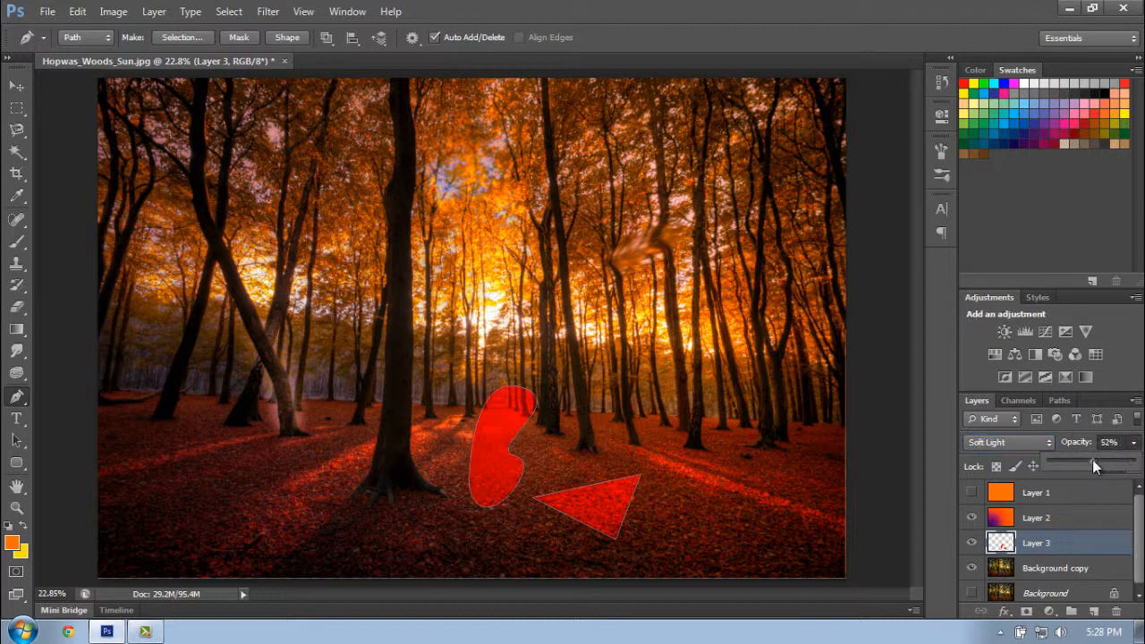
- Delete the paths outlining the two red shapes
right_click(637, 461)
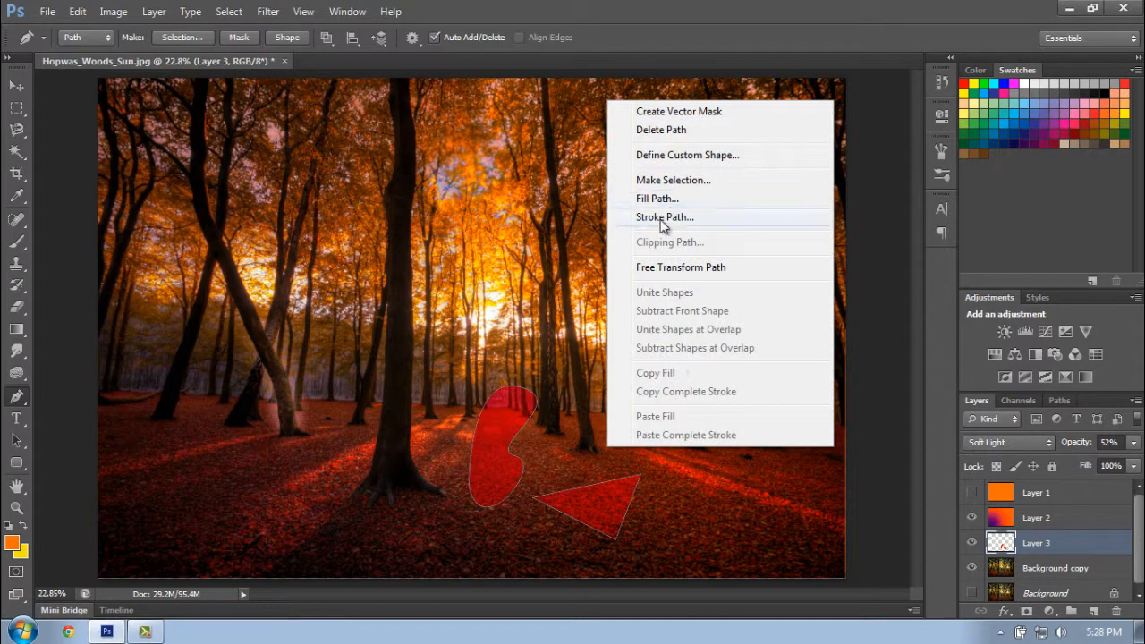
click(493, 469)
right_click(492, 464)
click(546, 149)
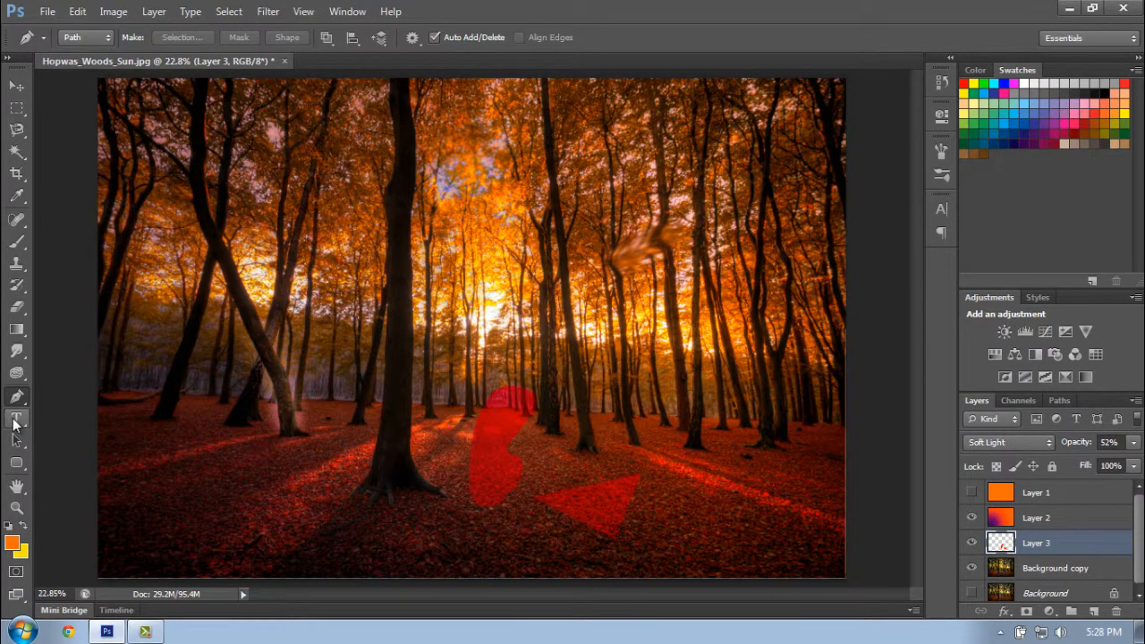
- Add the horizontal text "Seneca Valley" in 60 pt Broadway and move it fully into the photo's lower-left corner
click(14, 420)
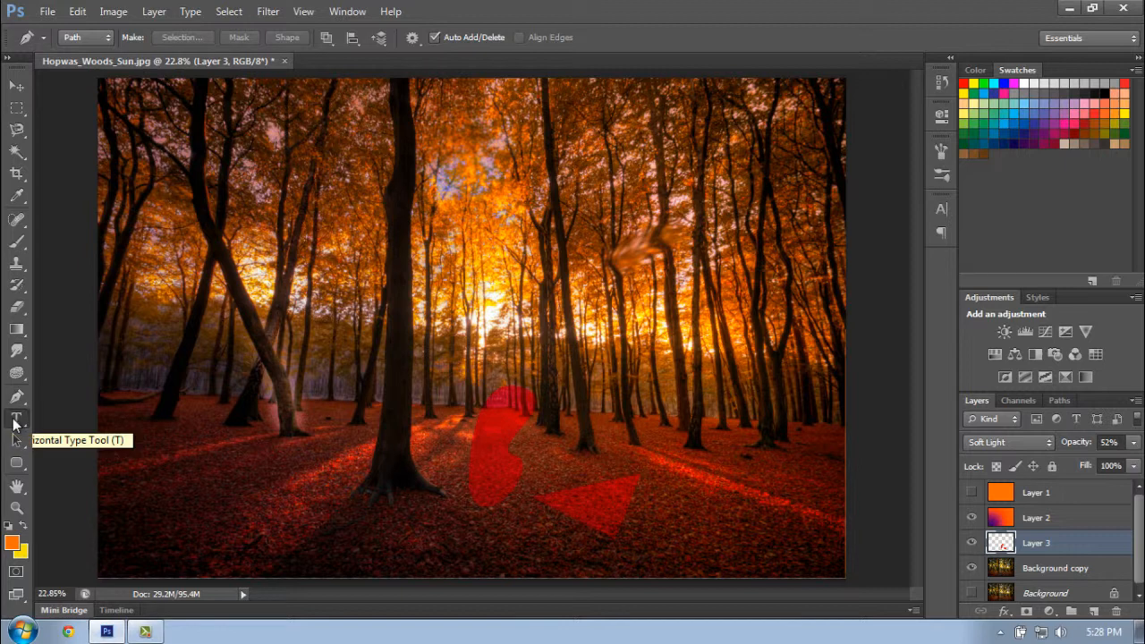
click(15, 419)
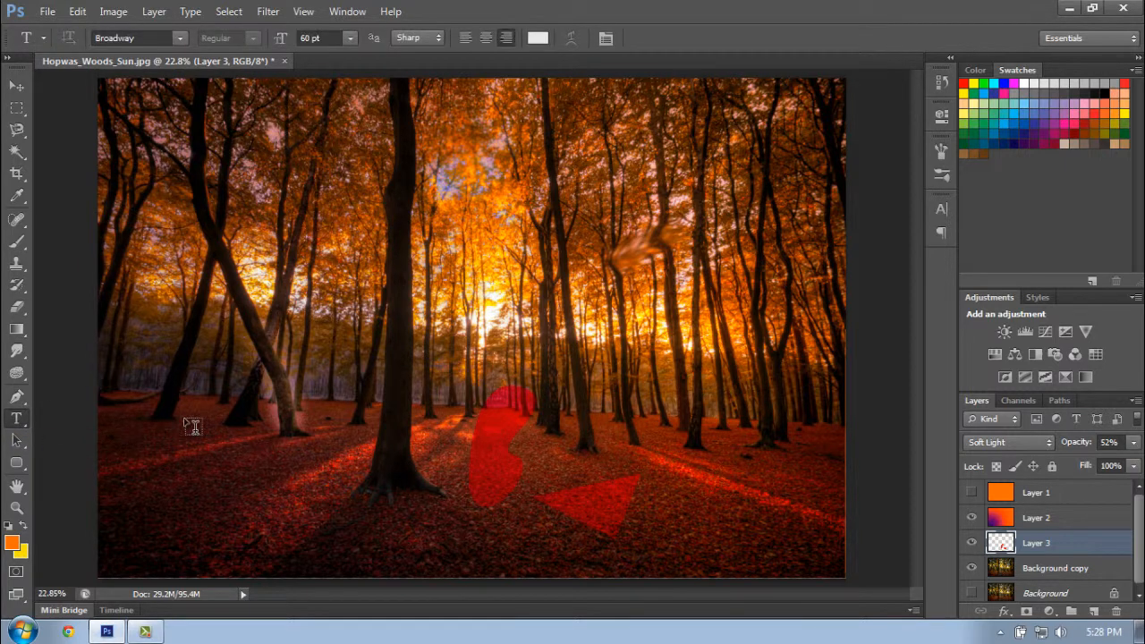
click(267, 497)
click(259, 488)
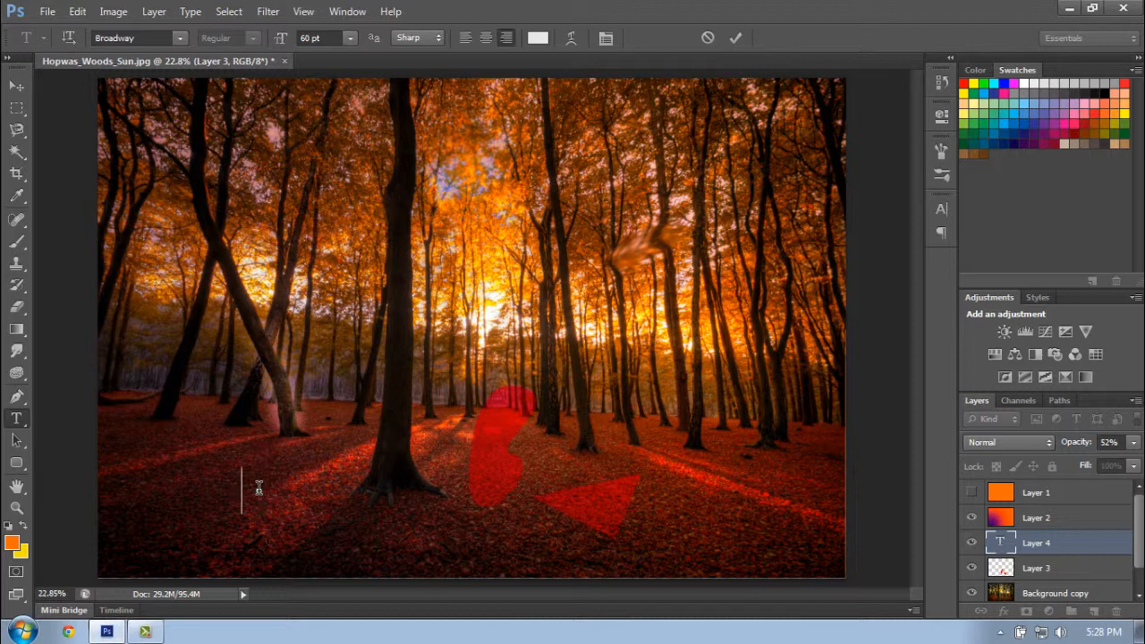
text(SENECA VALL)
text(EY)
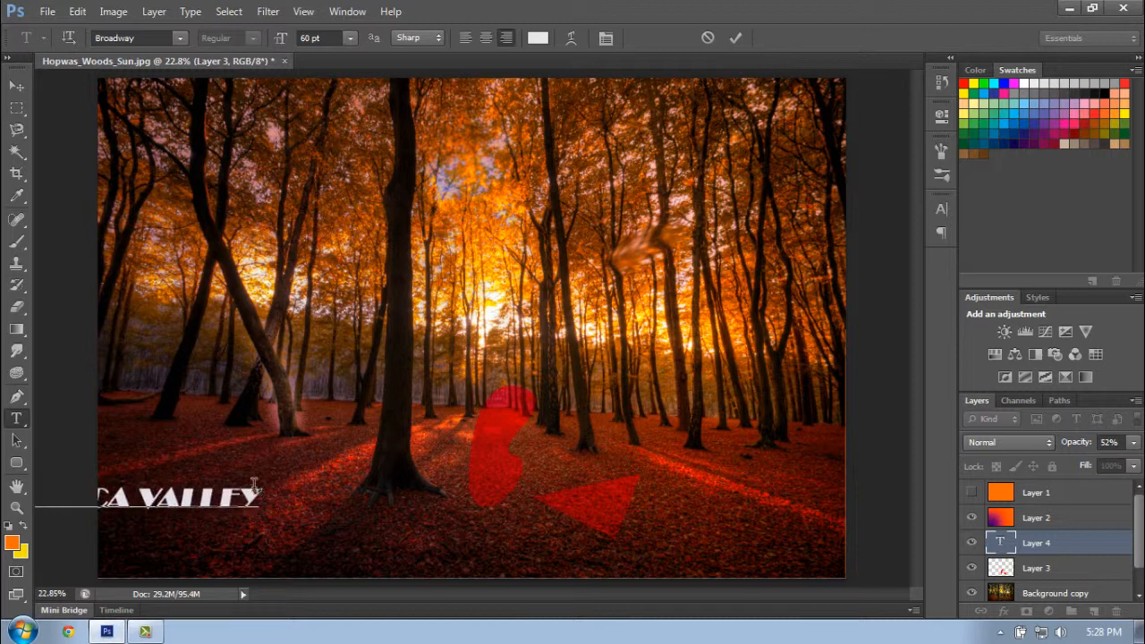
click(16, 85)
drag(201, 488, 324, 519)
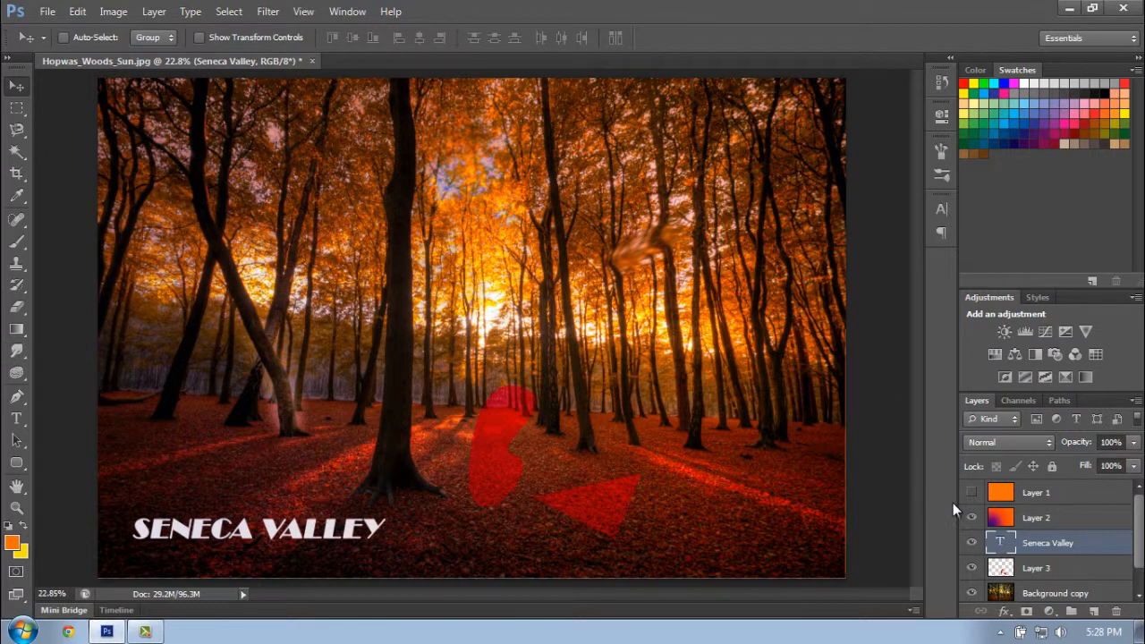
- Select all of the title text for editing and look through the available fonts and font sizes
double_click(1000, 541)
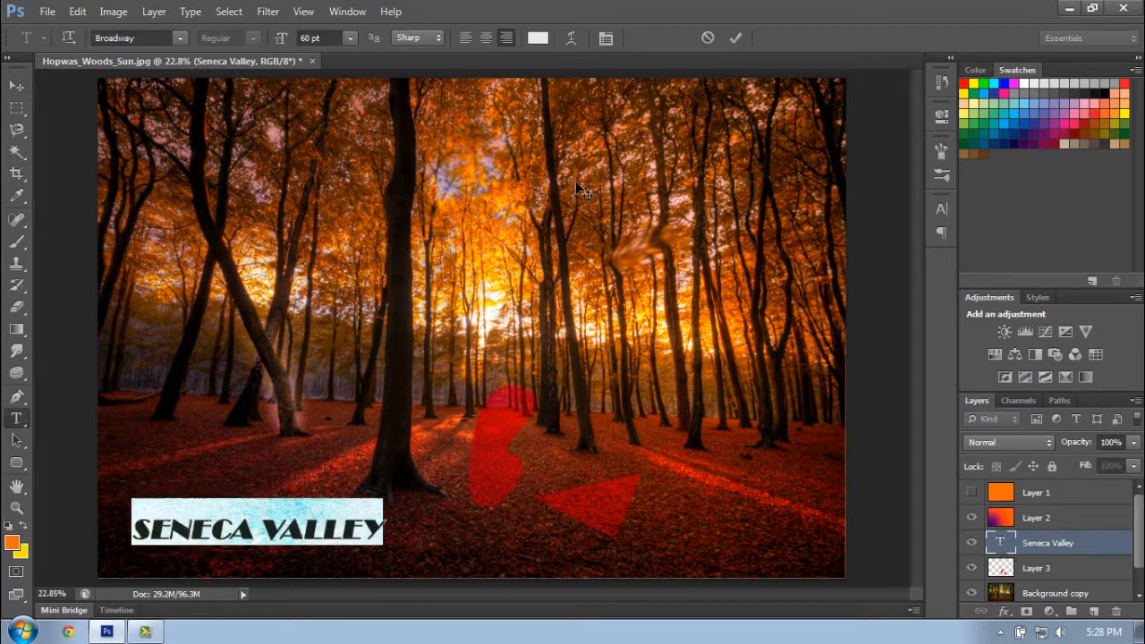
click(180, 39)
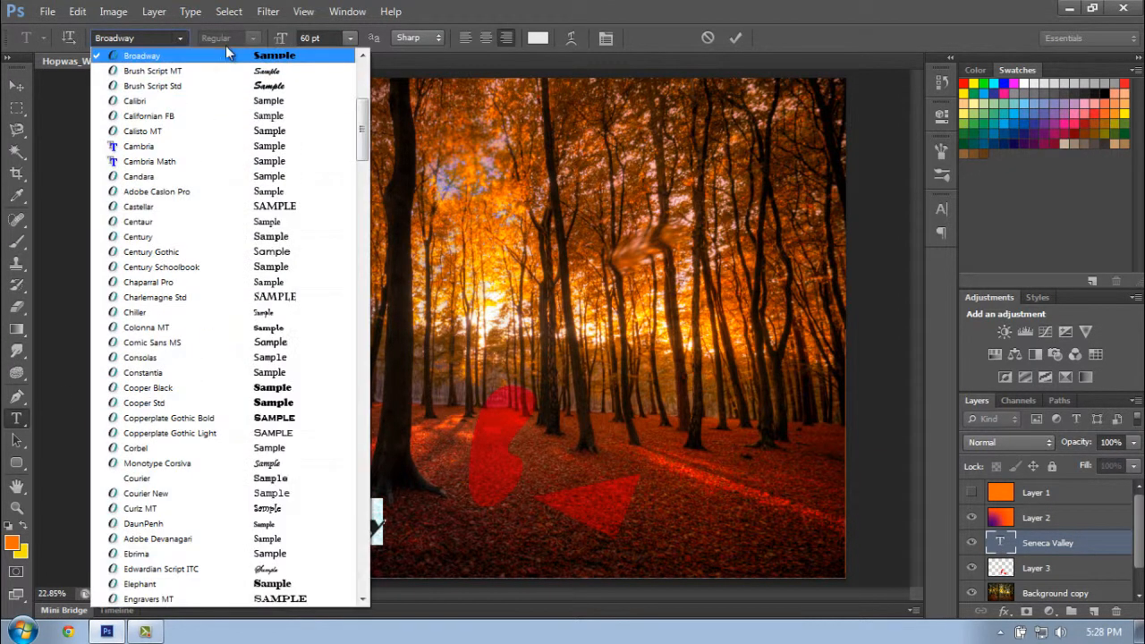
click(347, 41)
click(349, 38)
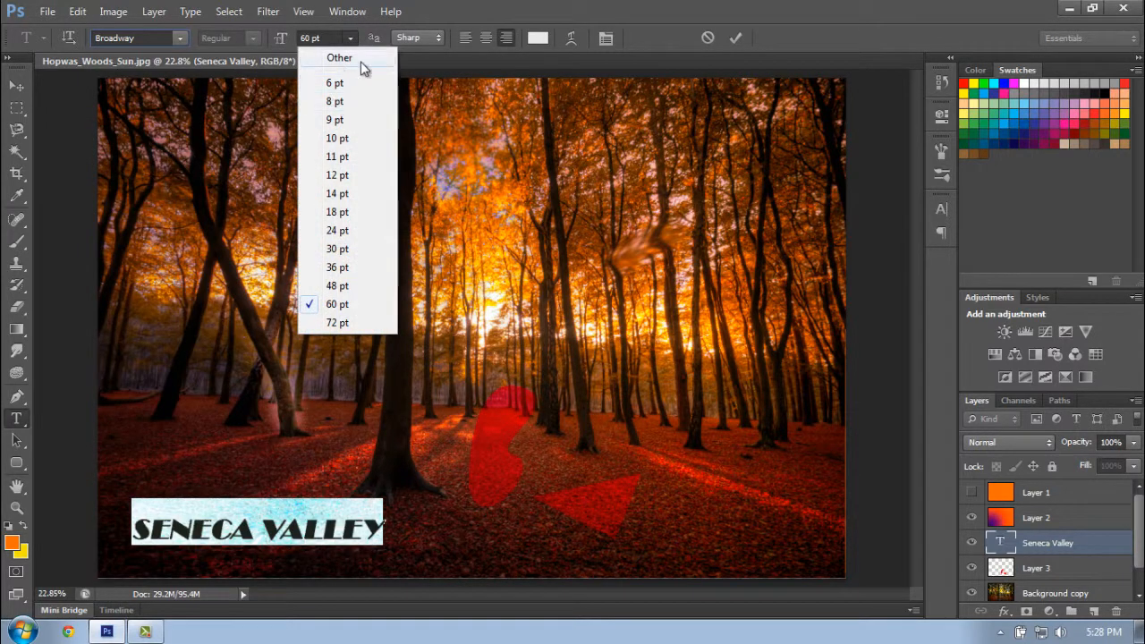
- Try Strong and Smooth anti-aliasing on the title text before restoring Sharp, and try to apply a text warp
click(427, 38)
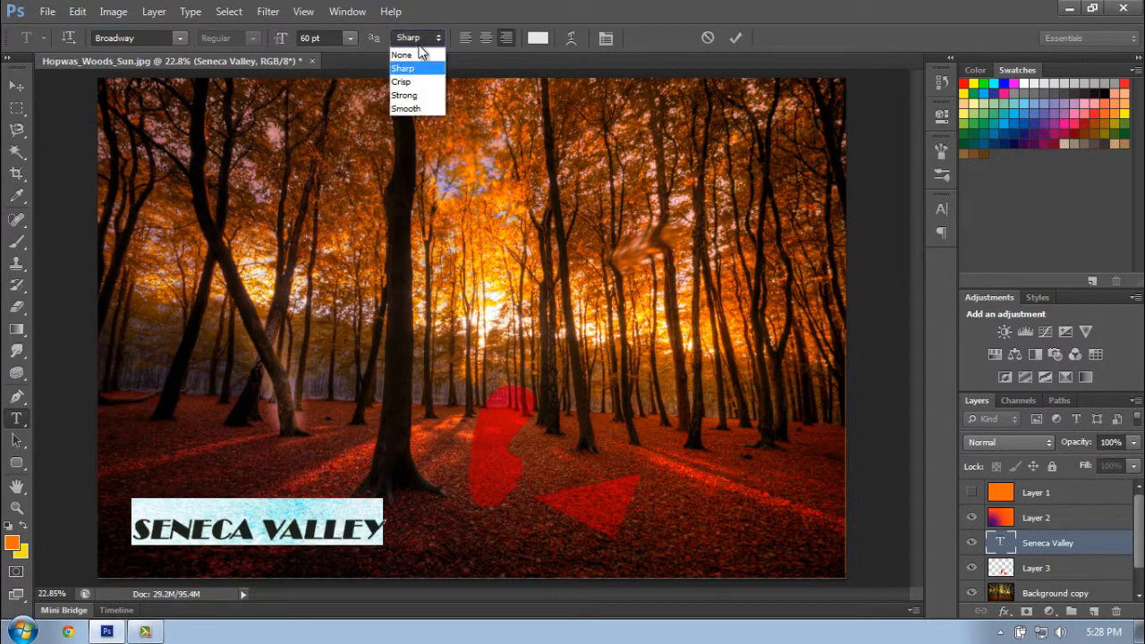
click(404, 94)
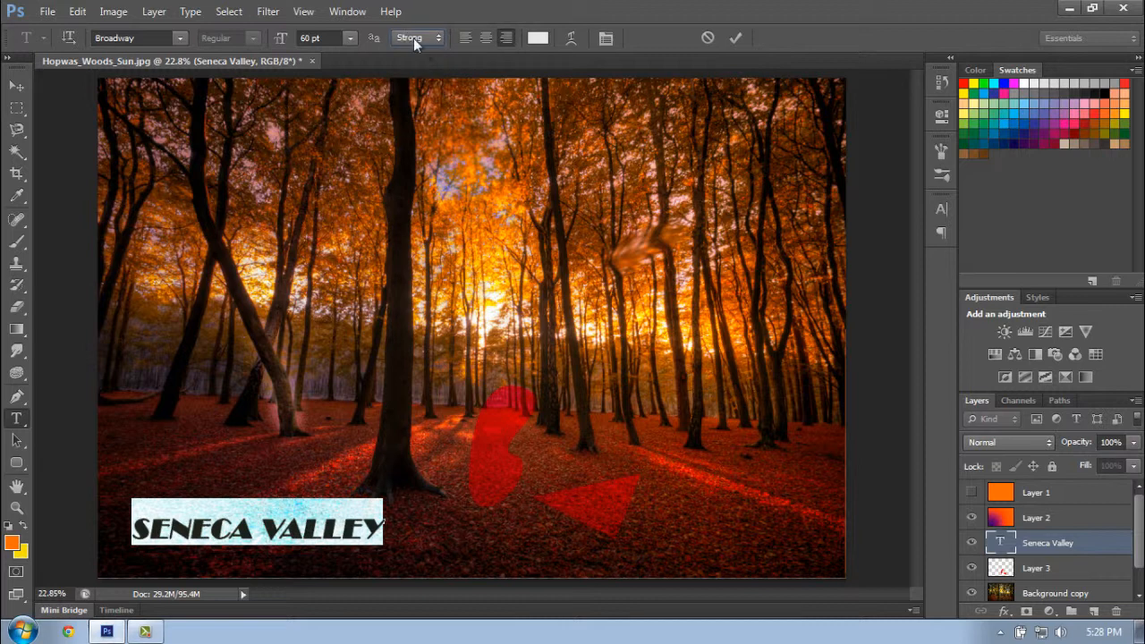
click(413, 38)
click(407, 108)
click(418, 39)
click(416, 66)
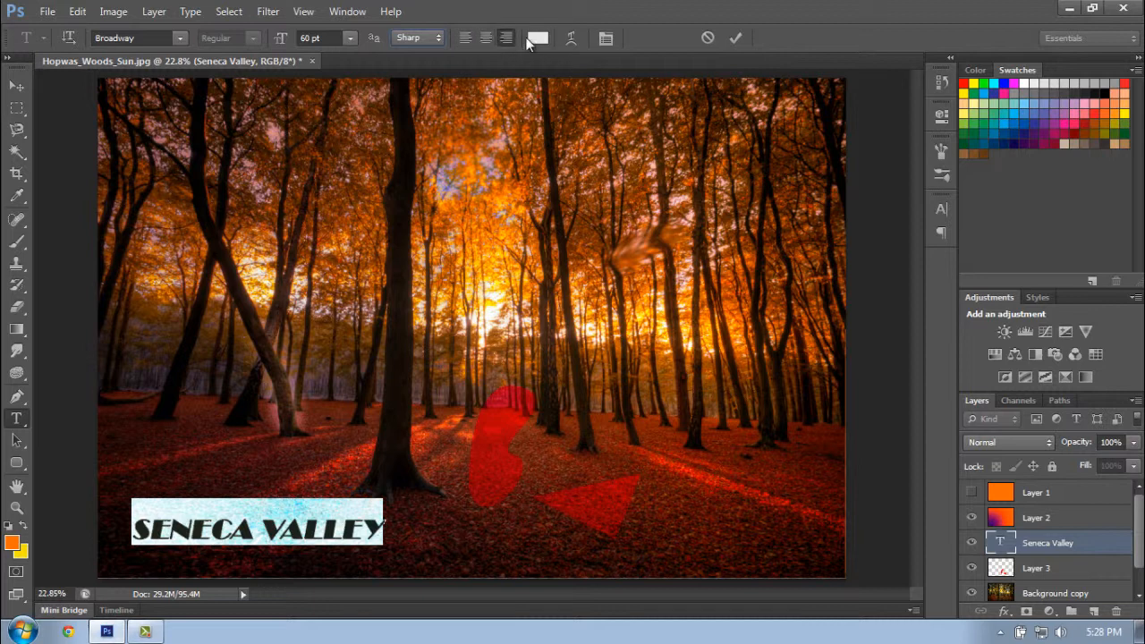
click(572, 38)
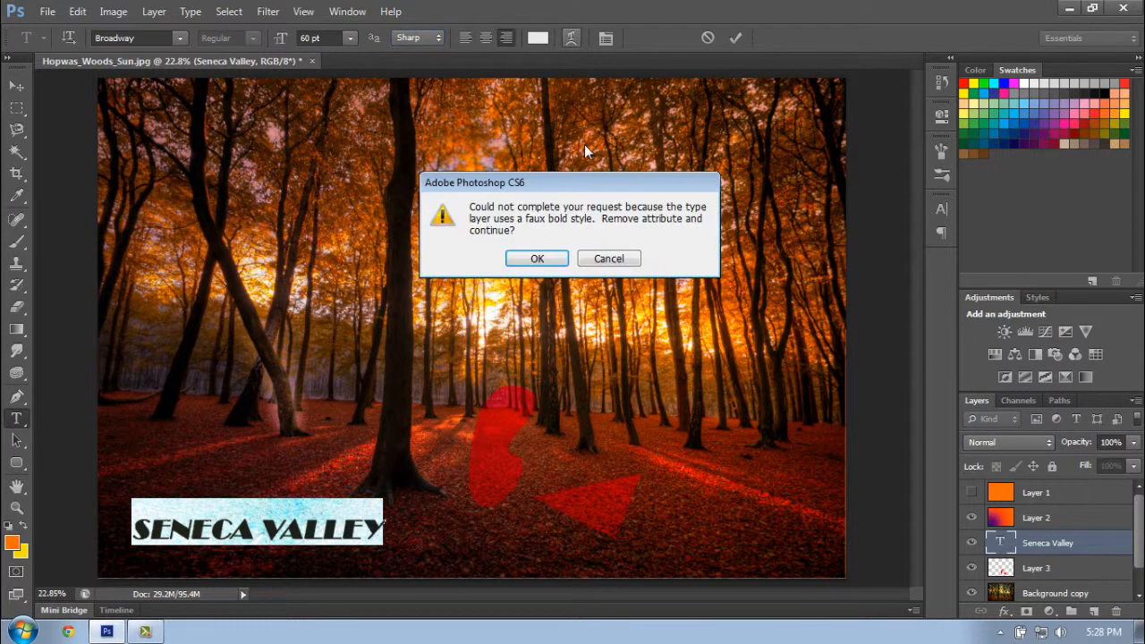
click(624, 259)
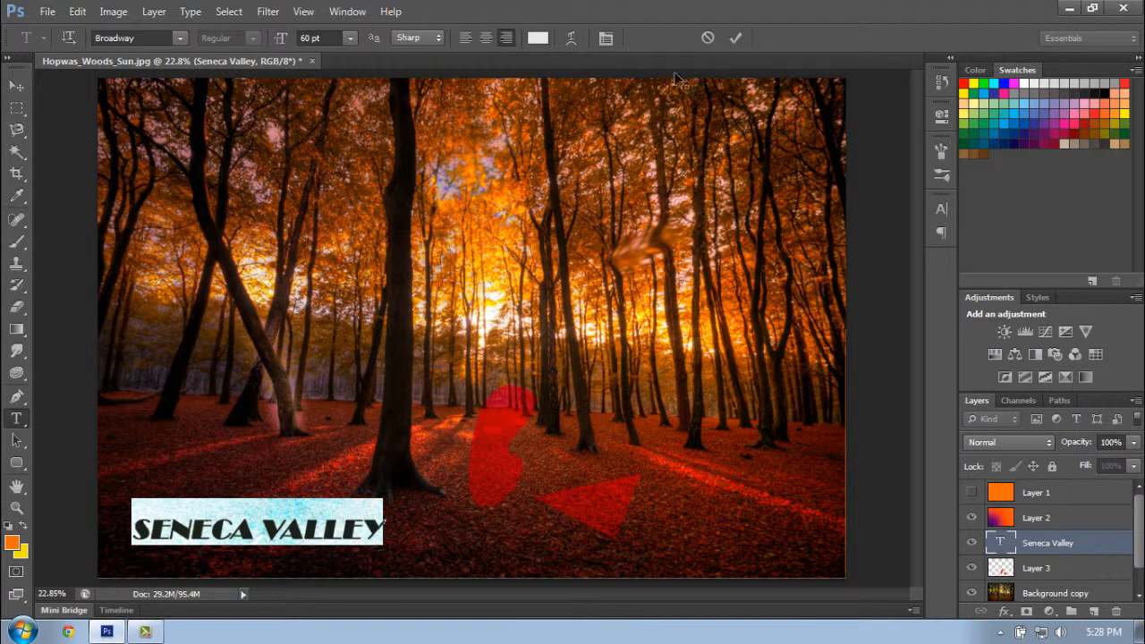
- Show the paragraph settings for the selected title text and switch to its character settings
click(358, 12)
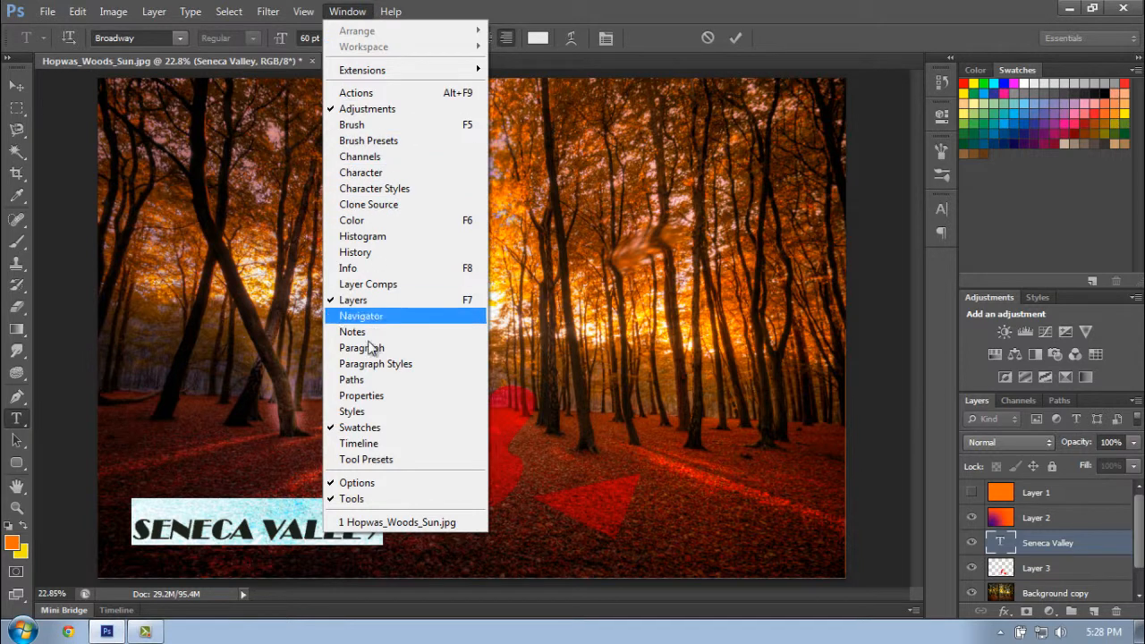
click(402, 348)
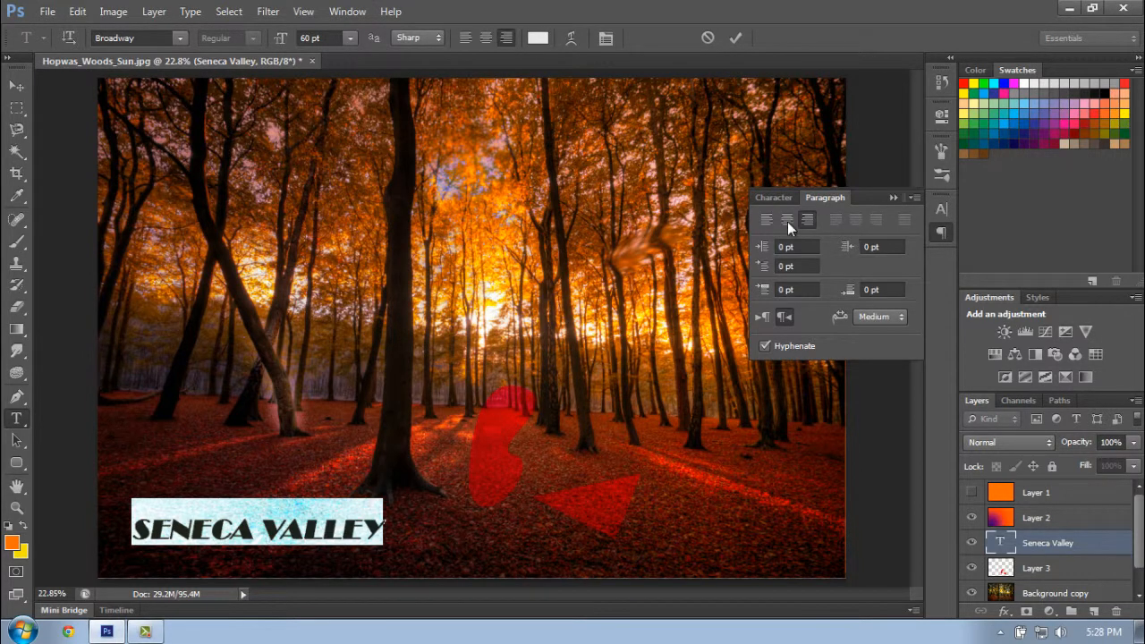
click(773, 196)
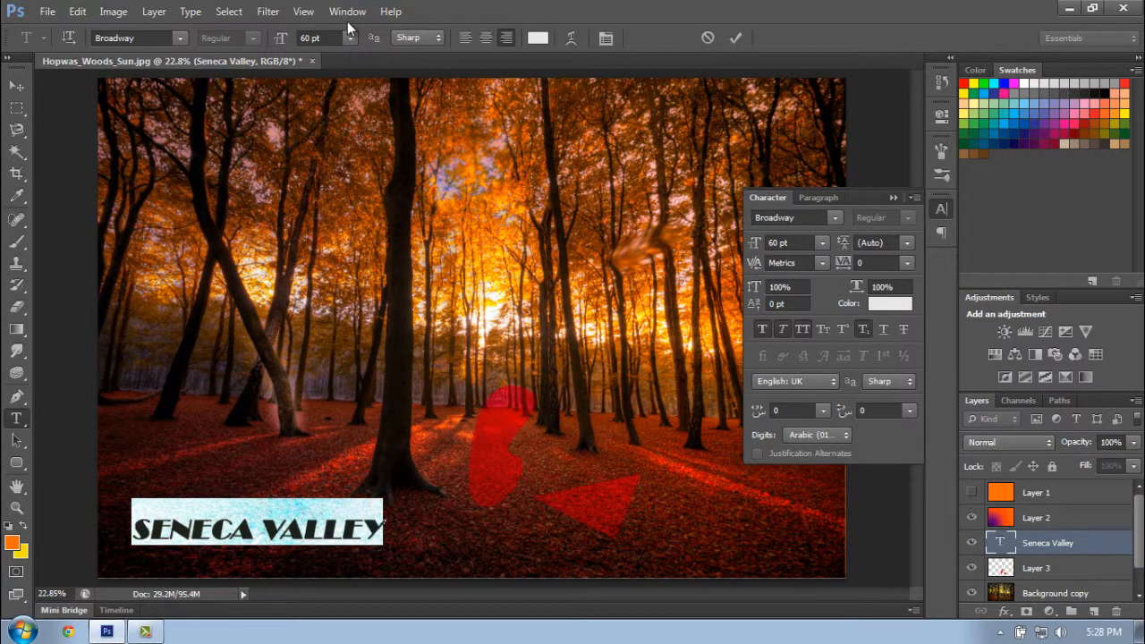
click(347, 11)
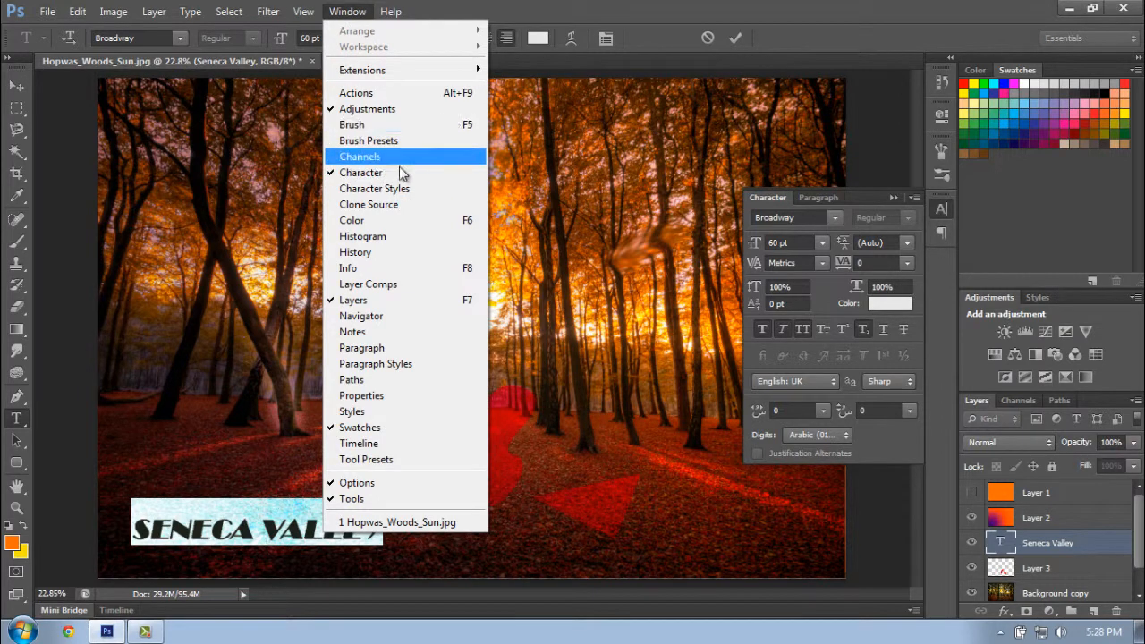
click(593, 4)
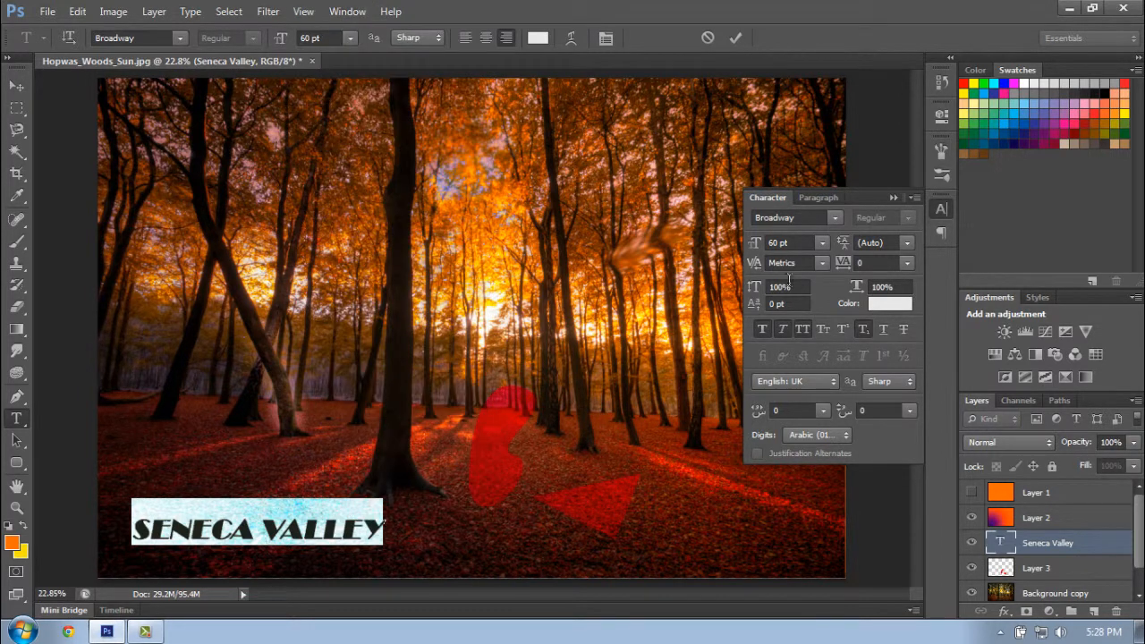
- Remove faux bold from the title text, keeping faux italic and all caps, and switch to the Rounded Rectangle tool
click(767, 329)
click(808, 329)
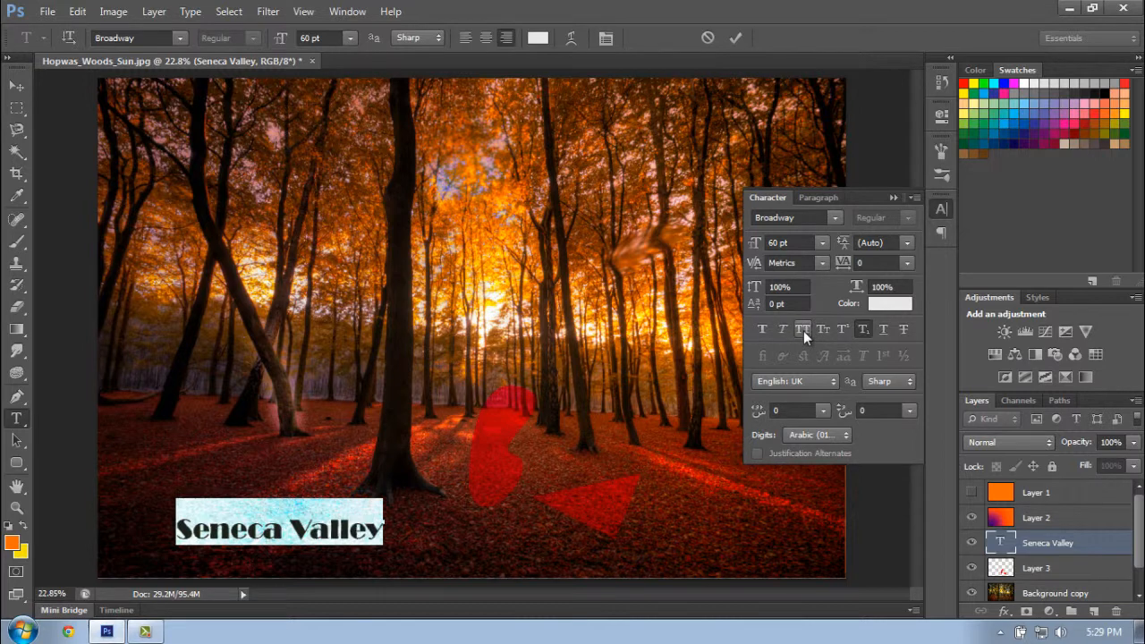
click(803, 330)
click(781, 330)
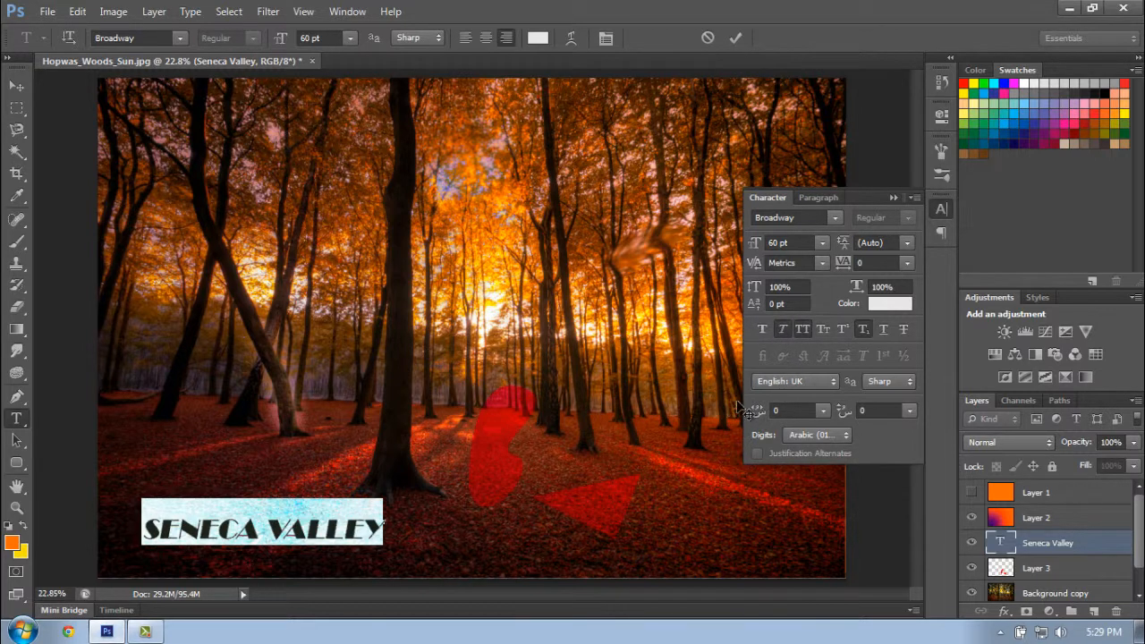
click(894, 202)
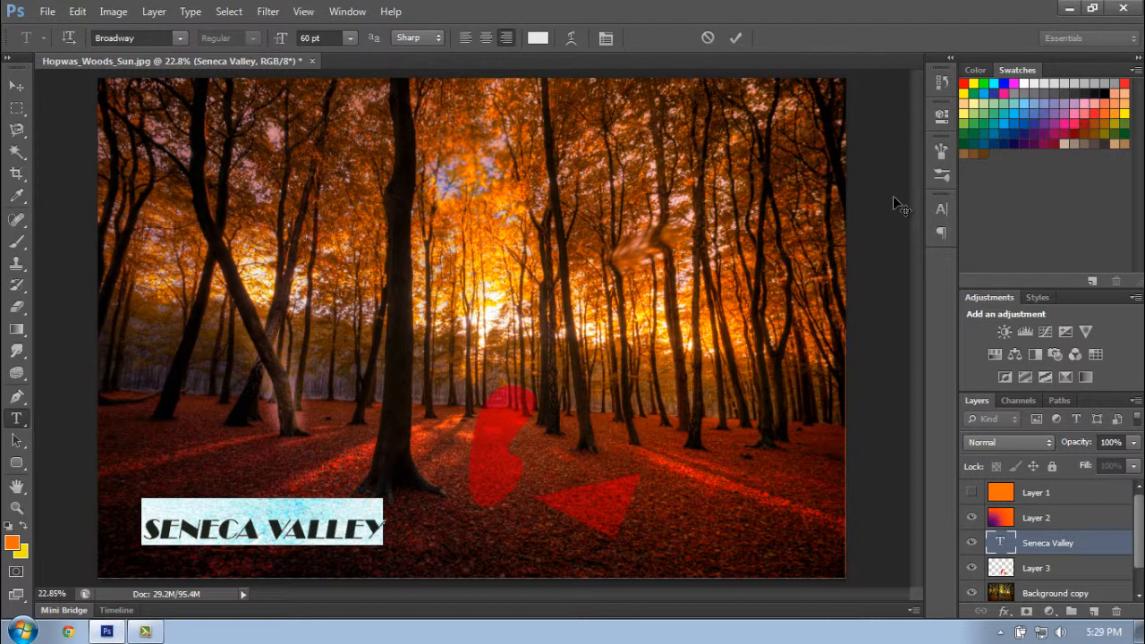
click(17, 462)
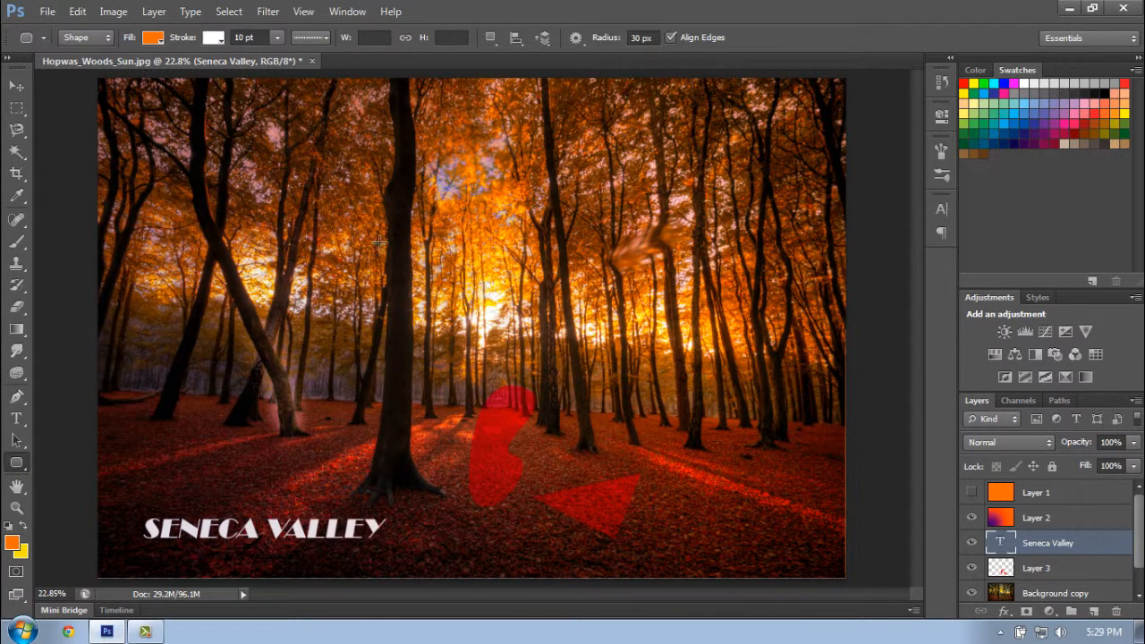
- Draw a rounded rectangle about 460 by 198 px across the dark tree trunk left of the image centre, using a 30 px corner radius
drag(336, 345, 429, 387)
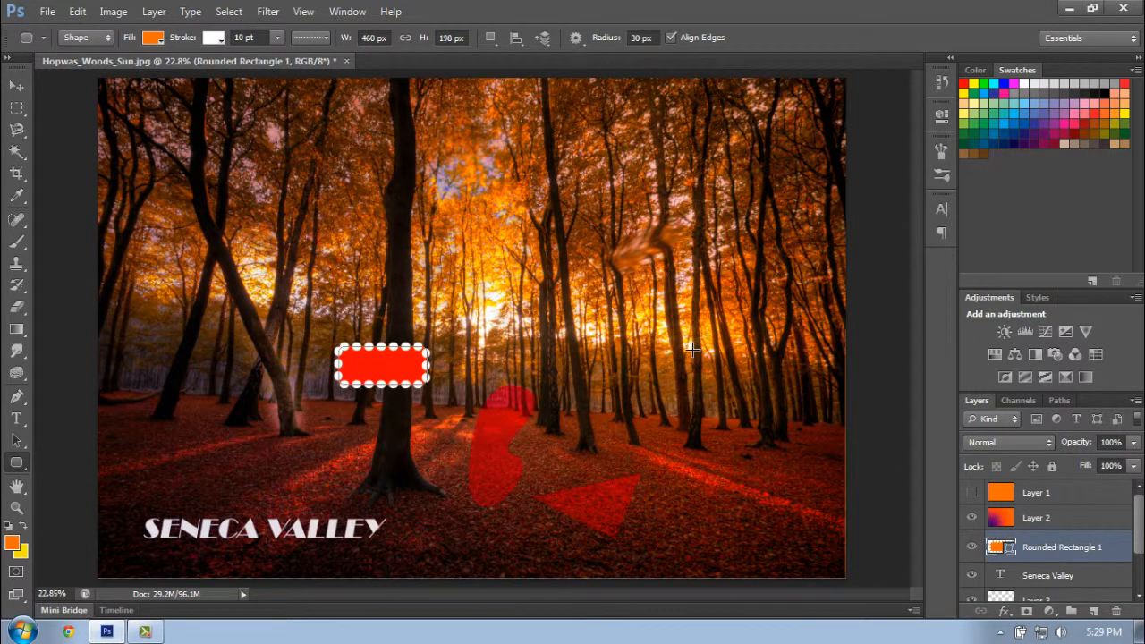
scroll(1132, 549, down, 1)
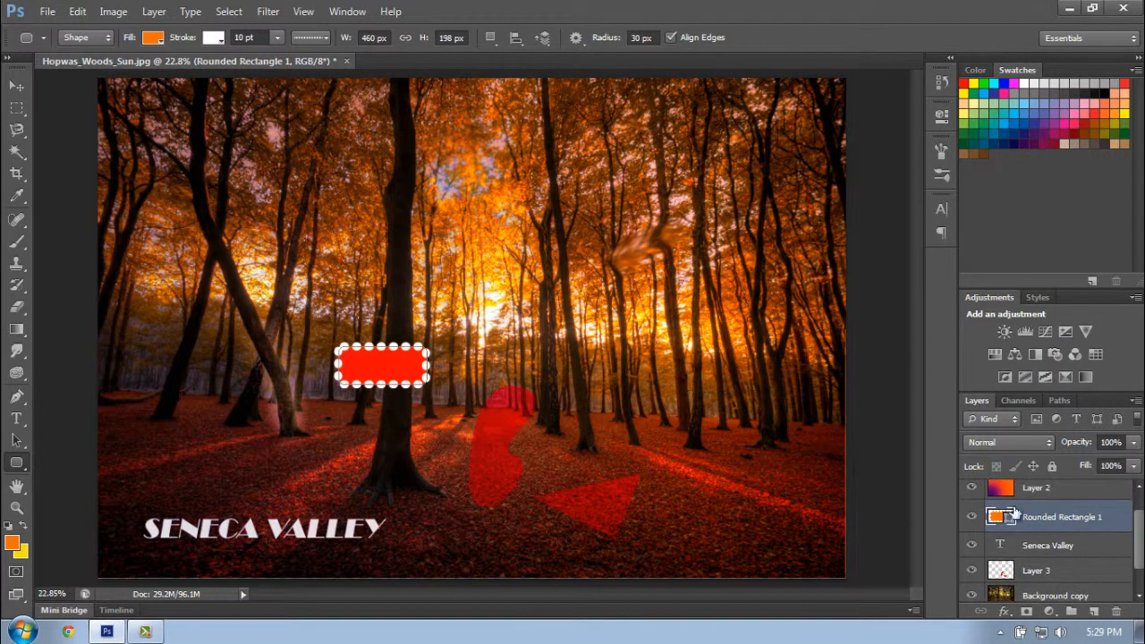
- Zoom in on the forest image to 50% and pan it with the Hand tool to bring the rounded rectangle toward the middle of the view
click(17, 487)
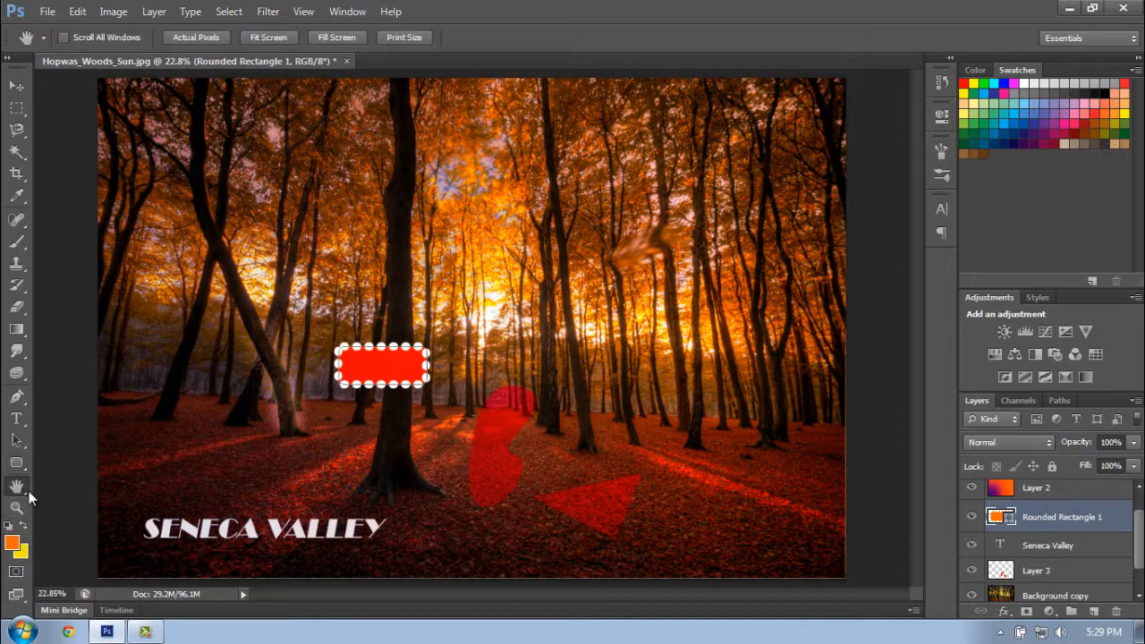
click(17, 507)
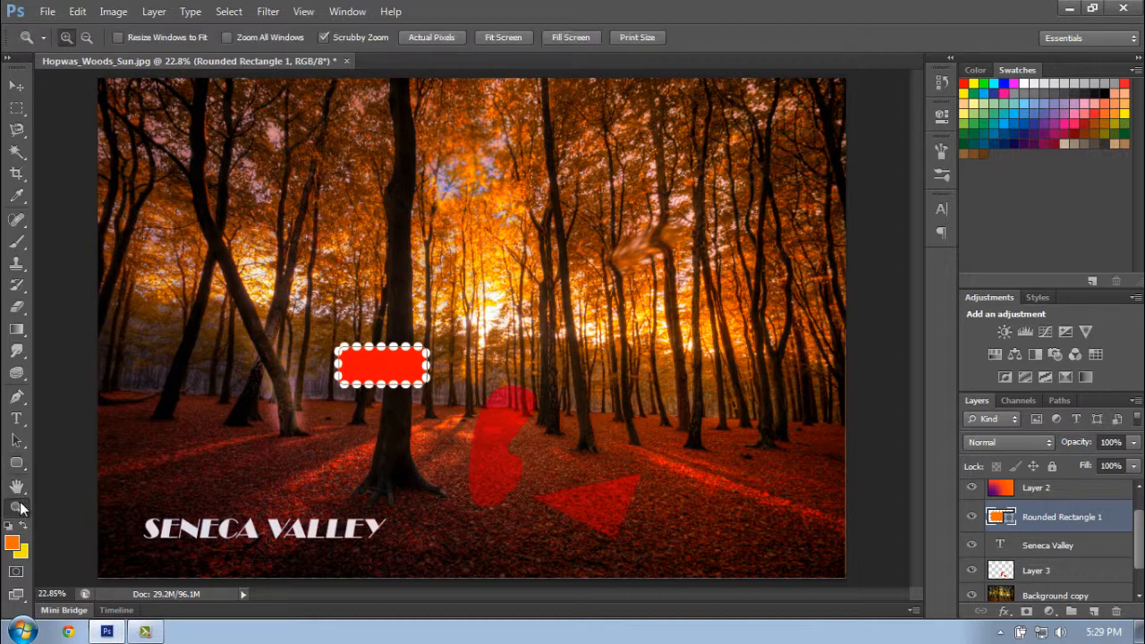
right_click(563, 341)
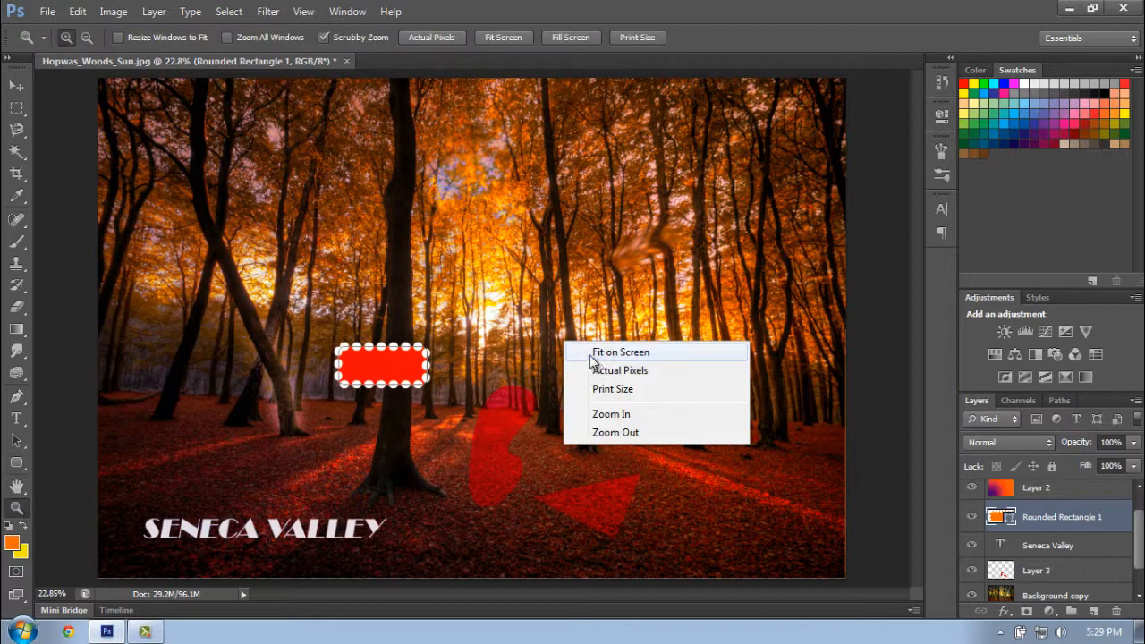
click(617, 414)
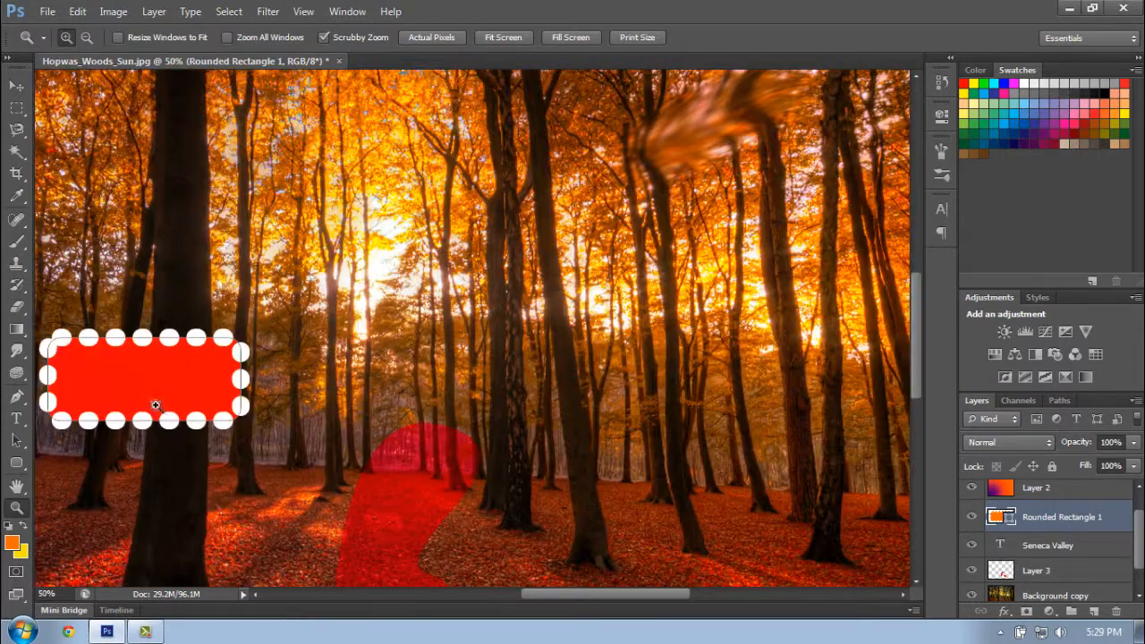
click(17, 485)
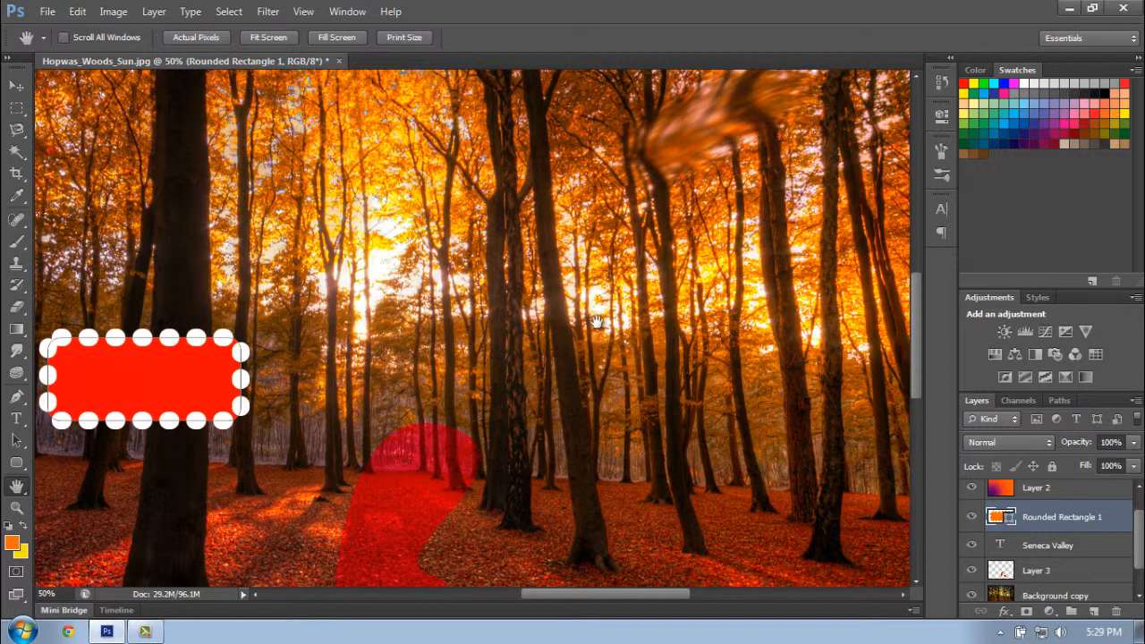
drag(599, 322, 832, 324)
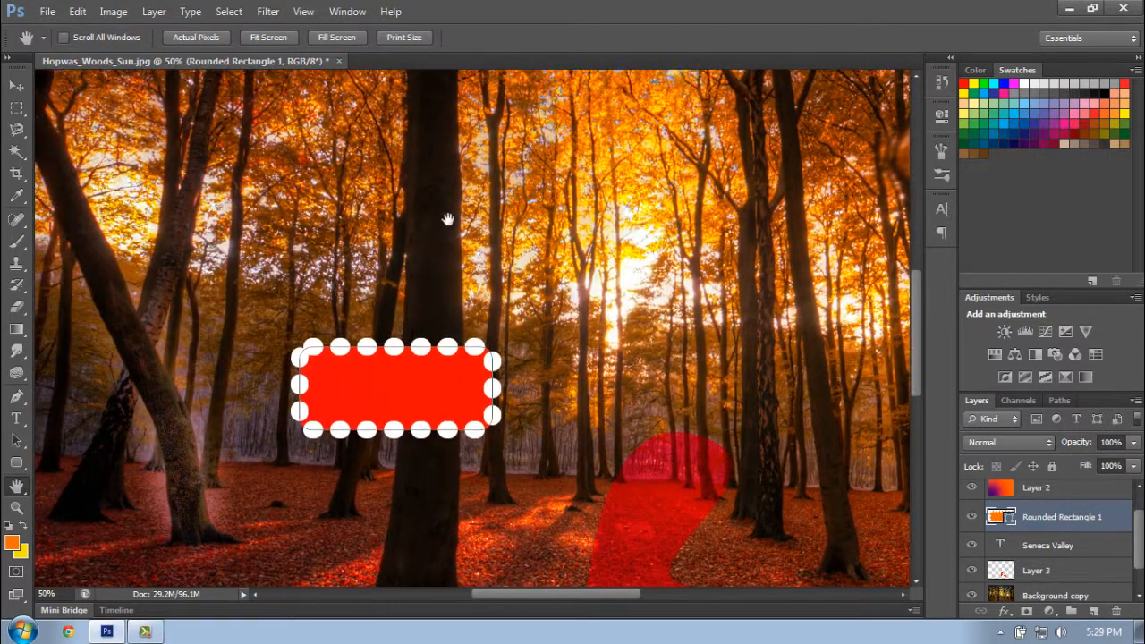
drag(447, 221, 581, 295)
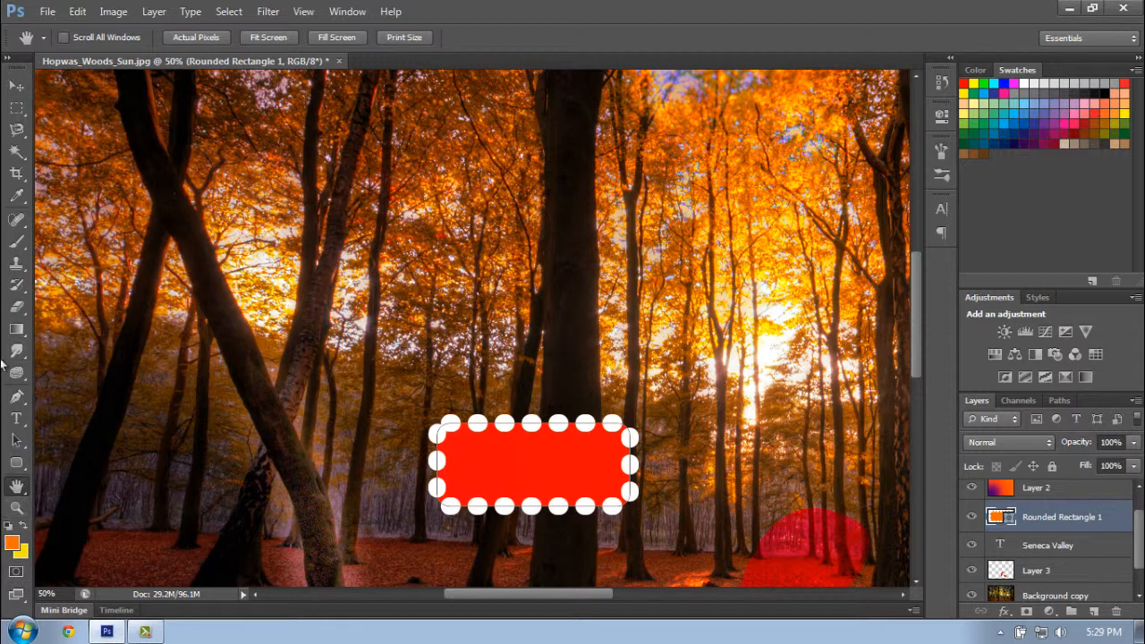
- Use the Zoom tool to fit the whole image on screen
click(16, 507)
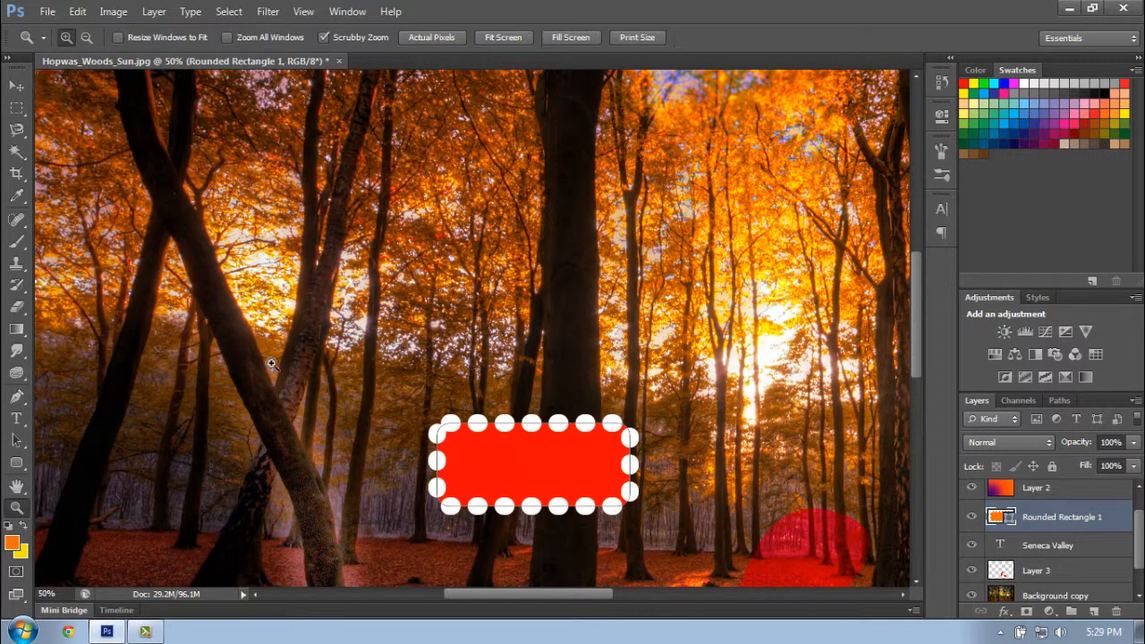
right_click(266, 360)
click(309, 373)
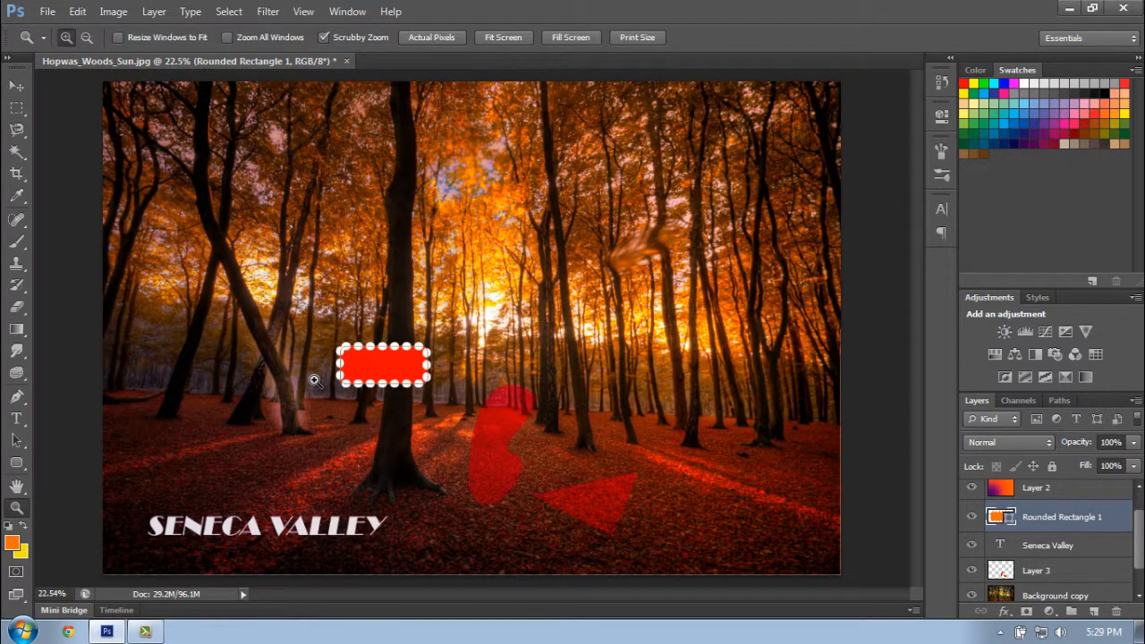